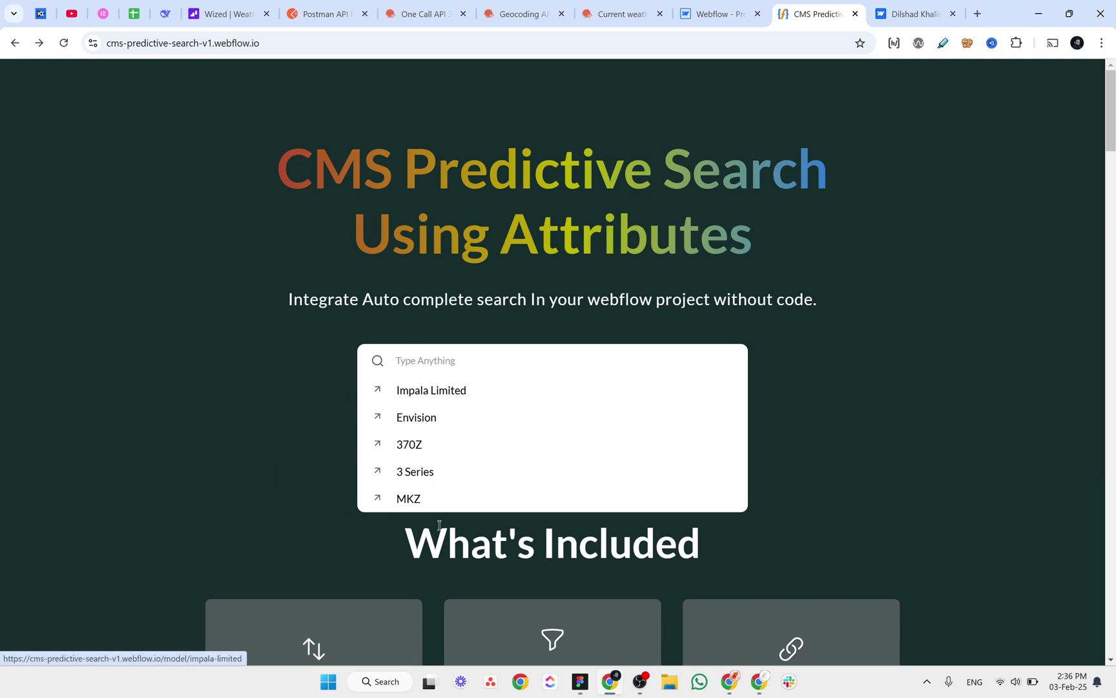
Search the demo page for "focus", open the Focus result's page and return to the search page.
type("focus")
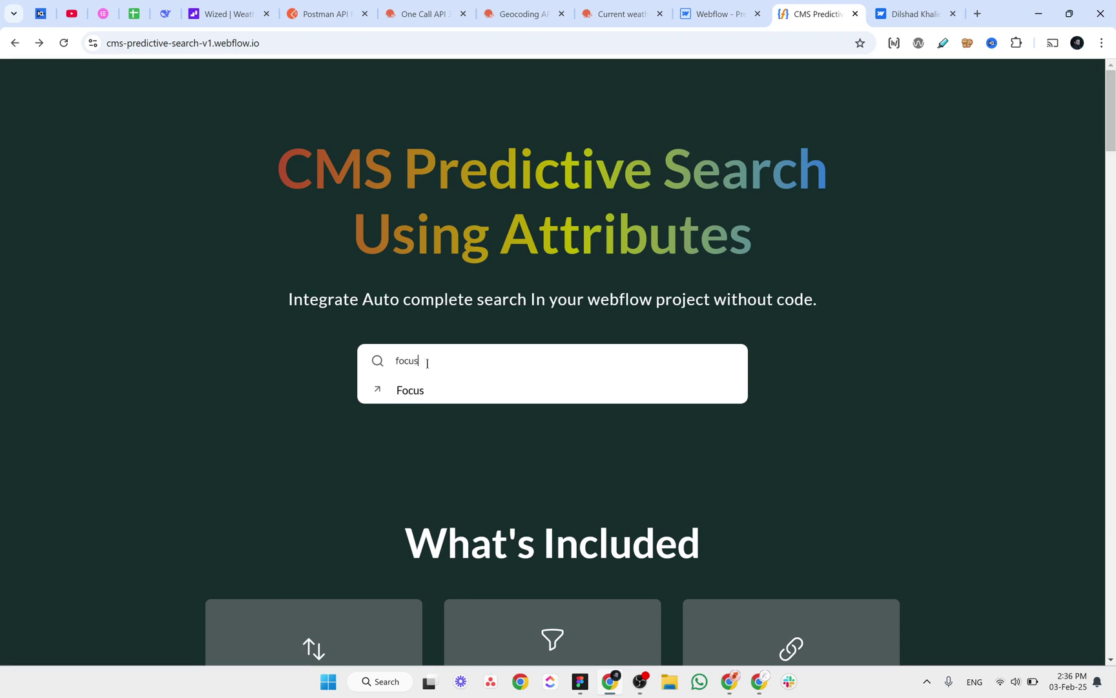
left_click(408, 391)
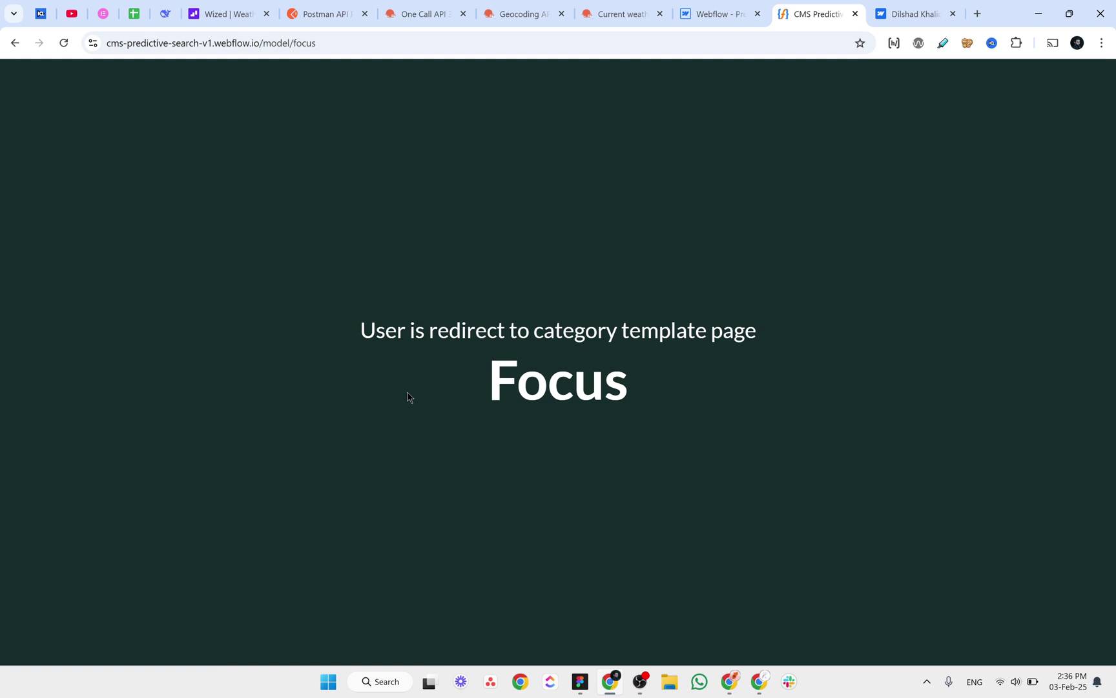
double_click(296, 43)
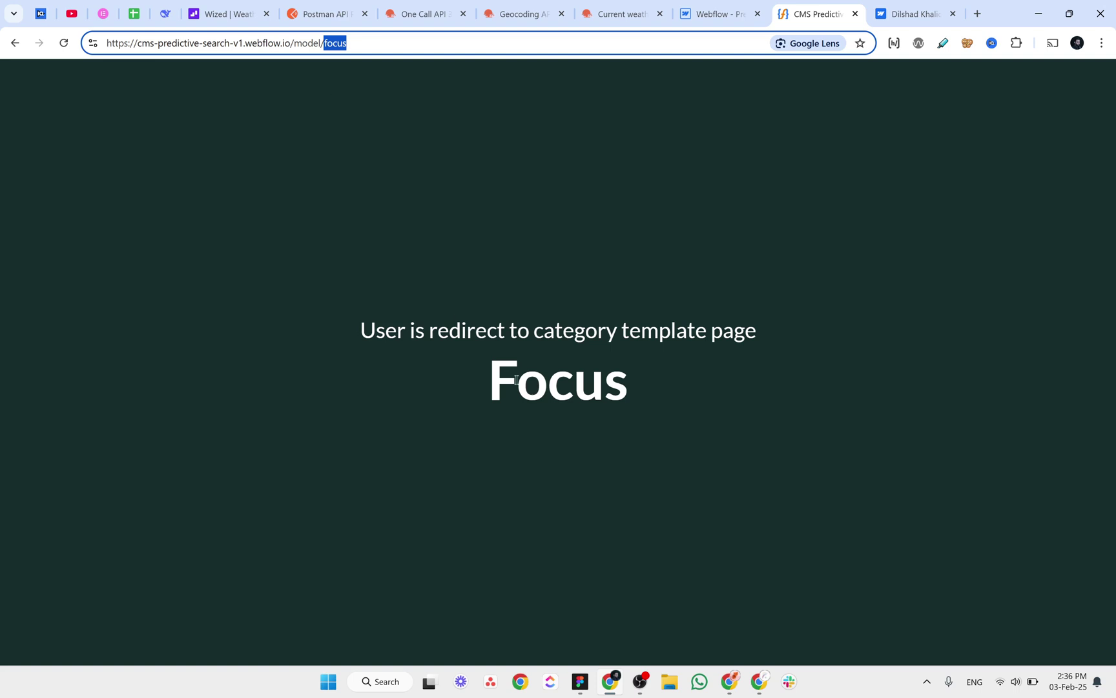
left_click(14, 43)
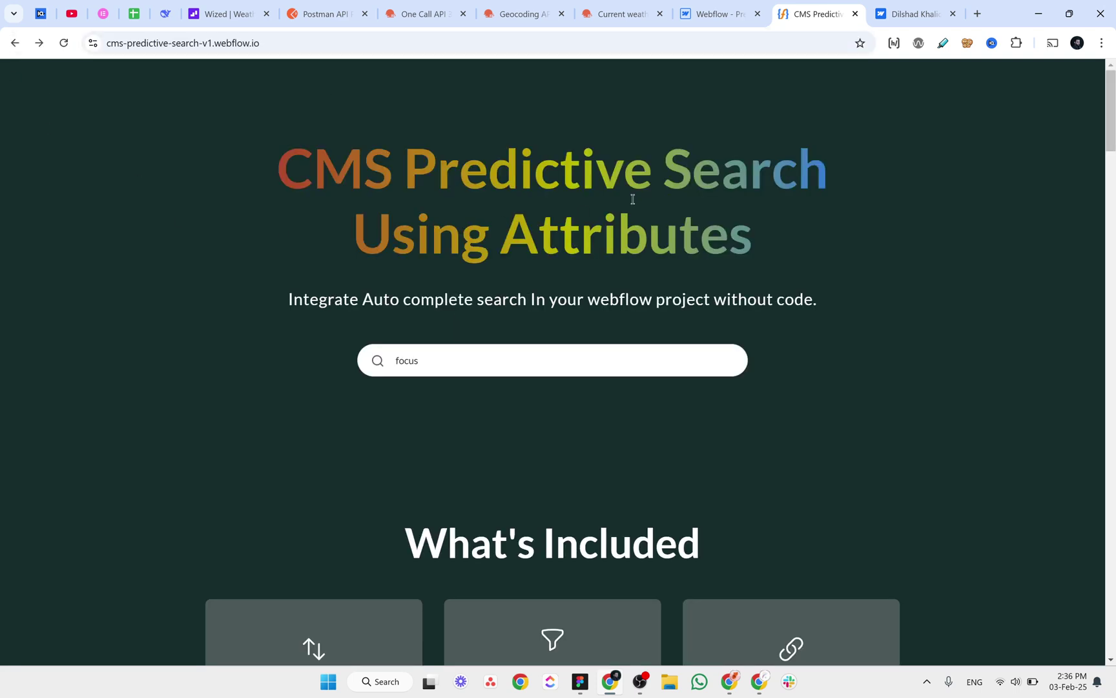
Look through the Webflow developer profile and its showcased sites, including the CMS Predictive Search project.
left_click(908, 19)
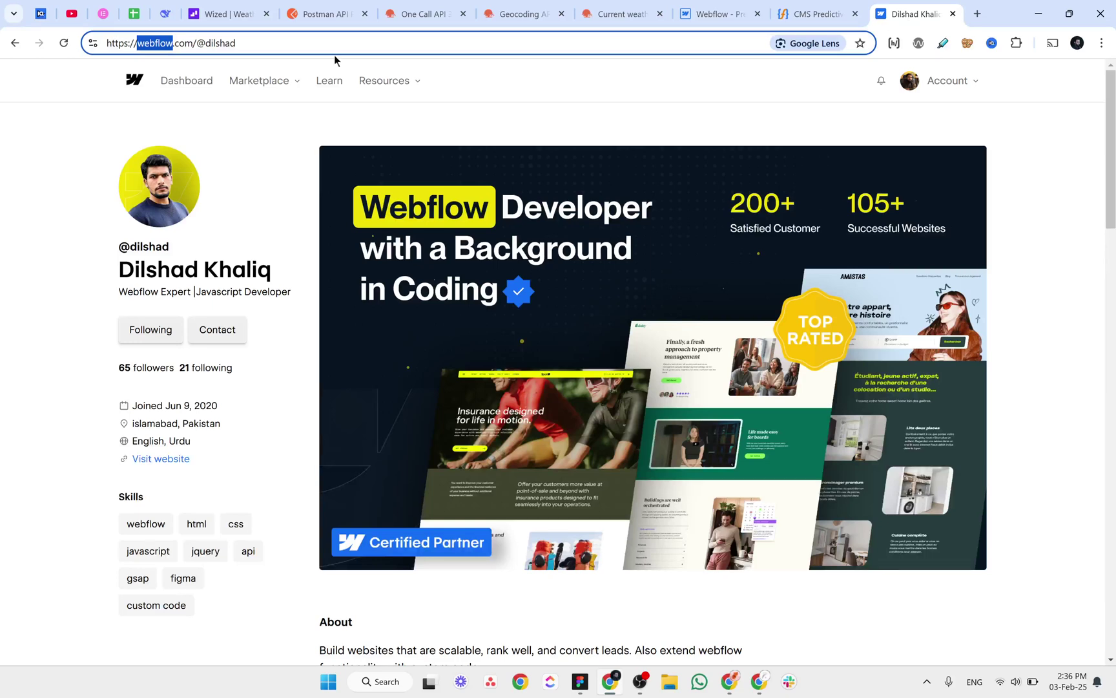
double_click(284, 45)
left_click(86, 167)
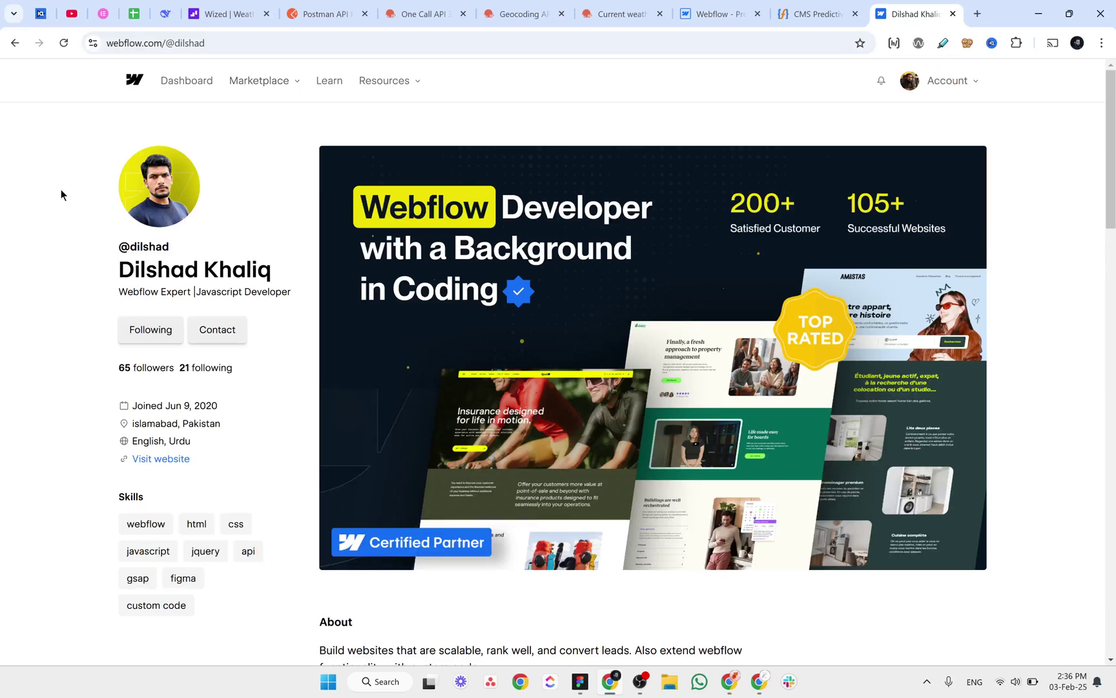
scroll(55, 224, "down", 10)
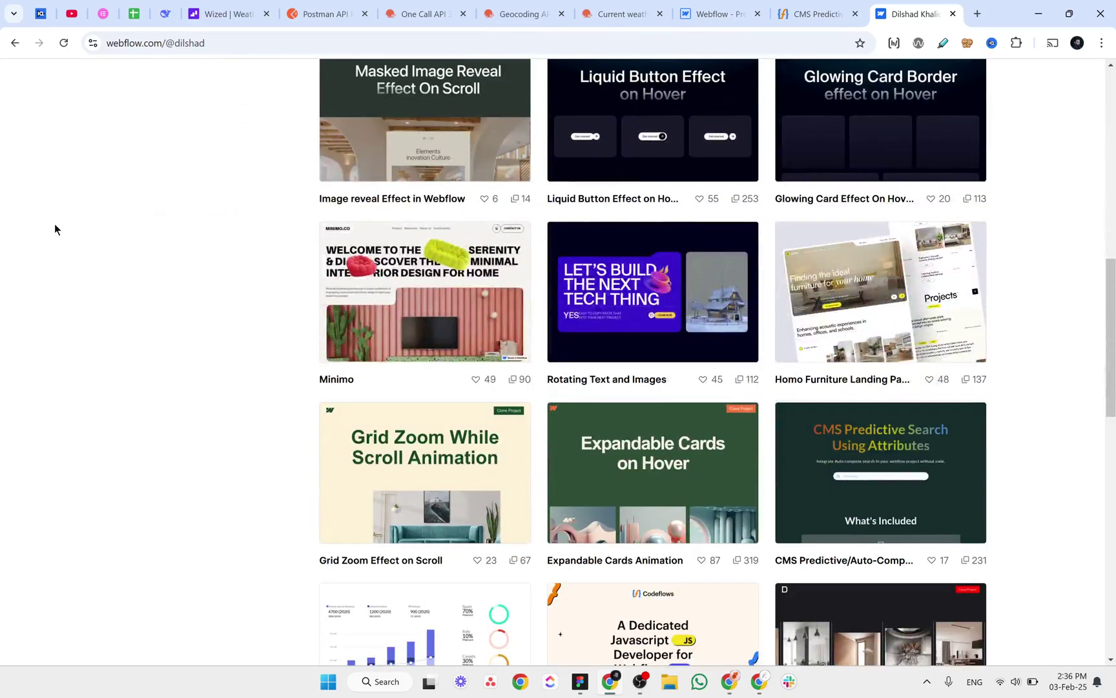
scroll(54, 223, "up", 6)
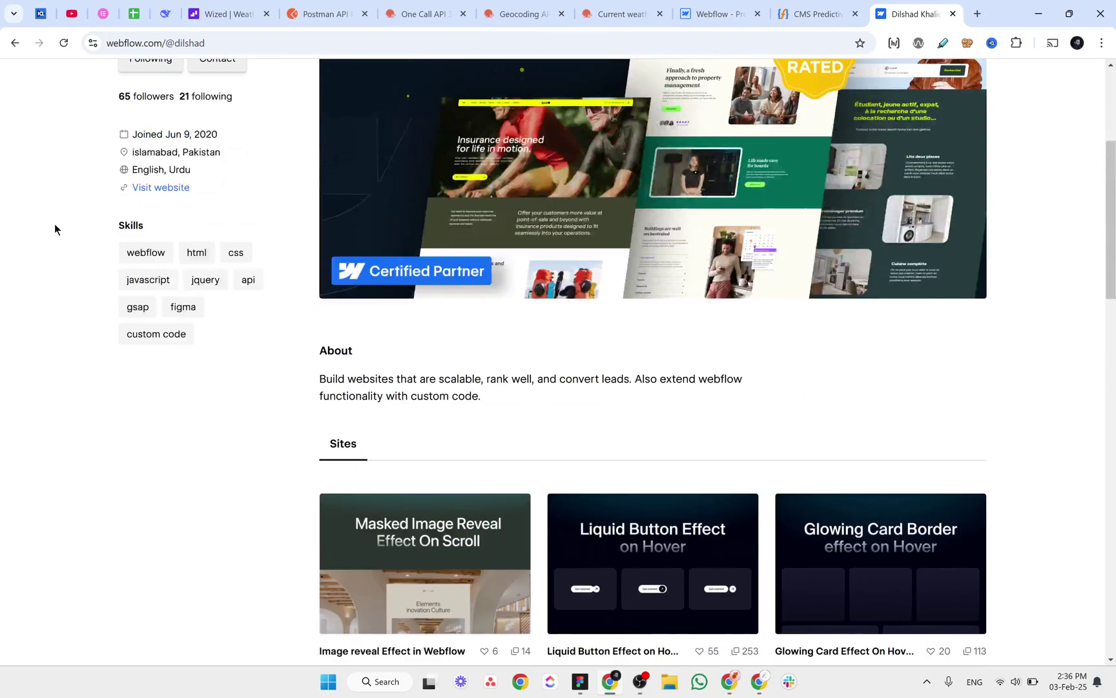
Review the demo page's How To Use, Required Attributes and Optional Attributes sections.
left_click(789, 19)
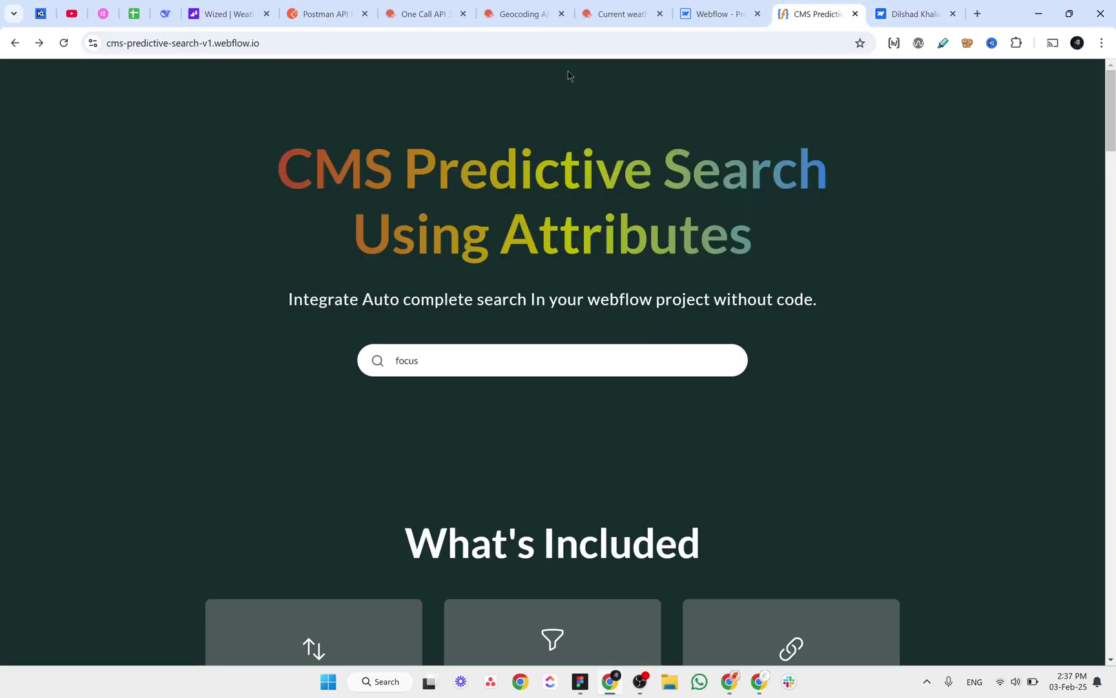
scroll(117, 201, "down", 12)
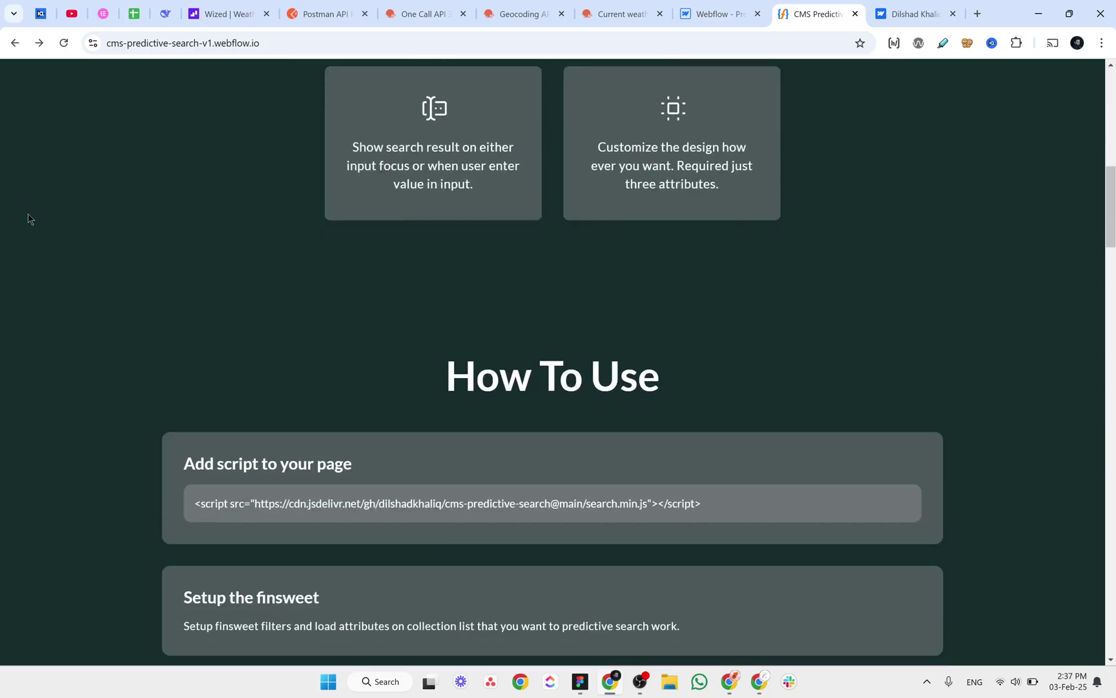
scroll(28, 218, "down", 10)
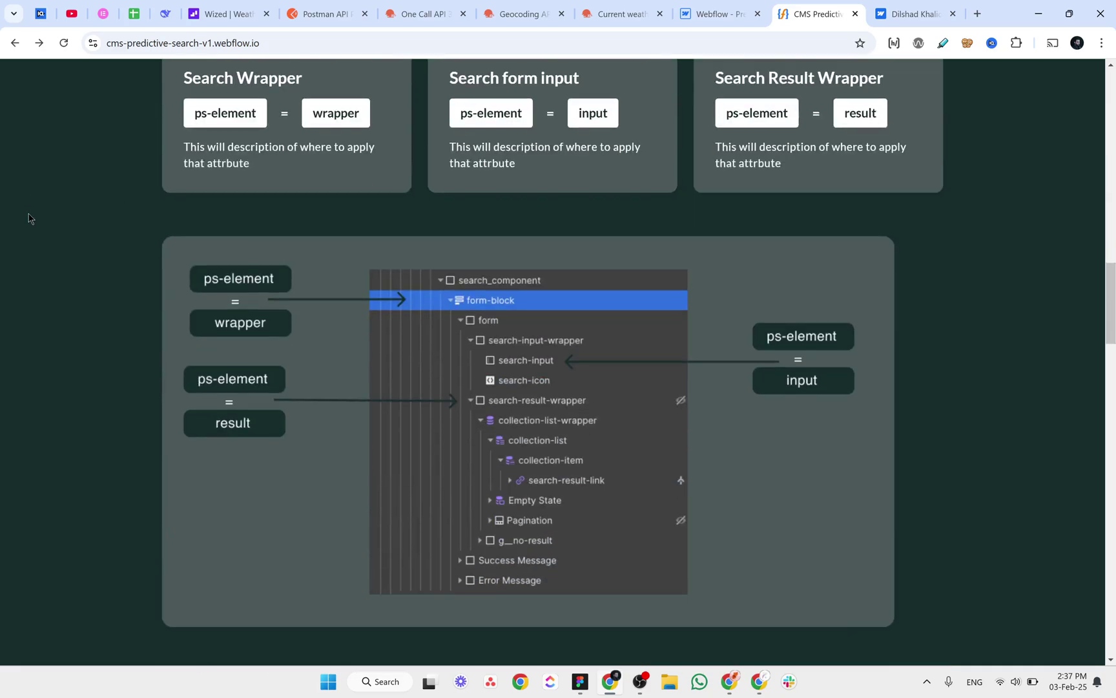
scroll(28, 218, "down", 13)
scroll(27, 219, "up", 8)
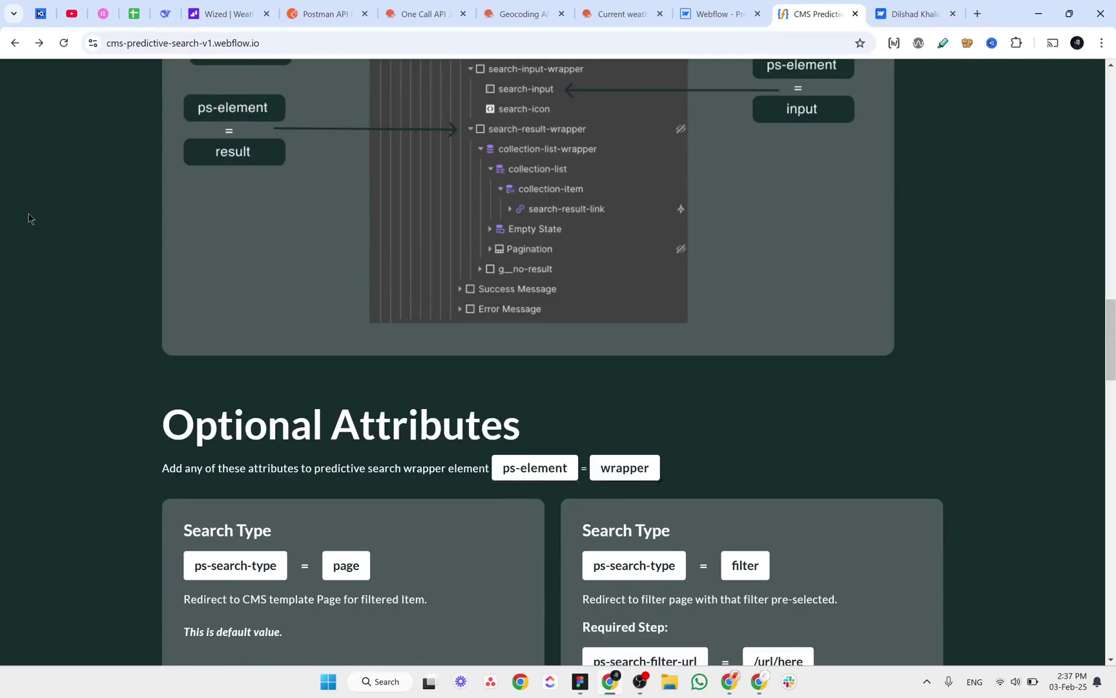
scroll(27, 218, "up", 20)
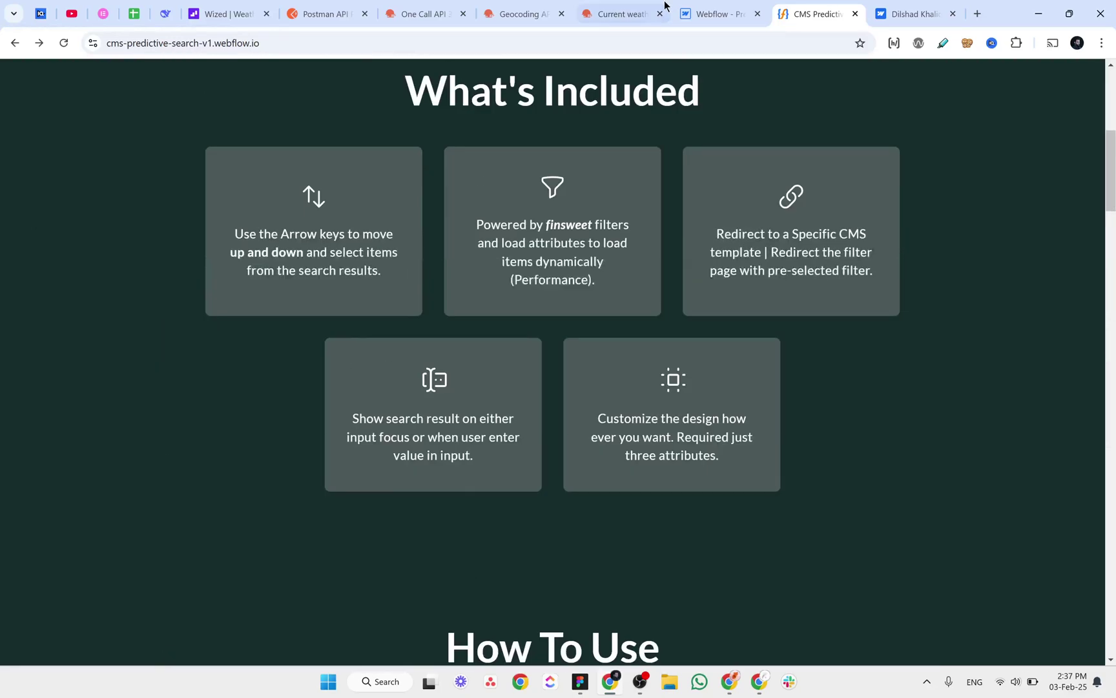
Switch to the Predictive Search project in the Webflow Designer and examine the hero search form's input, form wrapper and search-result-wrapper.
left_click(710, 13)
left_click(624, 159)
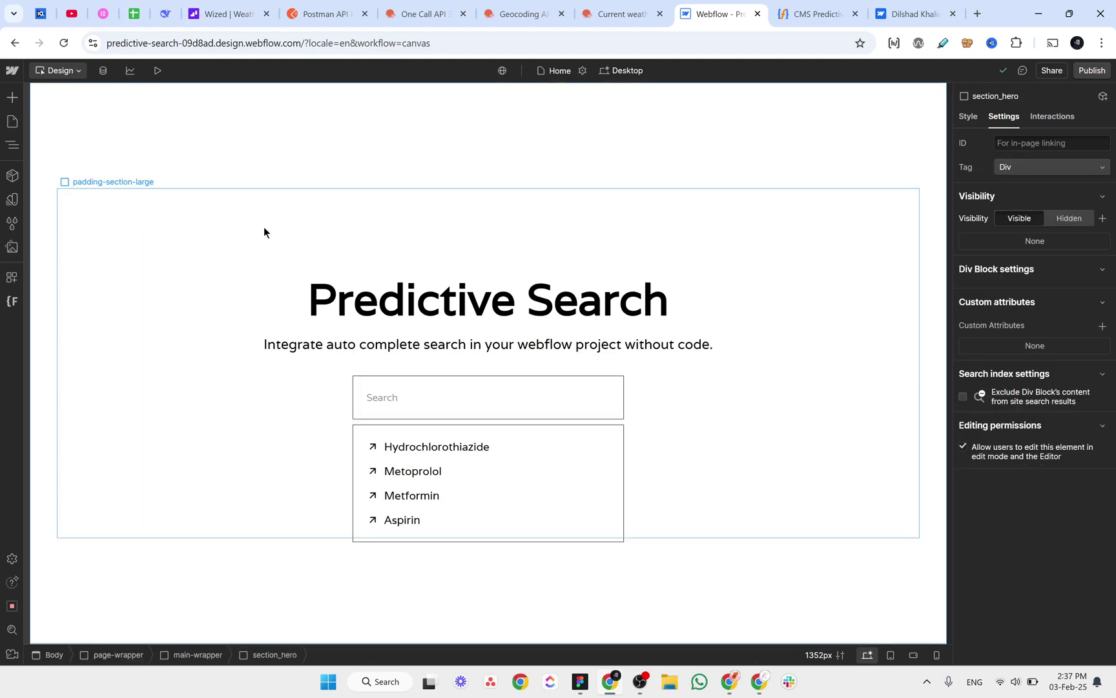
left_click(383, 400)
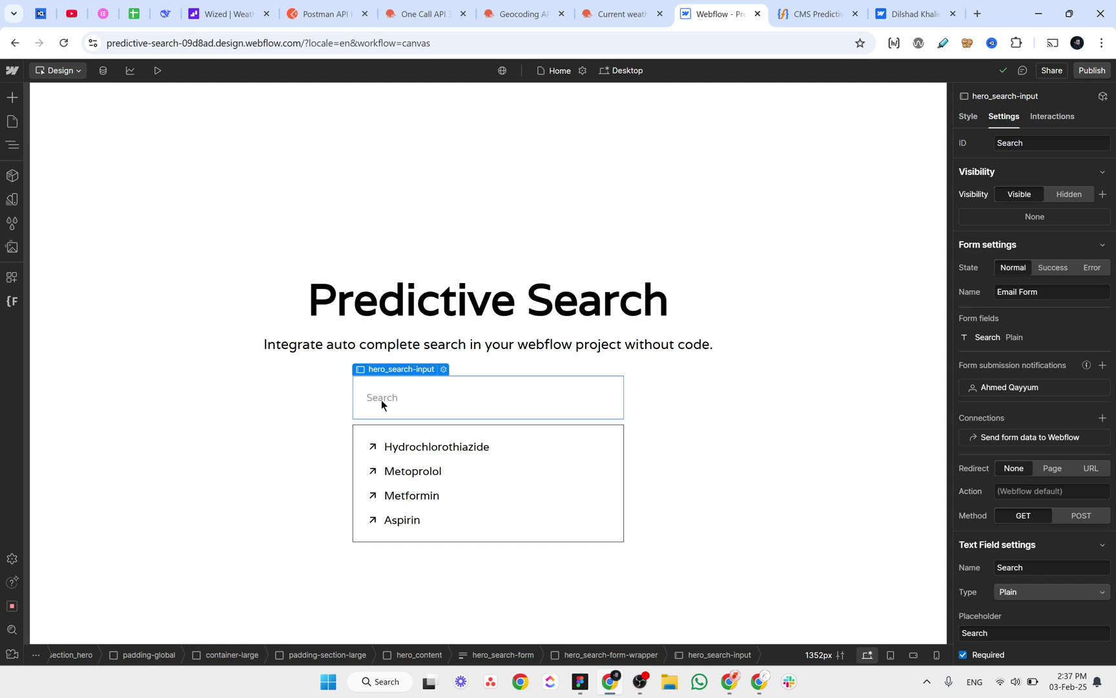
left_click(12, 145)
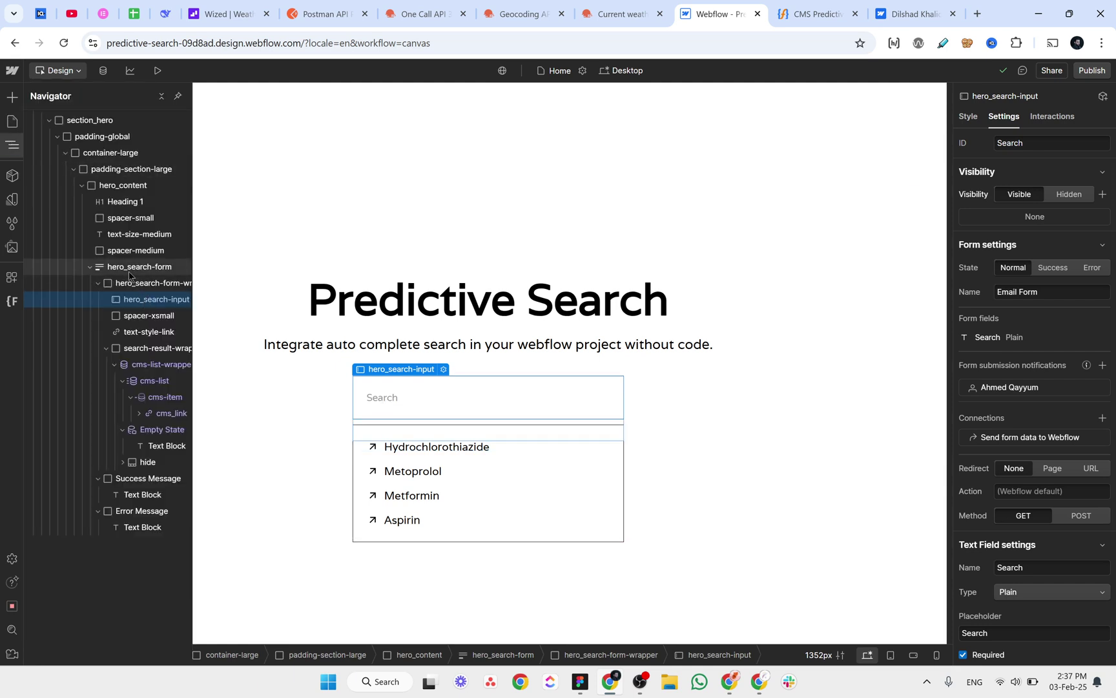
left_click(101, 284)
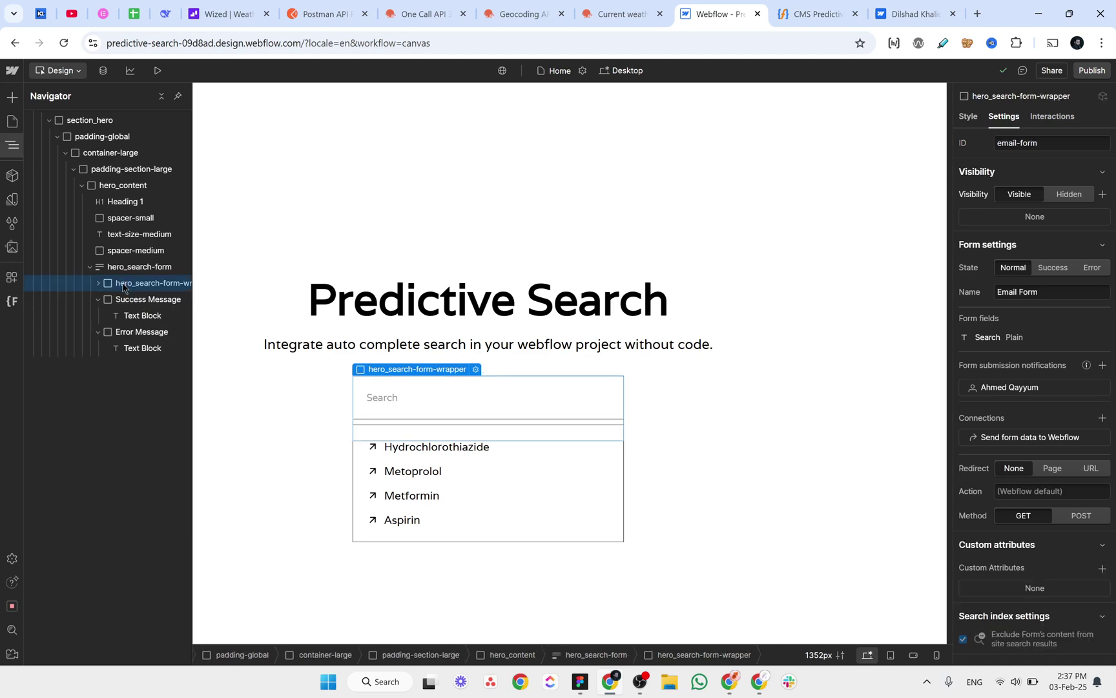
left_click(106, 346)
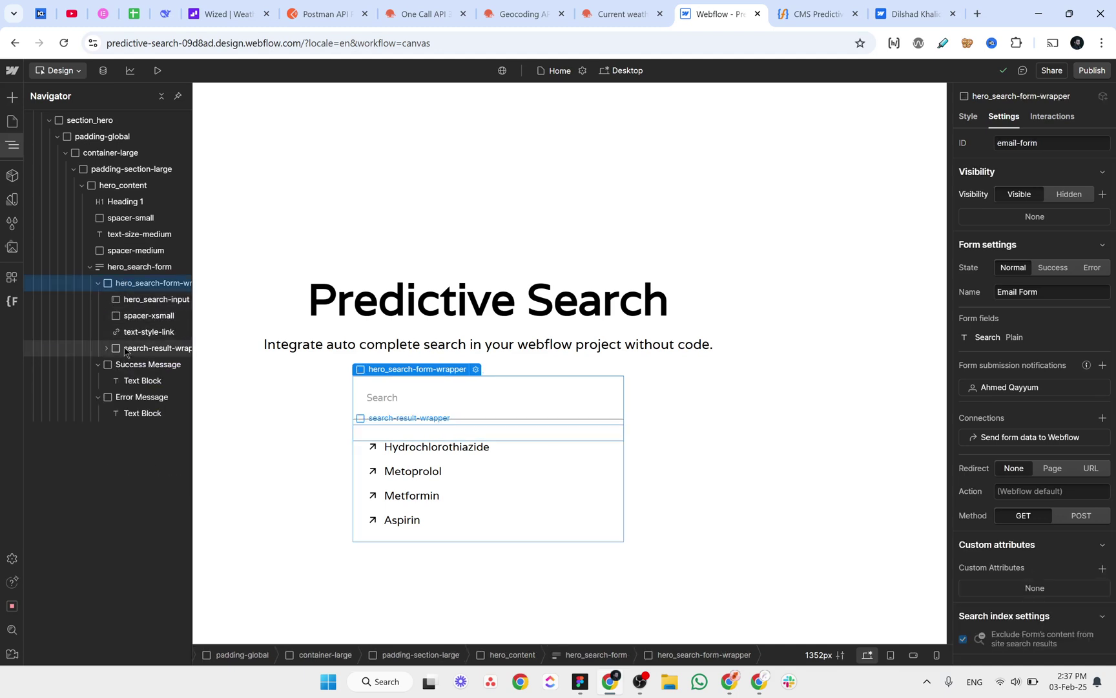
left_click(96, 348)
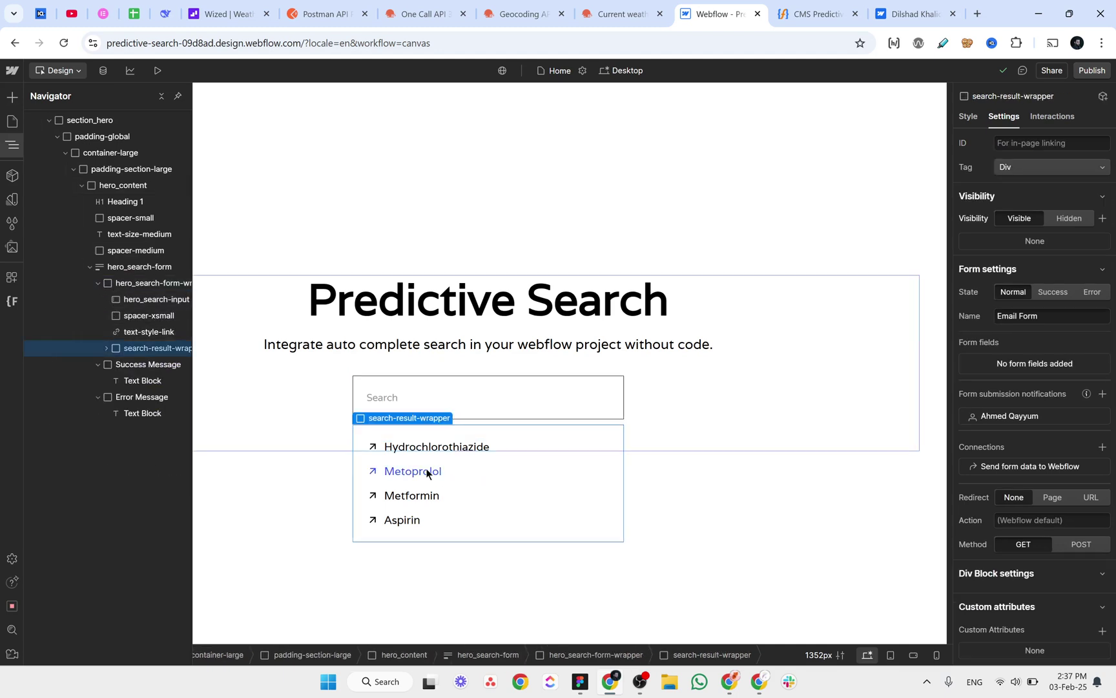
Inspect the collection list settings of cms-list-wrapper and view the items in the Medicines CMS collection.
left_click(107, 349)
left_click(116, 366)
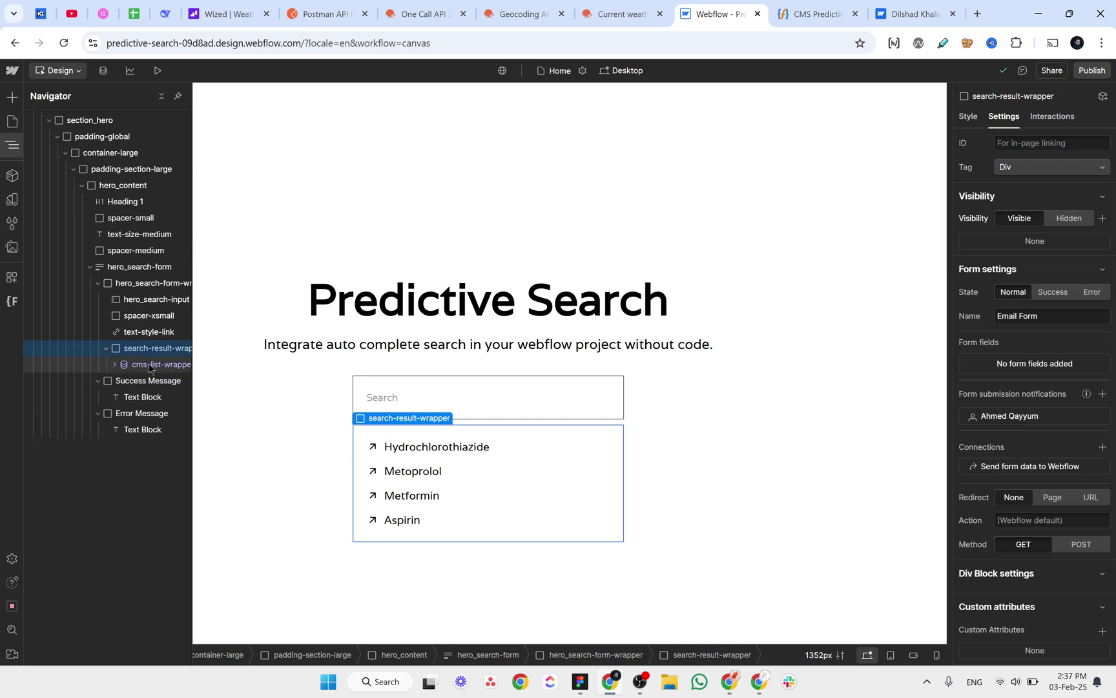
left_click(131, 366)
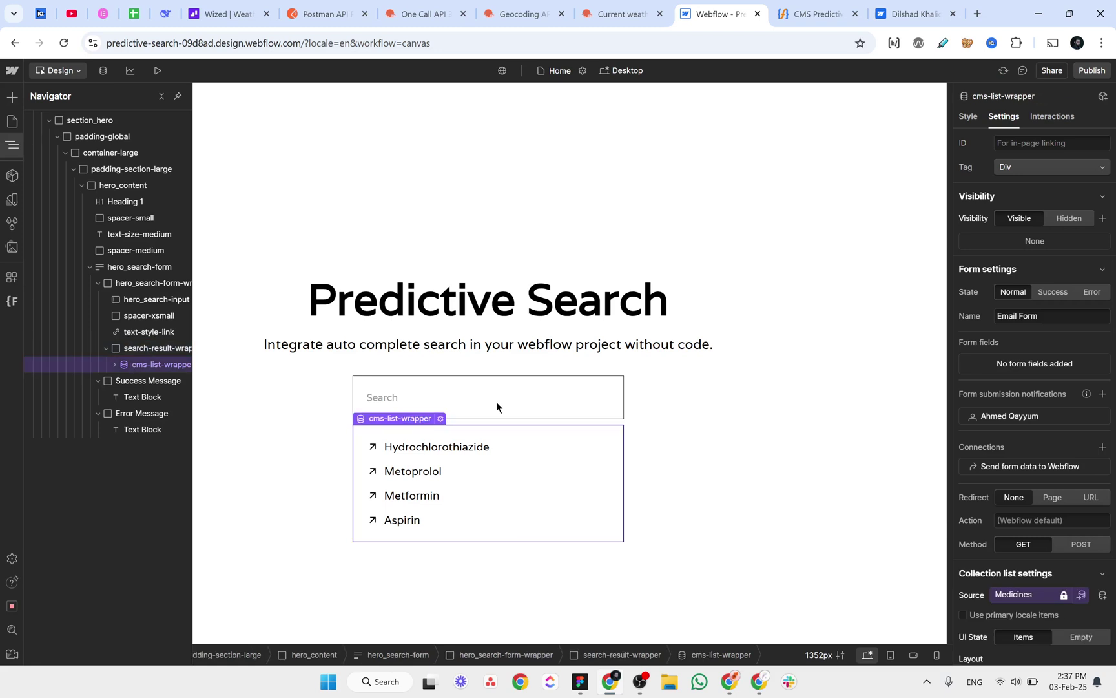
scroll(1034, 419, "down", 3)
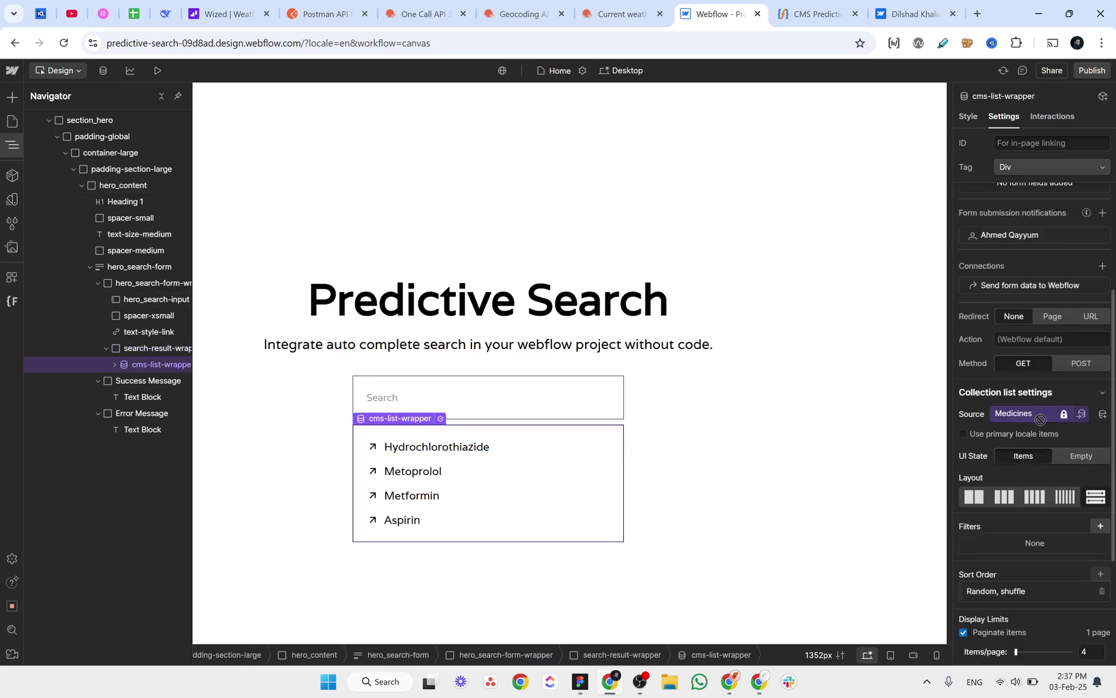
left_click(104, 73)
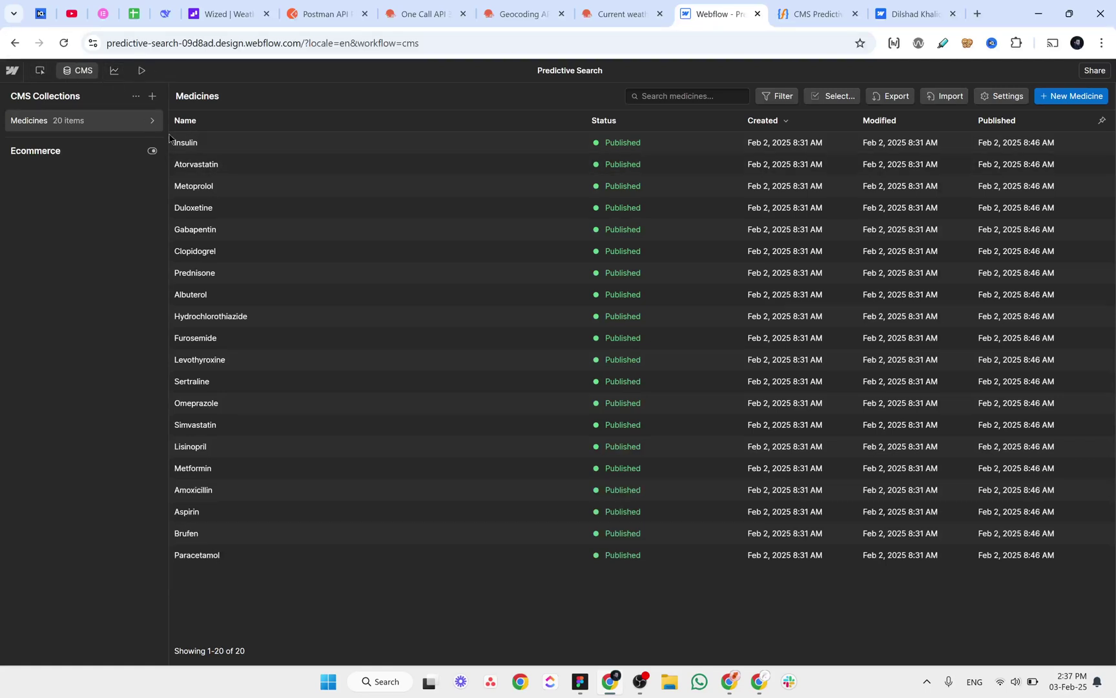
left_click(70, 75)
Inspect the cms_link element inside the Medicines collection list, including its link settings and child elements.
left_click(12, 145)
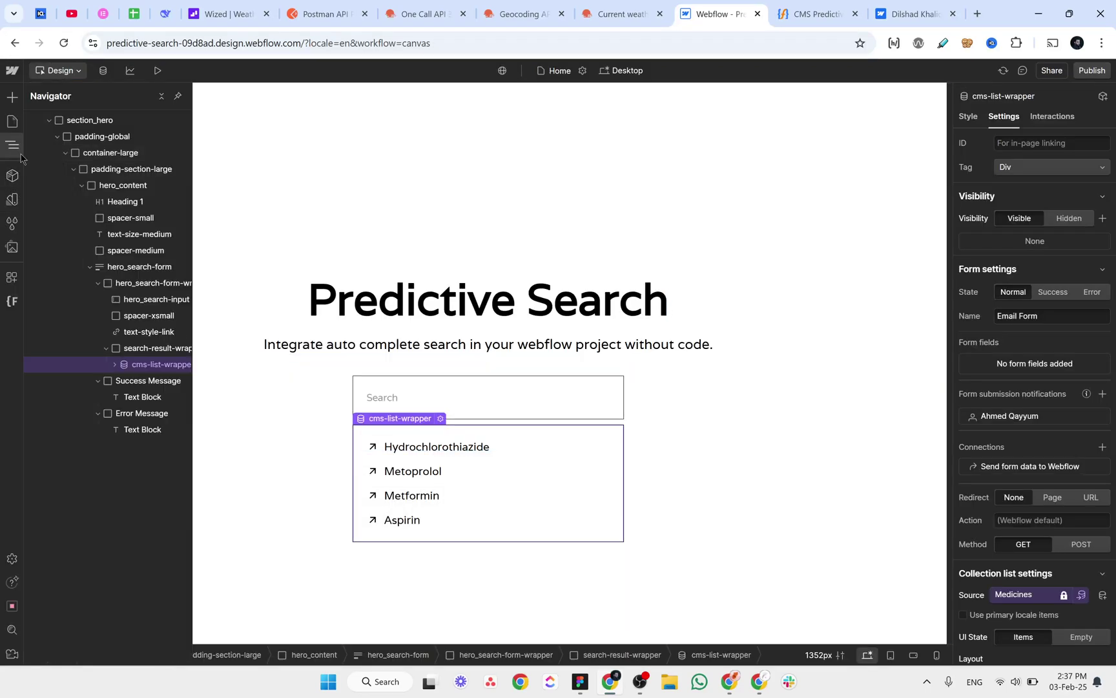
left_click(115, 365)
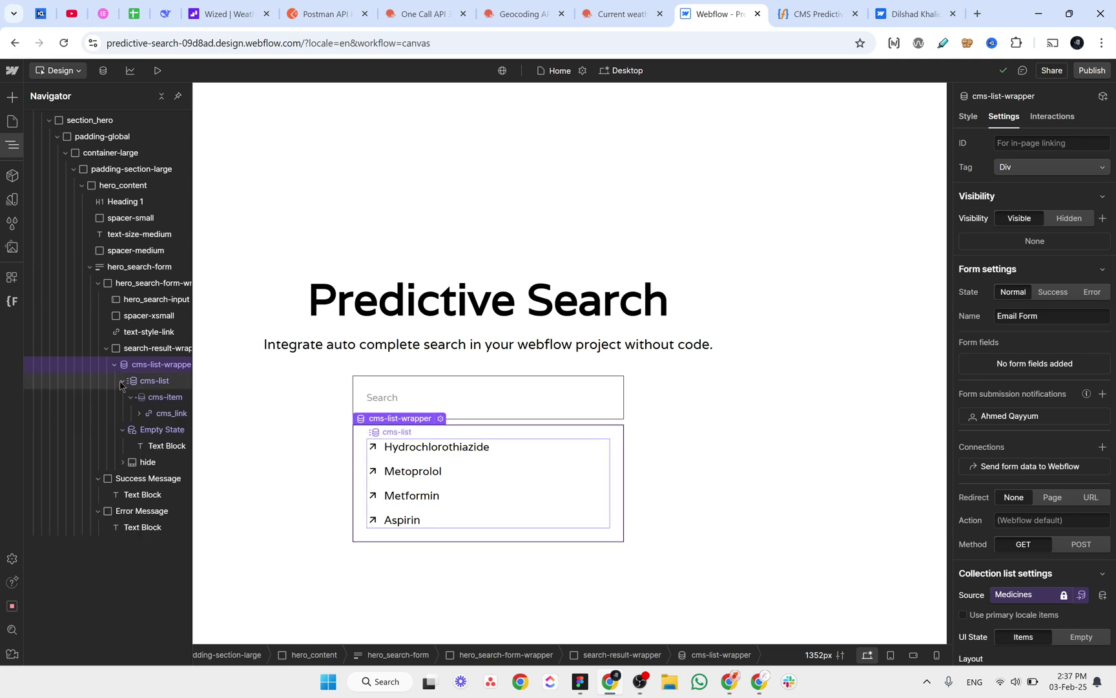
left_click(159, 415)
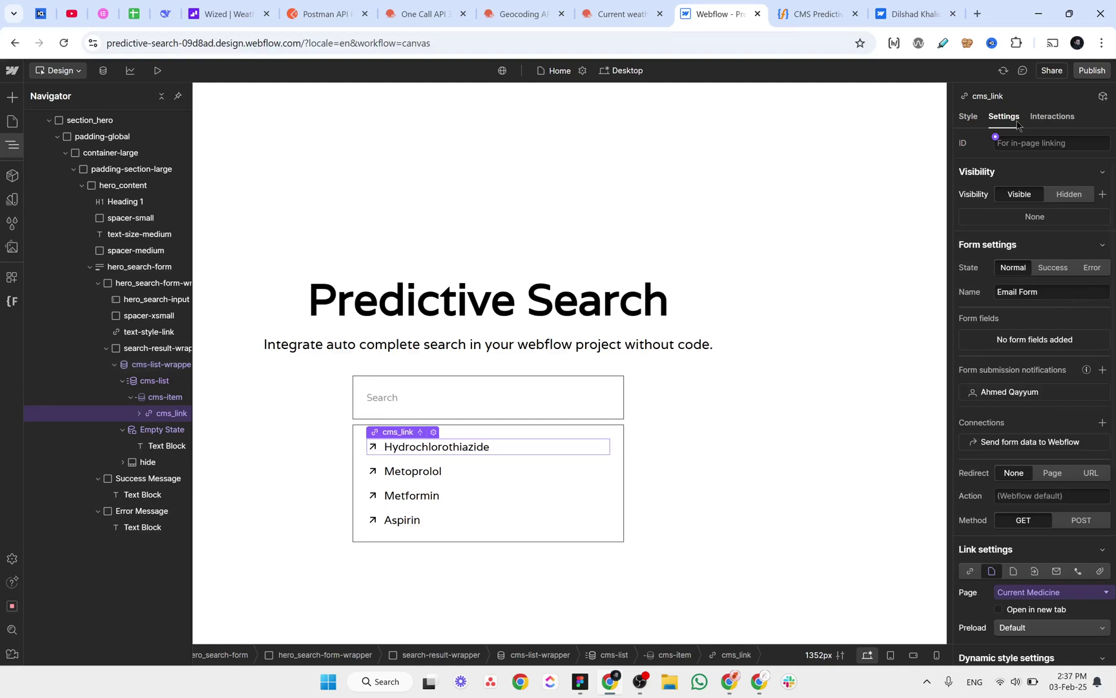
left_click(970, 116)
left_click(1004, 116)
scroll(1034, 336, "down", 4)
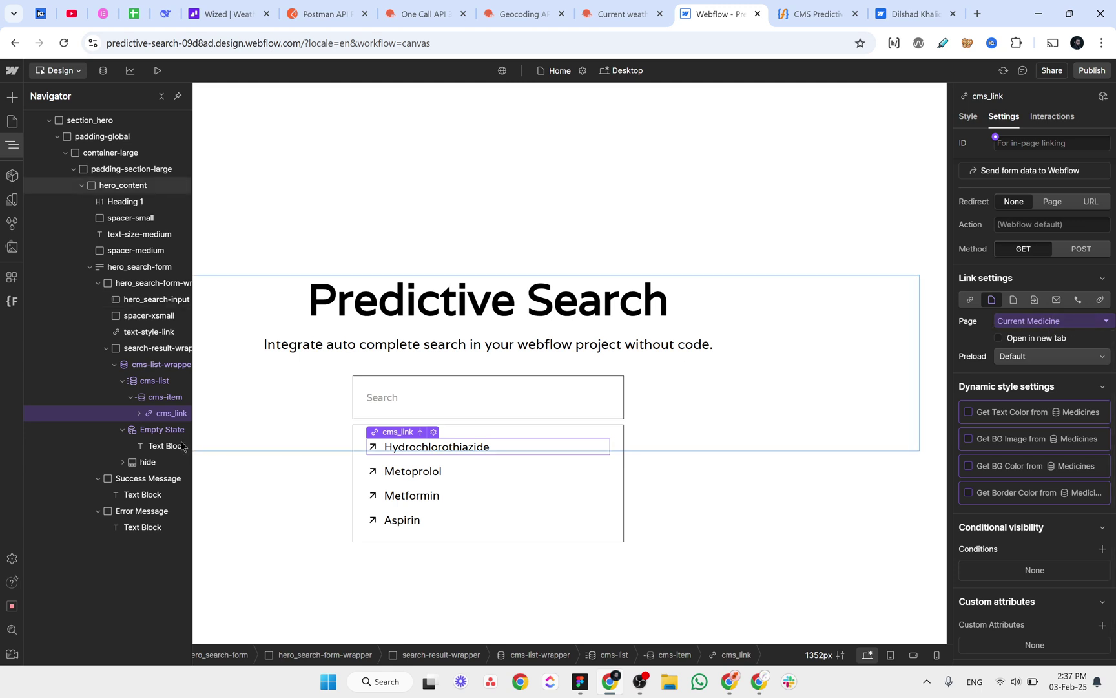
left_click(139, 414)
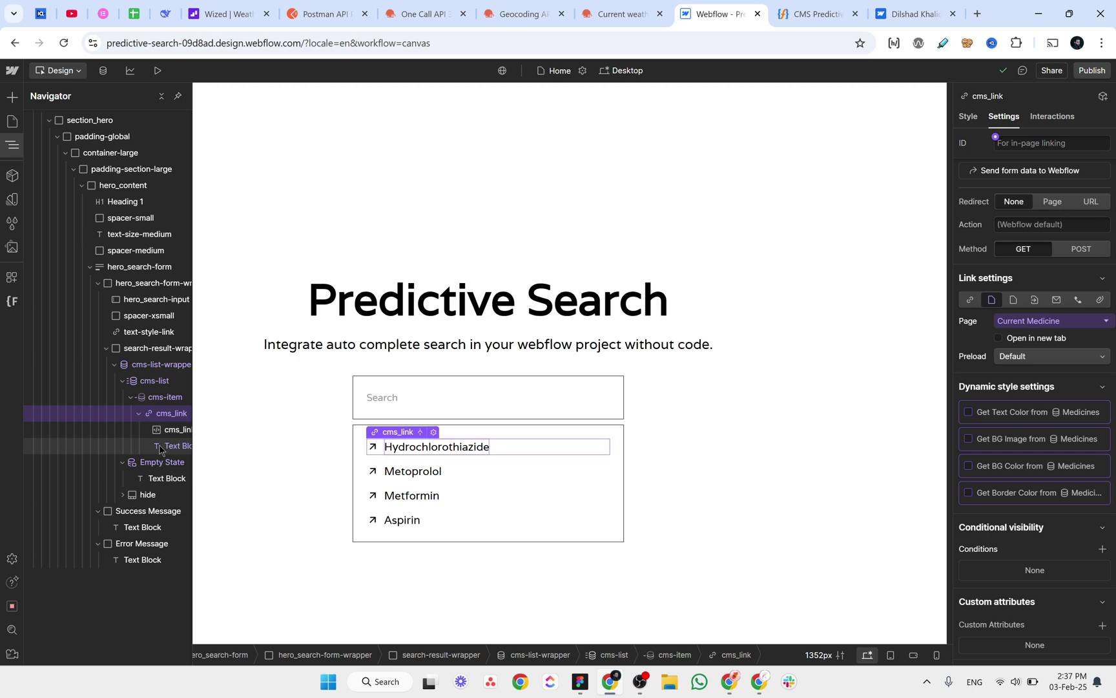
Delete the text-style-link element from the hero search form wrapper.
left_click(115, 364)
left_click(106, 350)
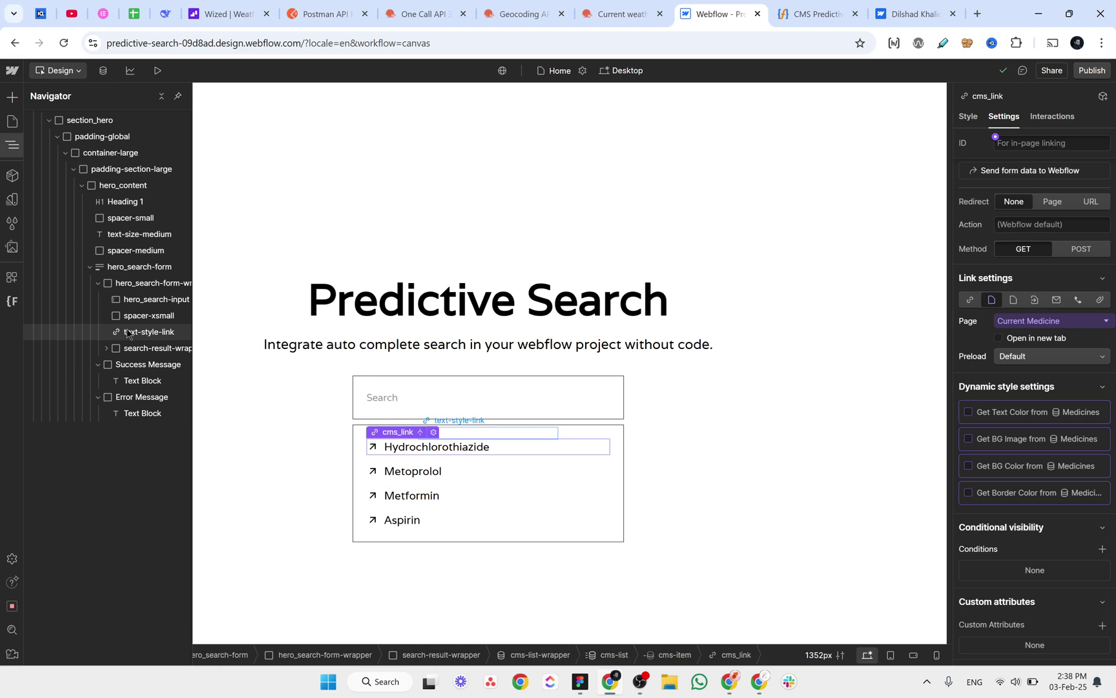
left_click(128, 334)
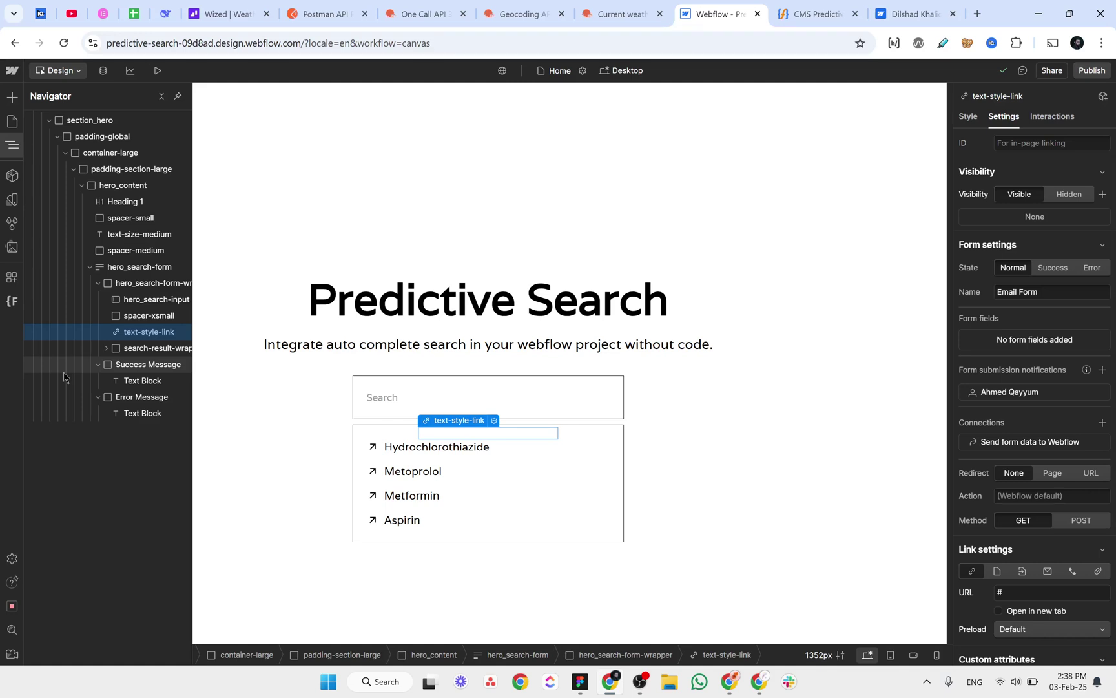
key("Delete")
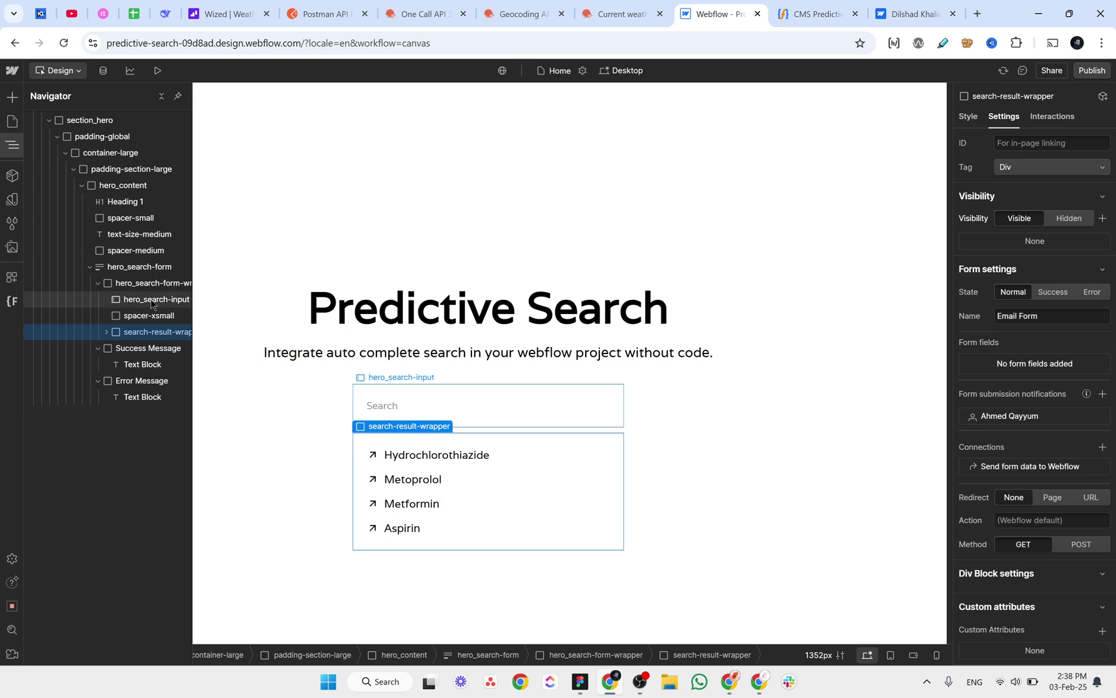
left_click(13, 146)
Copy the cms-predictive-search search.min.js script tag from the demo page's "Add script to your page" section.
left_click(810, 16)
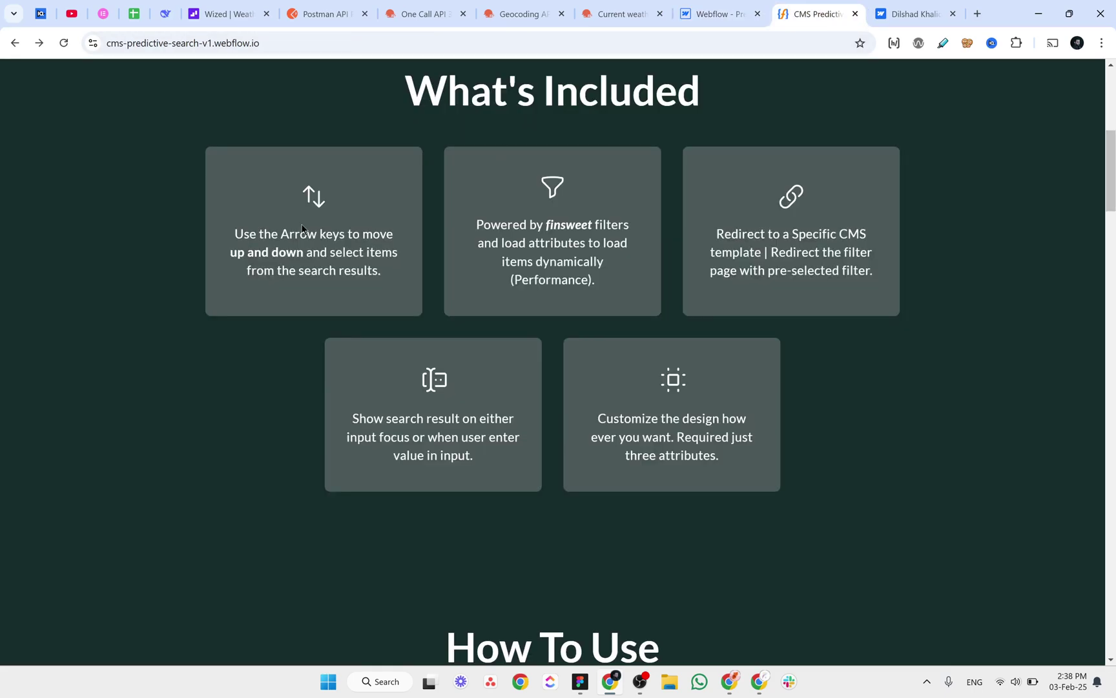
scroll(102, 256, "down", 7)
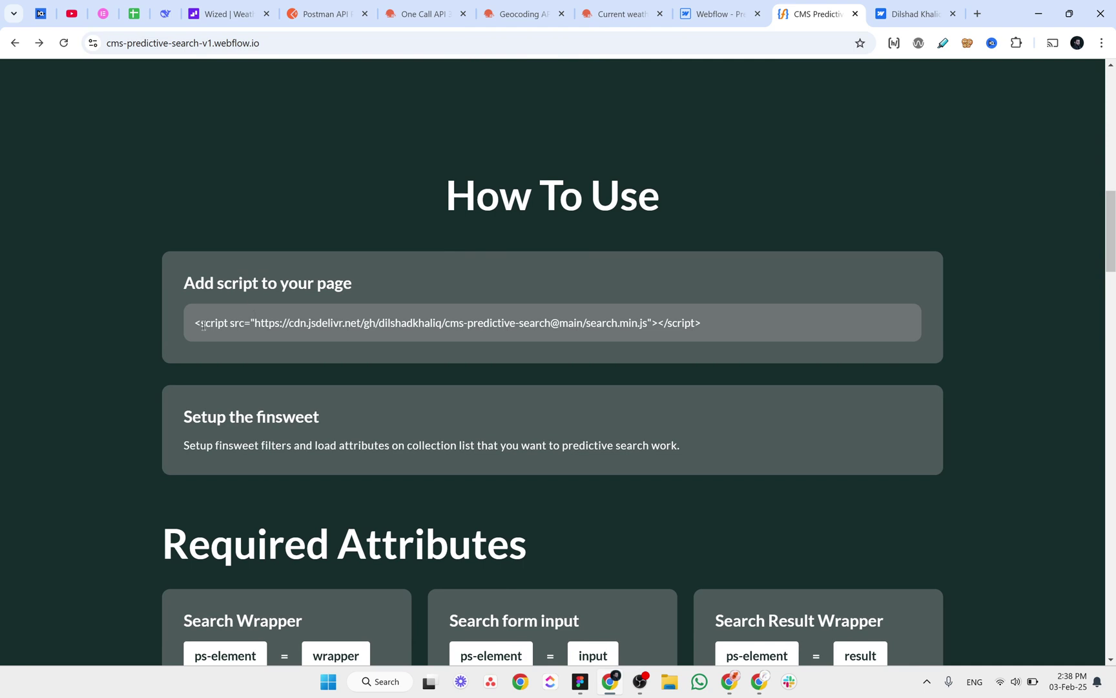
left_click_drag(195, 321, 703, 329)
key("ctrl+c")
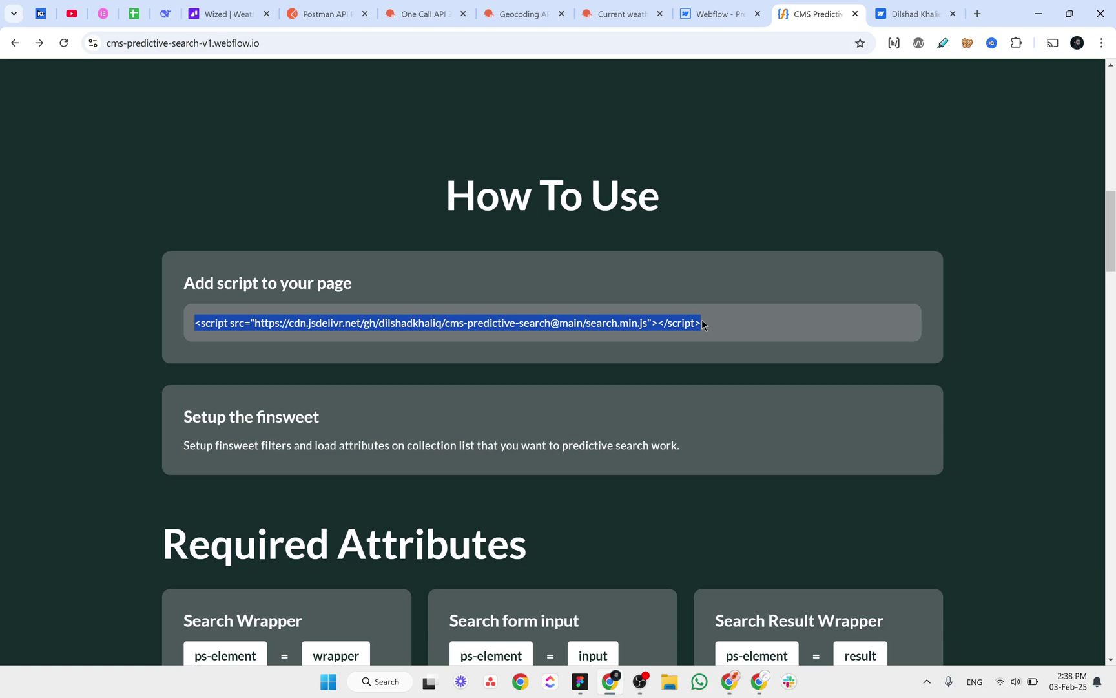
Paste the copied search.min.js script tag into the Home page's custom code before the </body> tag in the Webflow project.
left_click(718, 14)
left_click(12, 121)
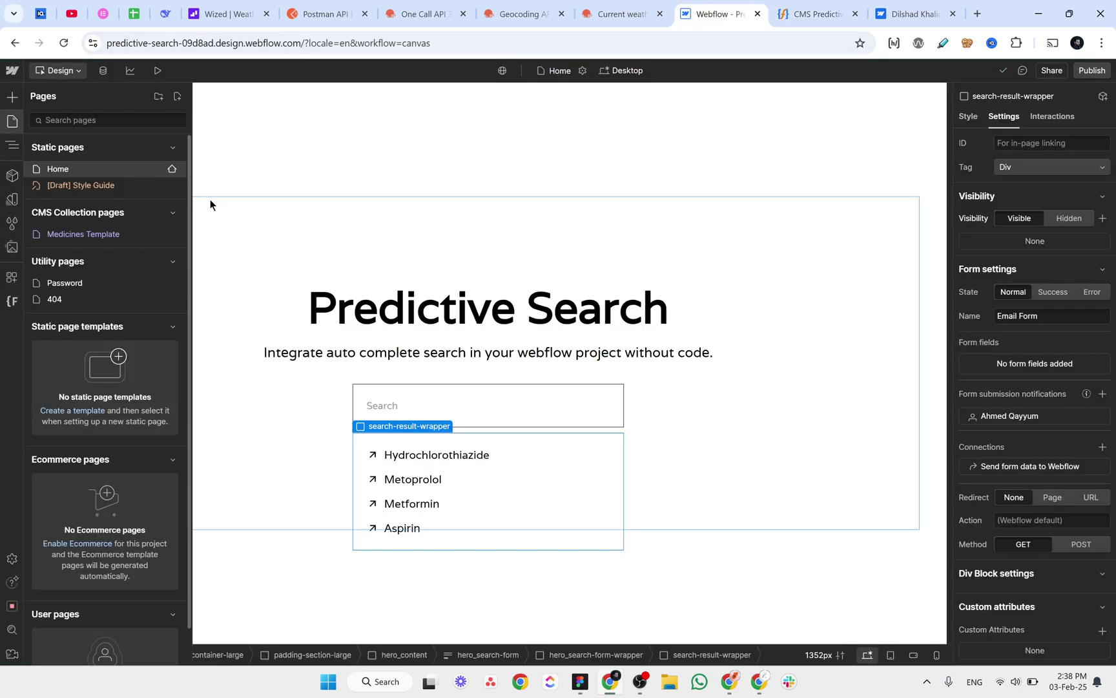
left_click(172, 169)
scroll(366, 359, "down", 10)
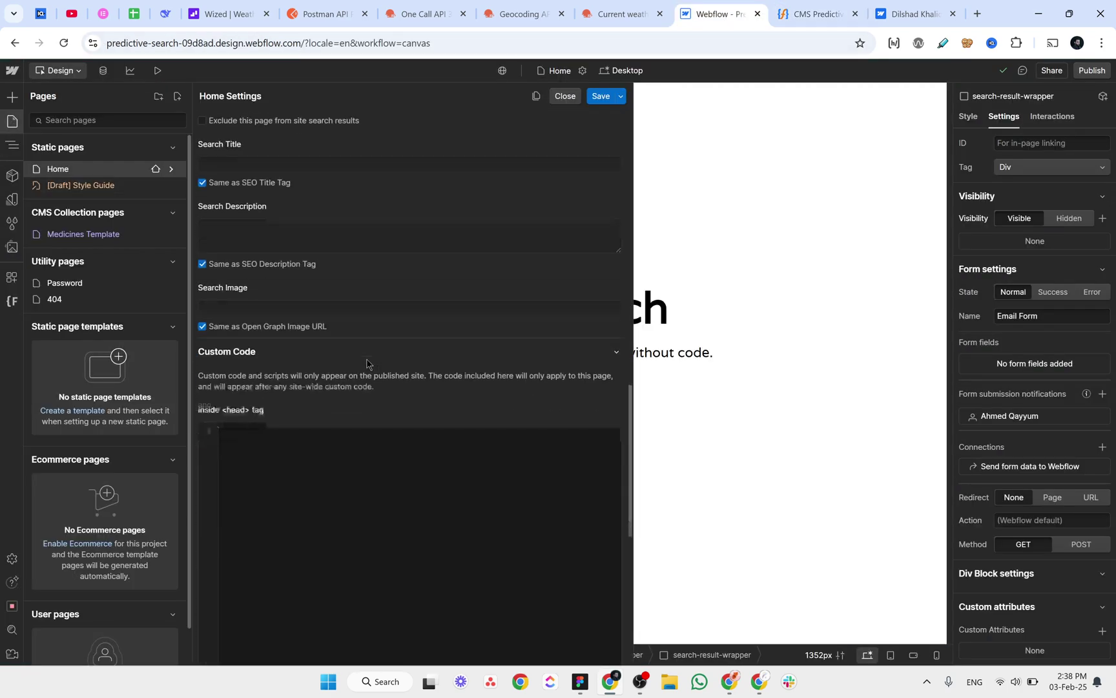
scroll(366, 362, "down", 2)
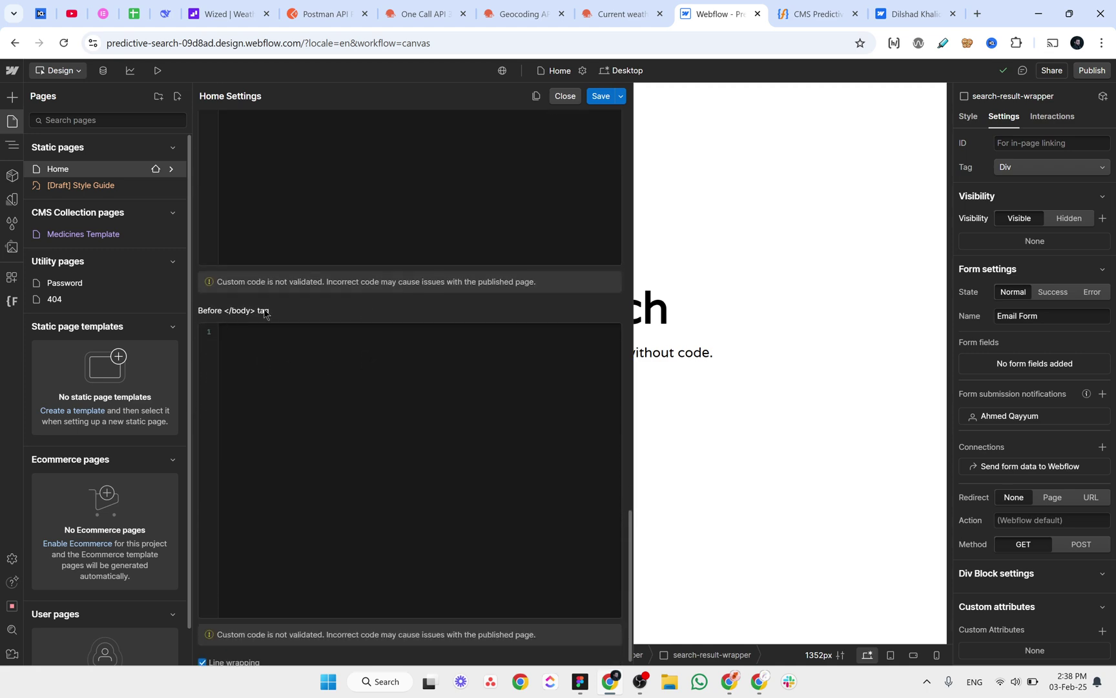
left_click(272, 353)
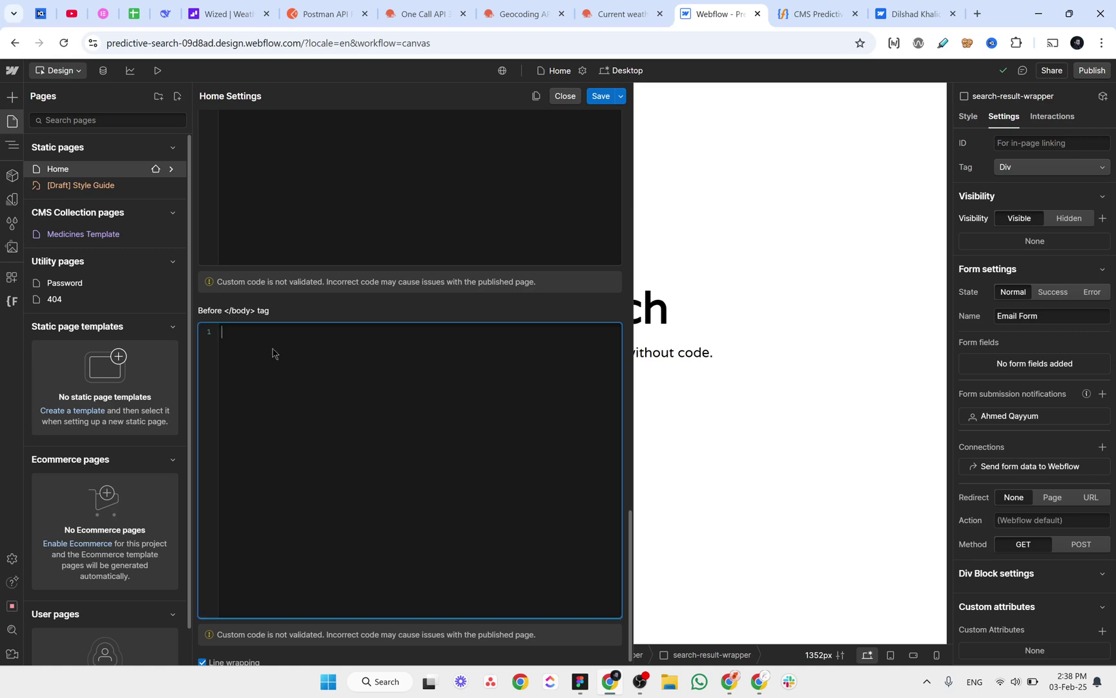
key("ctrl+v")
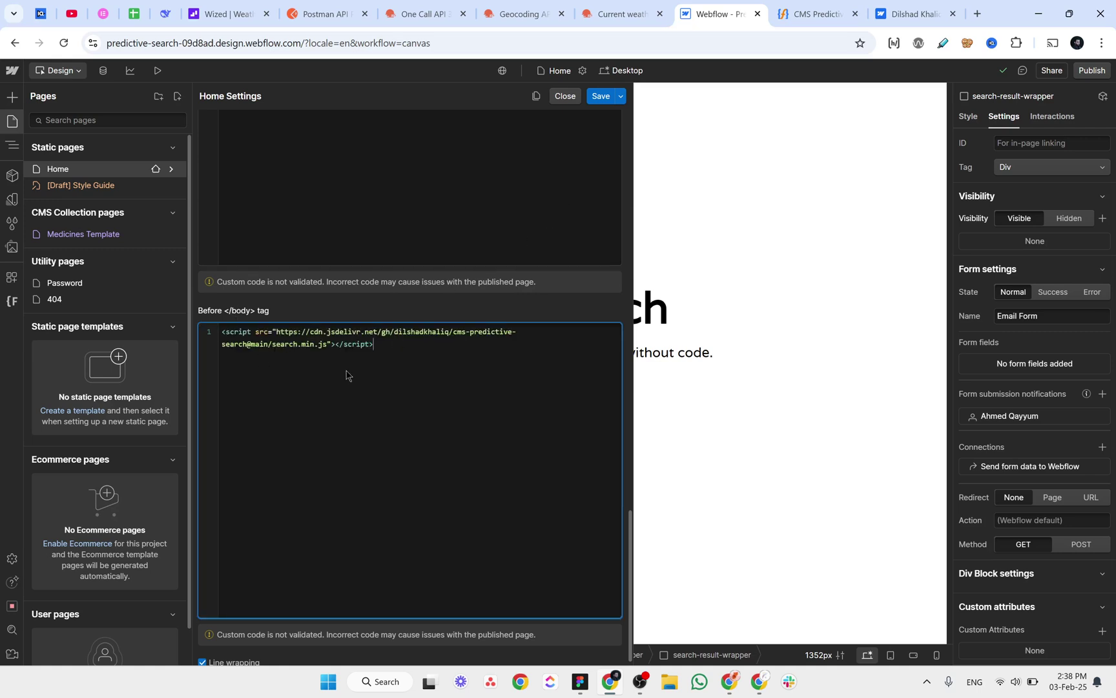
Copy the search.min.js URL from the script tag, then search Google for "beutify js" in a new tab and open the Online JavaScript beautifier.
left_click_drag(278, 333, 326, 349)
key("ctrl+c")
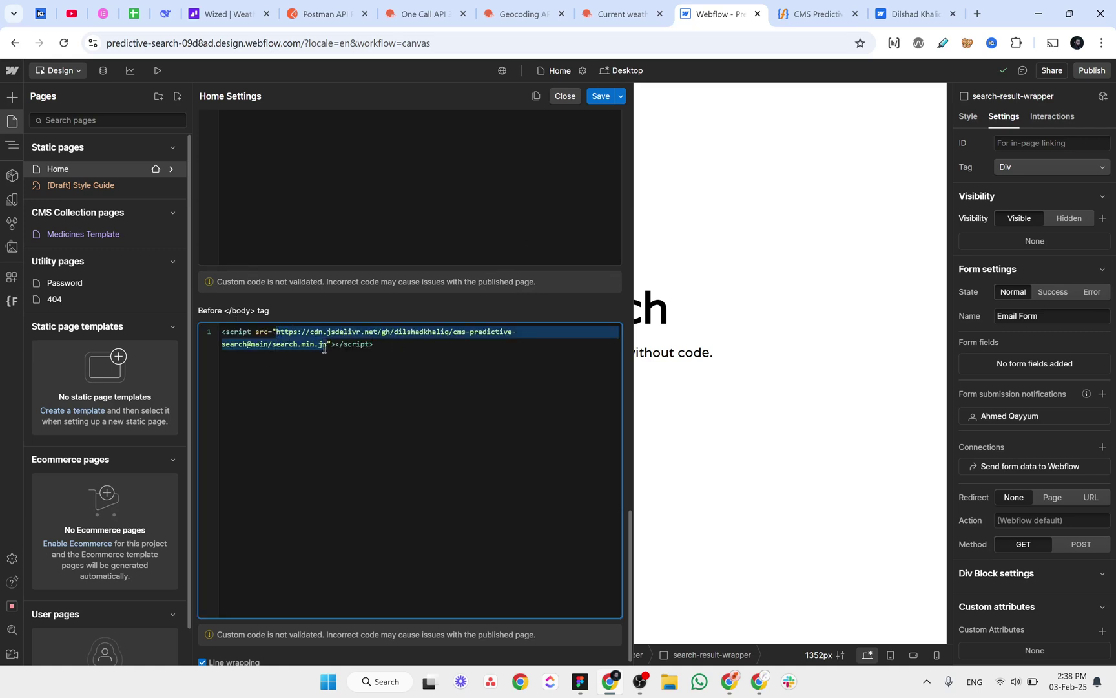
left_click(977, 14)
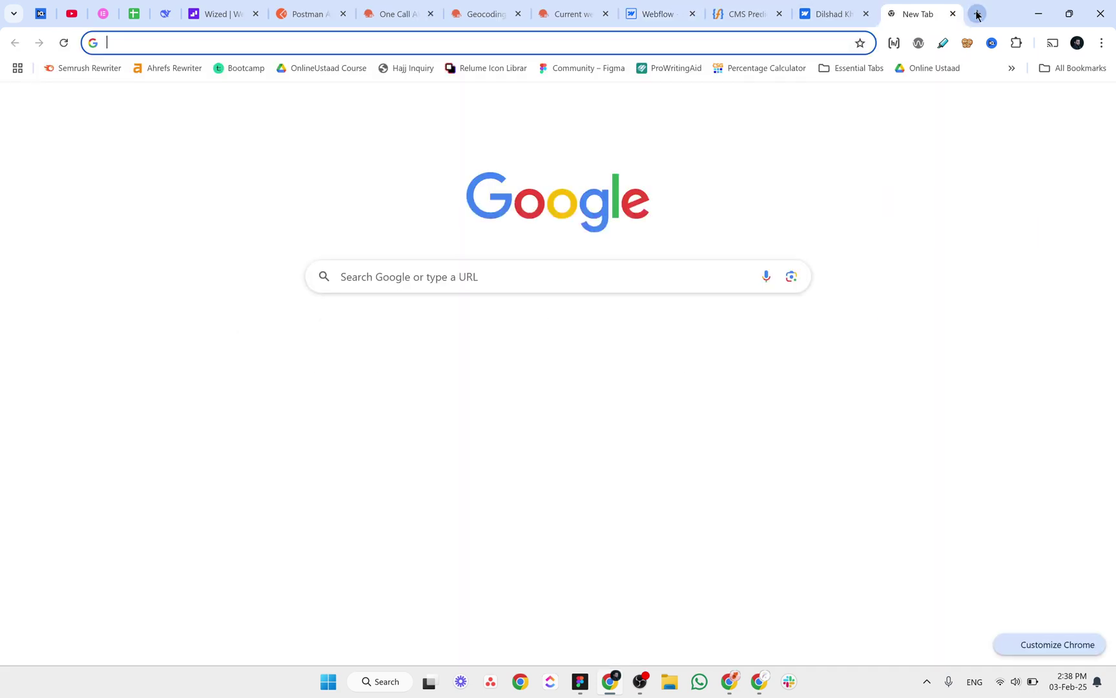
type("b")
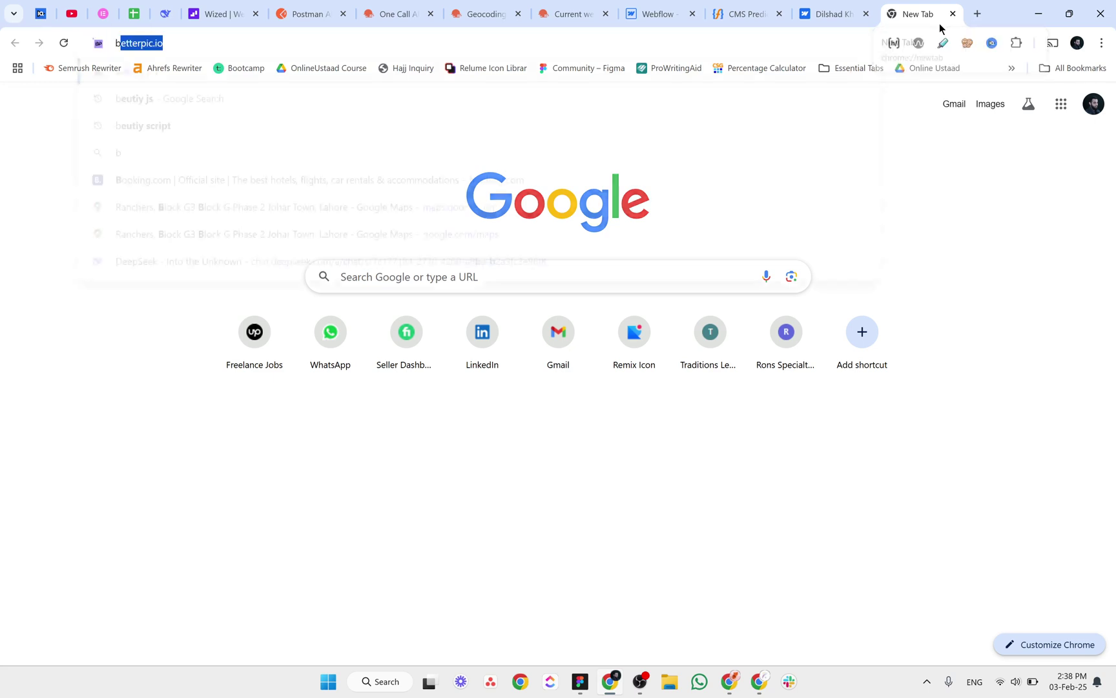
type("eutfi")
key("BackSpace")
key("BackSpace")
key("BackSpace")
key("BackSpace")
key("BackSpace")
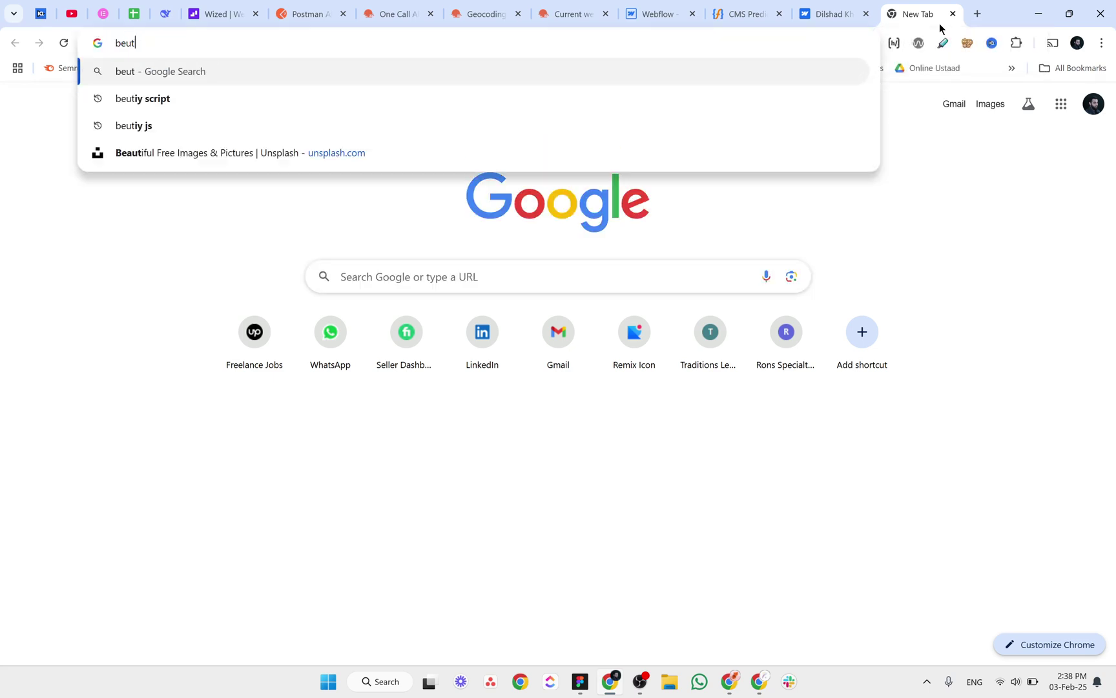
type("e")
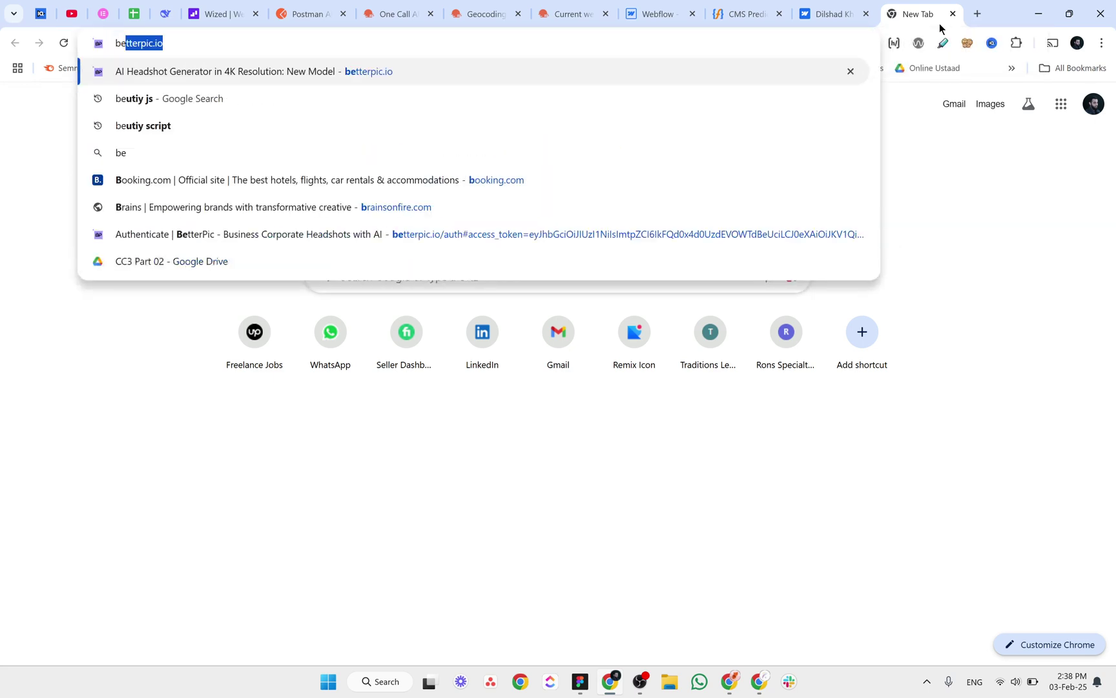
type("utify js")
key("Return")
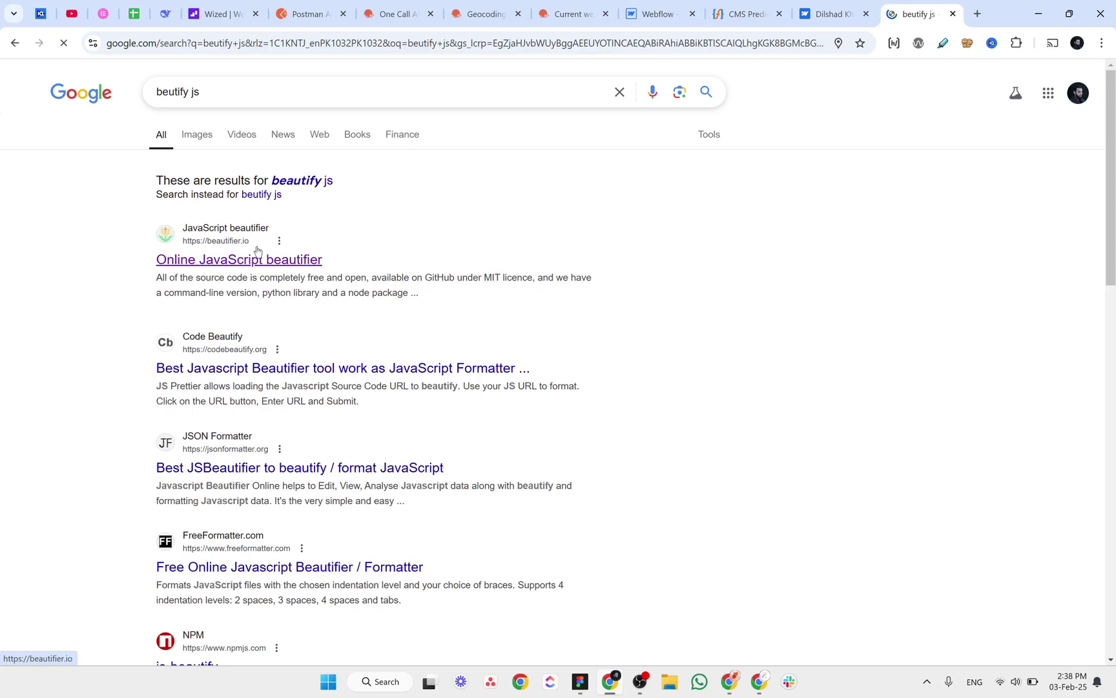
left_click(259, 258)
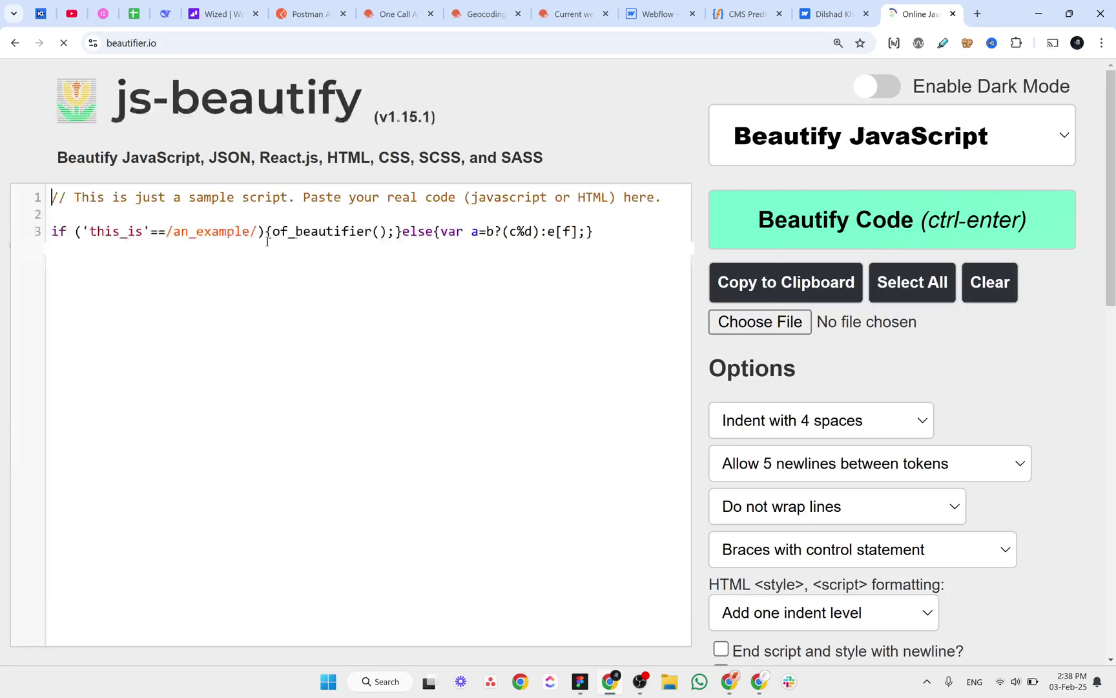
Load the copied search.min.js URL in a new browser tab and copy all of its code.
left_click(976, 14)
key("ctrl+v")
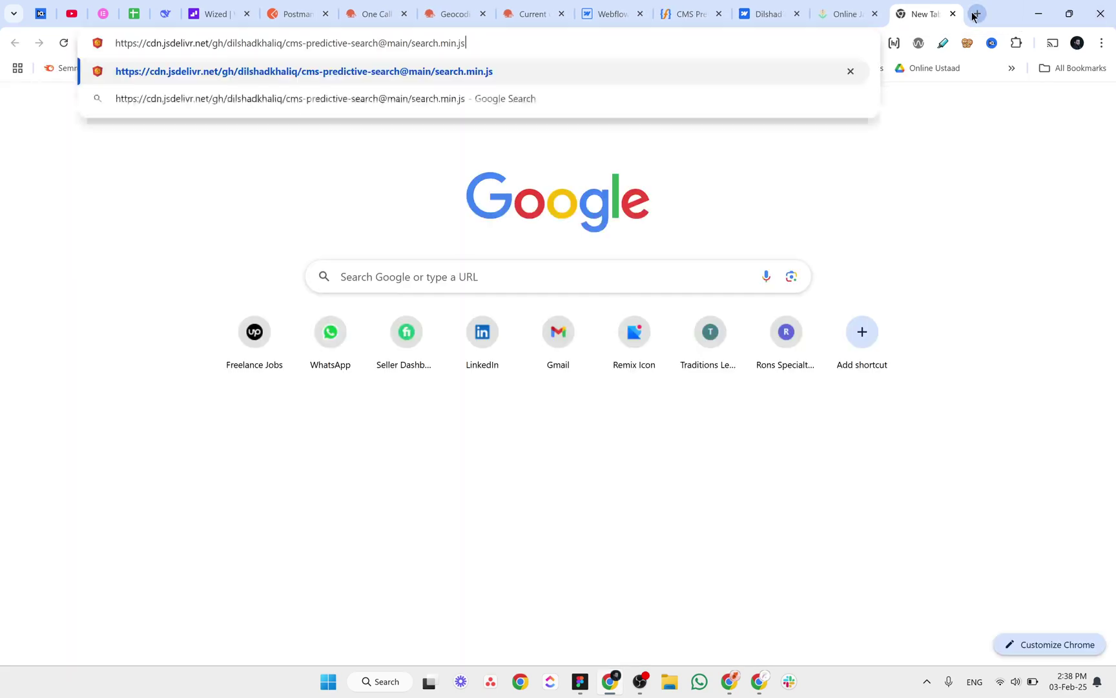
key("Return")
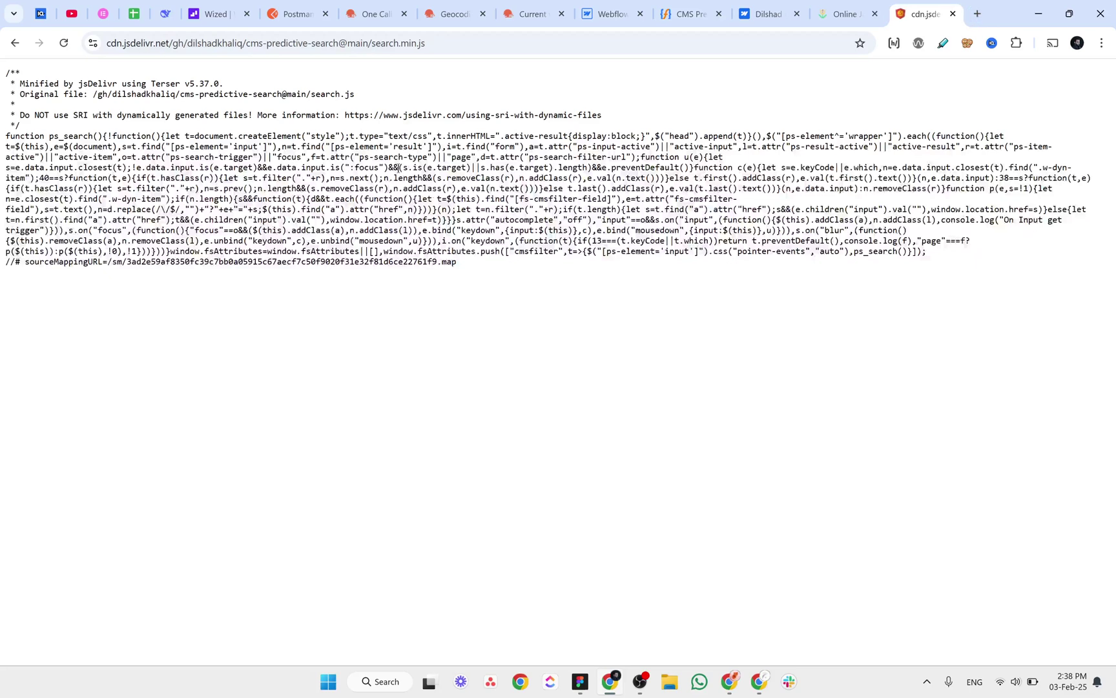
key("ctrl+a")
Replace the sample script in js-beautify with the copied search.min.js code and beautify it.
left_click(840, 14)
left_click(328, 235)
key("ctrl+a")
key("Delete")
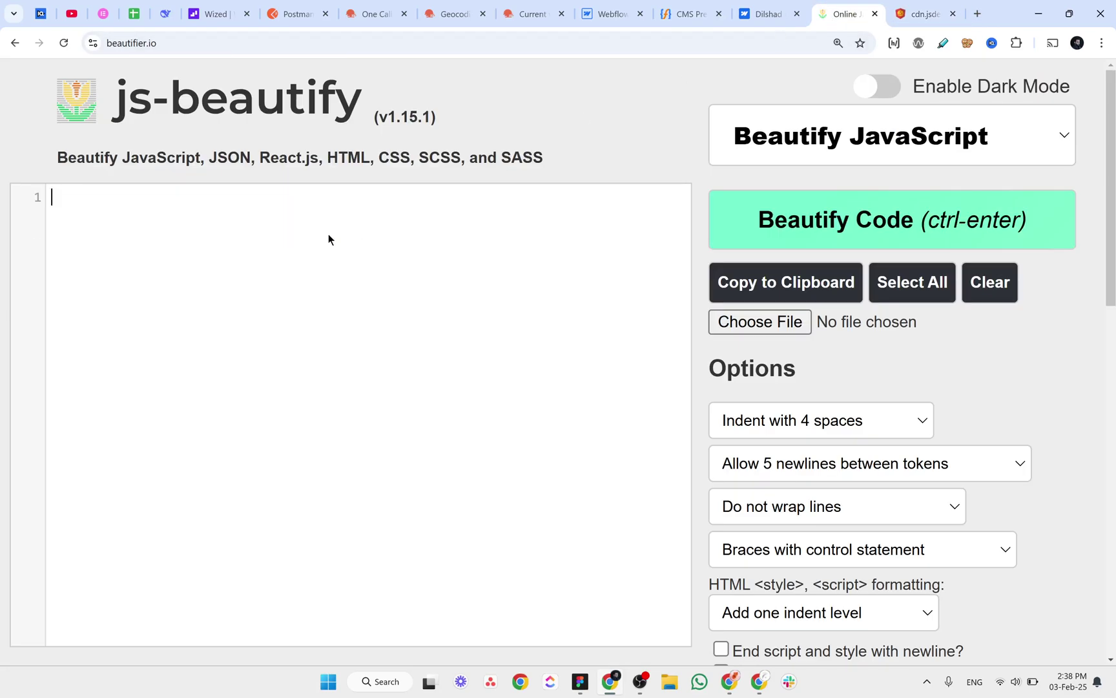
key("ctrl+v")
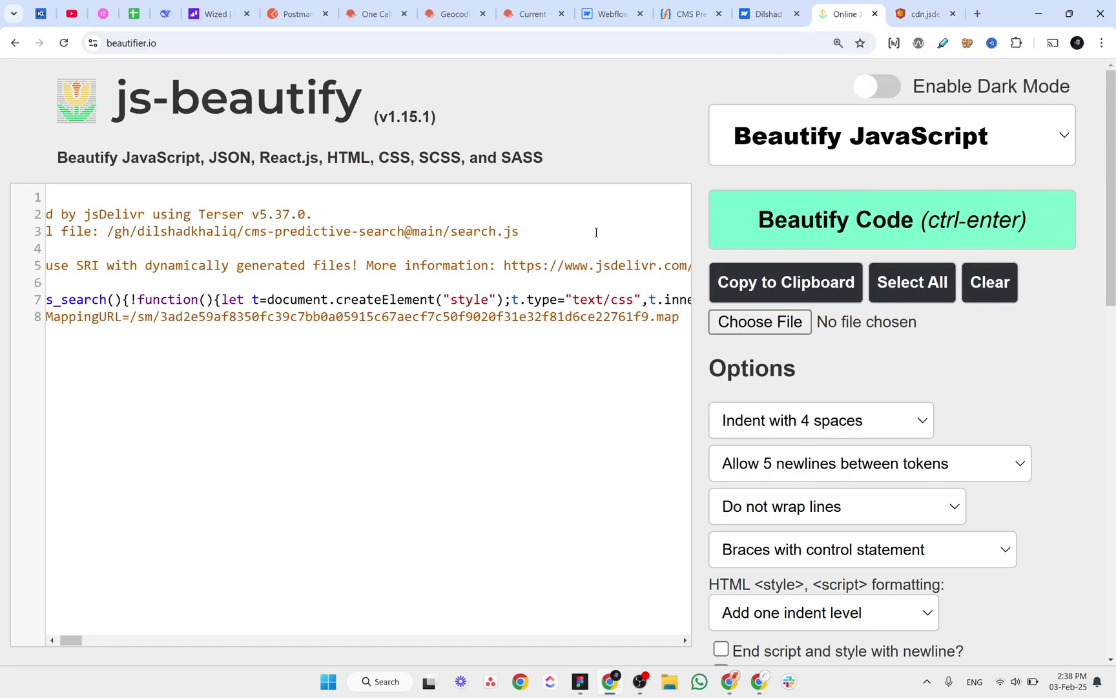
left_click(780, 239)
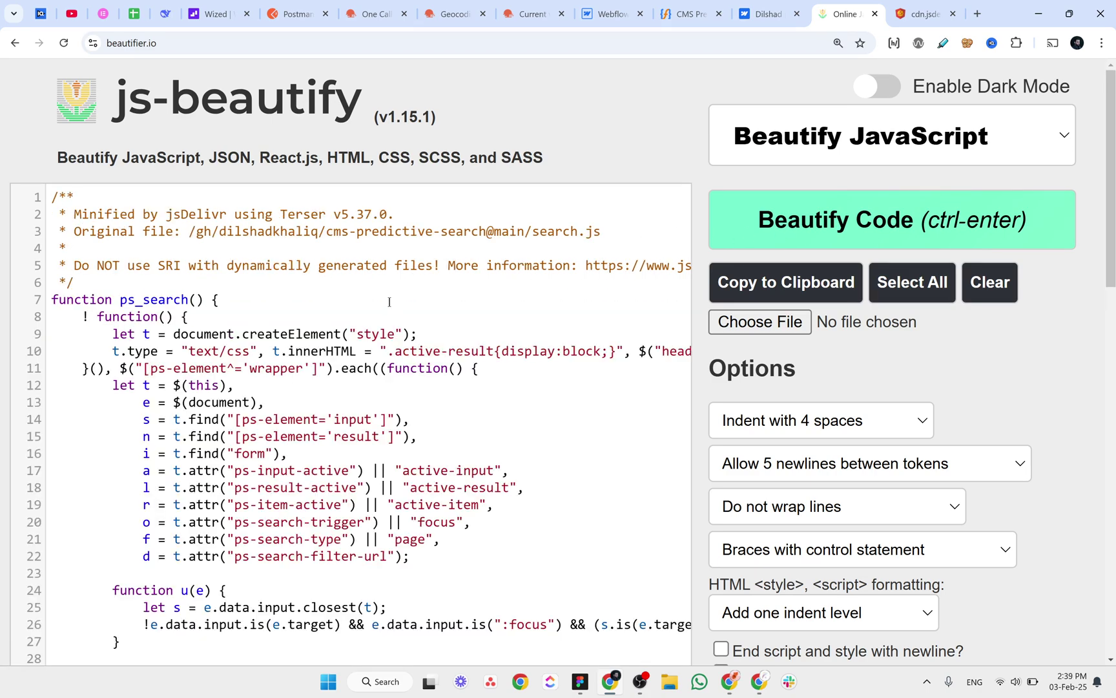
Examine the beautified script for its ps-element selectors, the fs-cmsfilter-field lookup and the fsAttributes callback at the end.
scroll(389, 302, "down", 8)
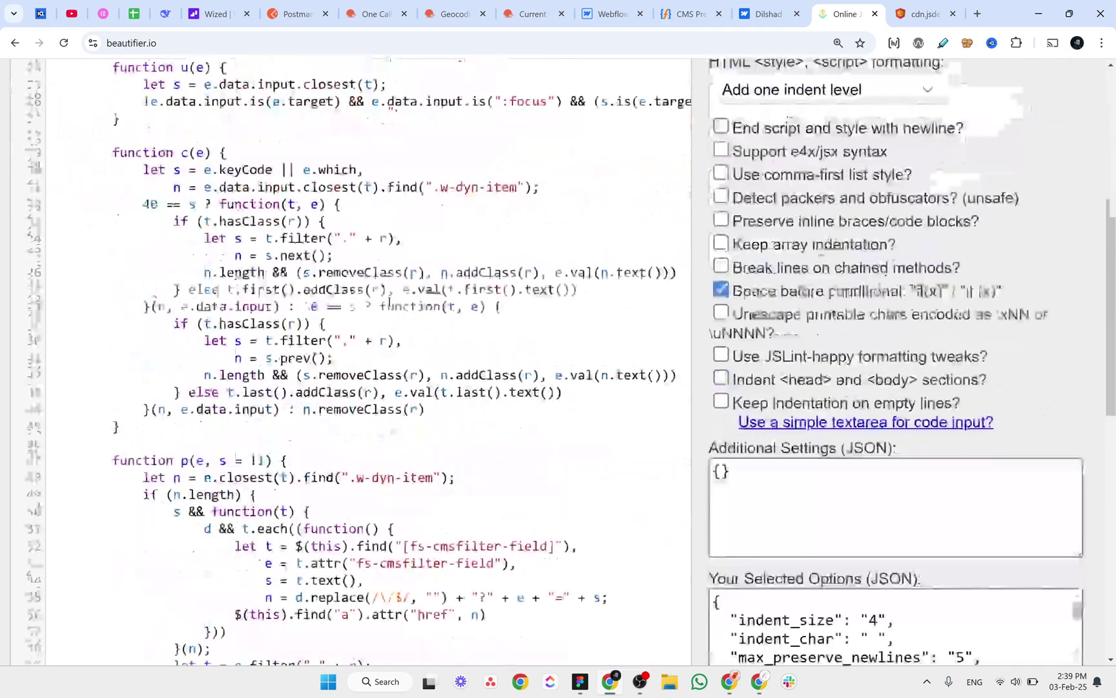
scroll(390, 302, "down", 5)
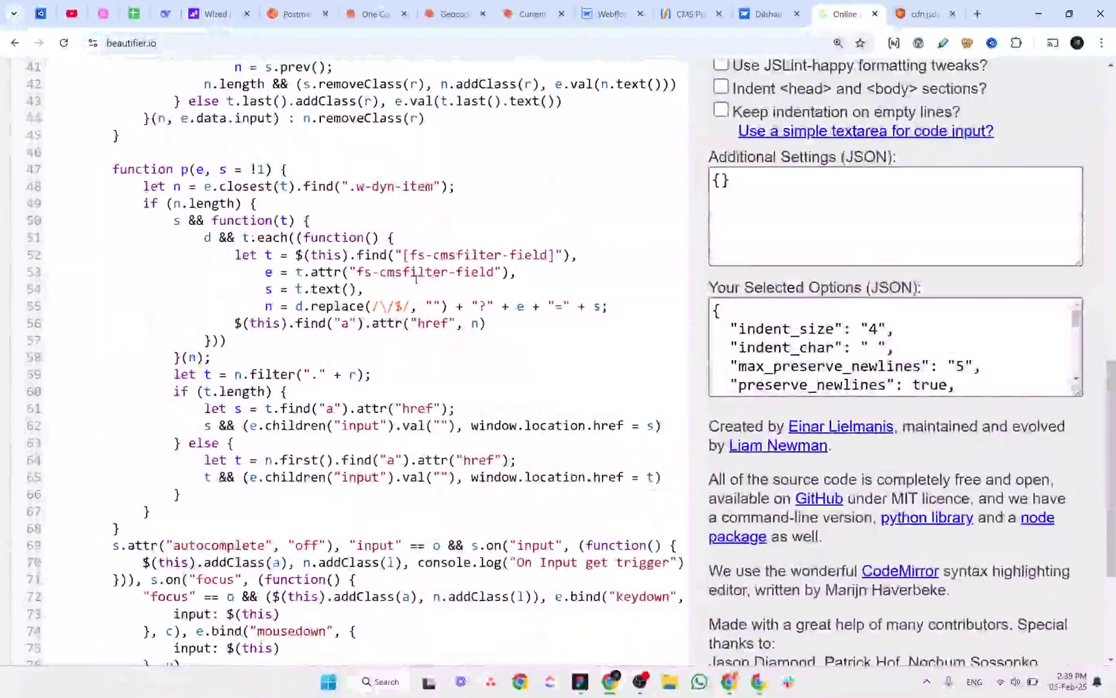
scroll(425, 282, "down", 4)
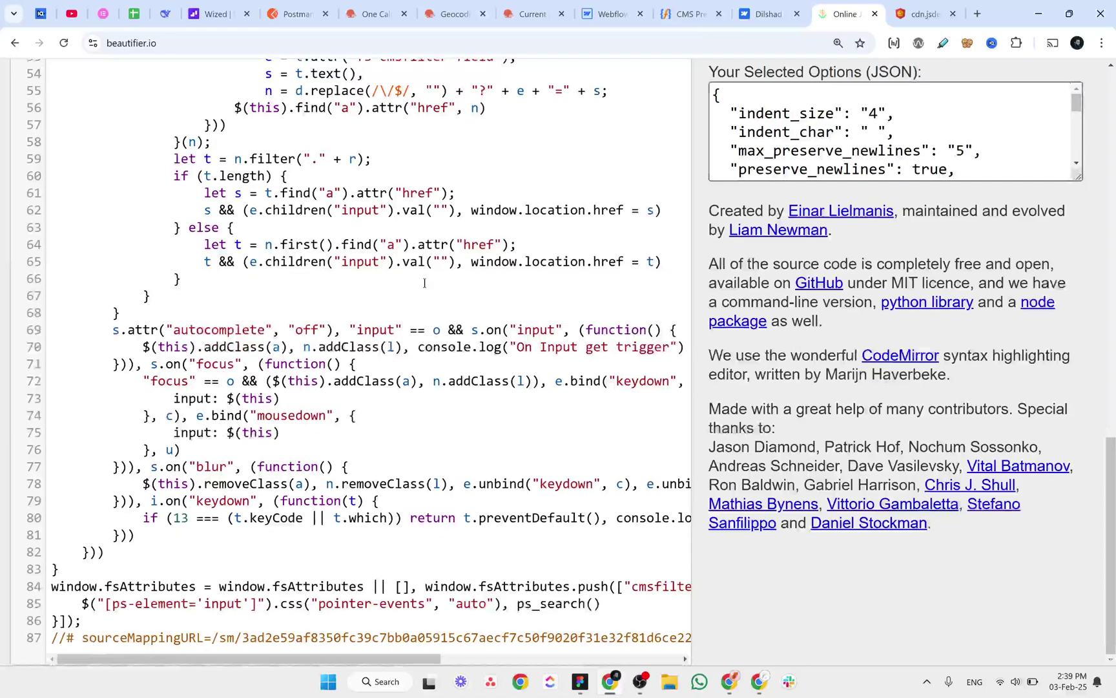
scroll(425, 283, "up", 2)
scroll(424, 282, "down", 2)
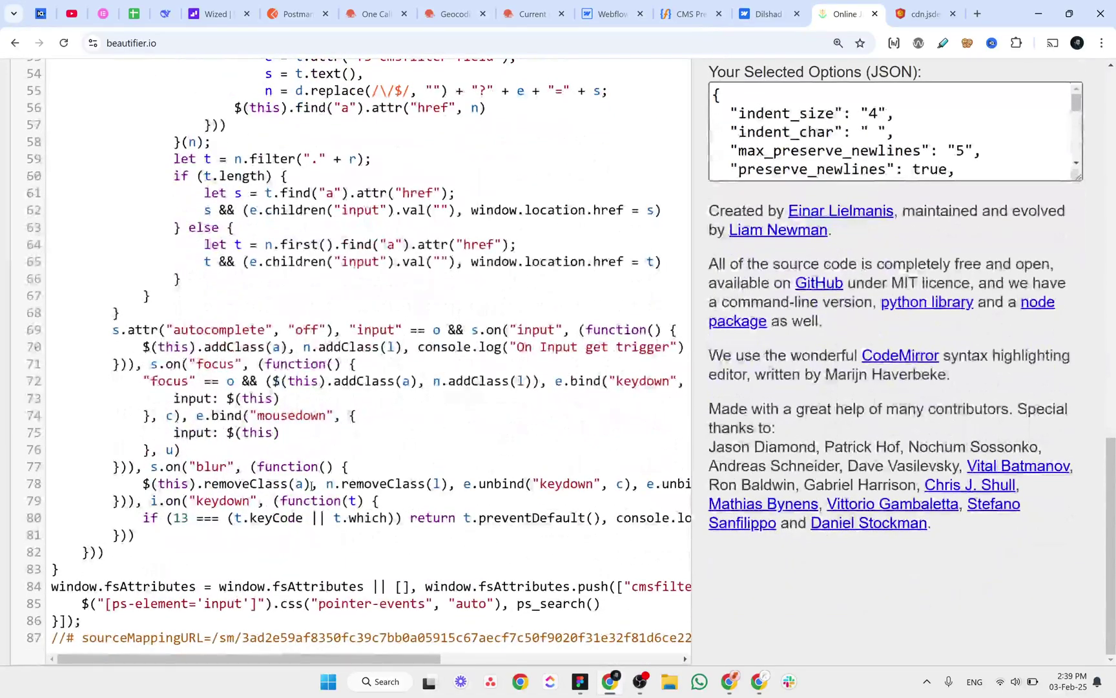
left_click_drag(112, 604, 251, 604)
left_click(188, 614)
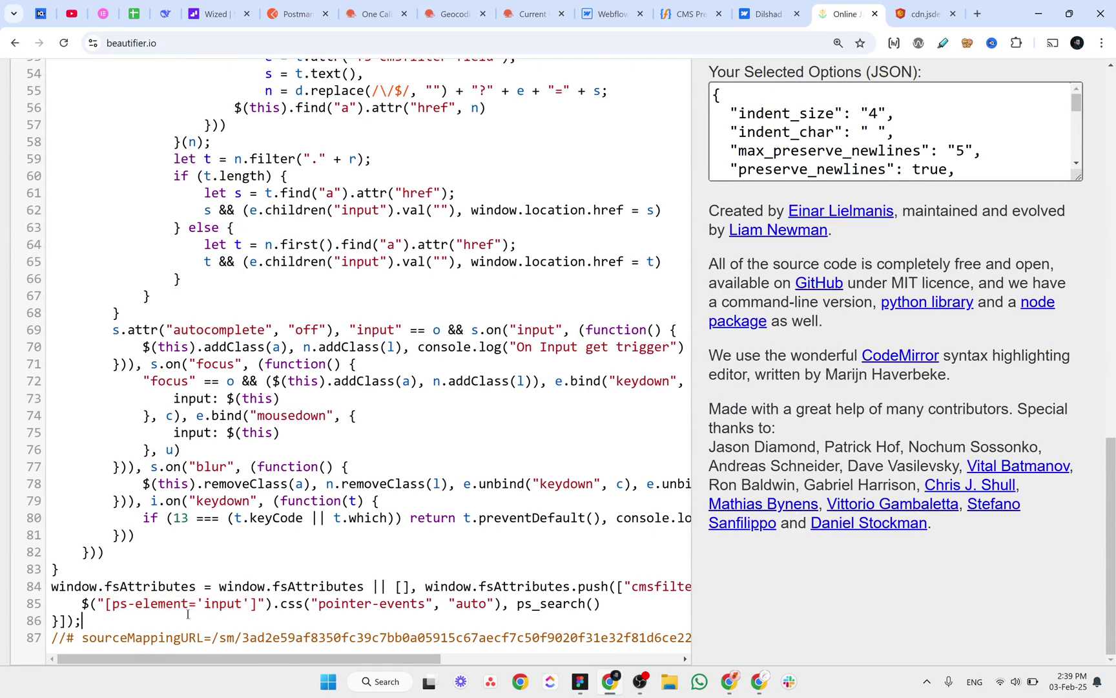
left_click_drag(112, 606, 252, 604)
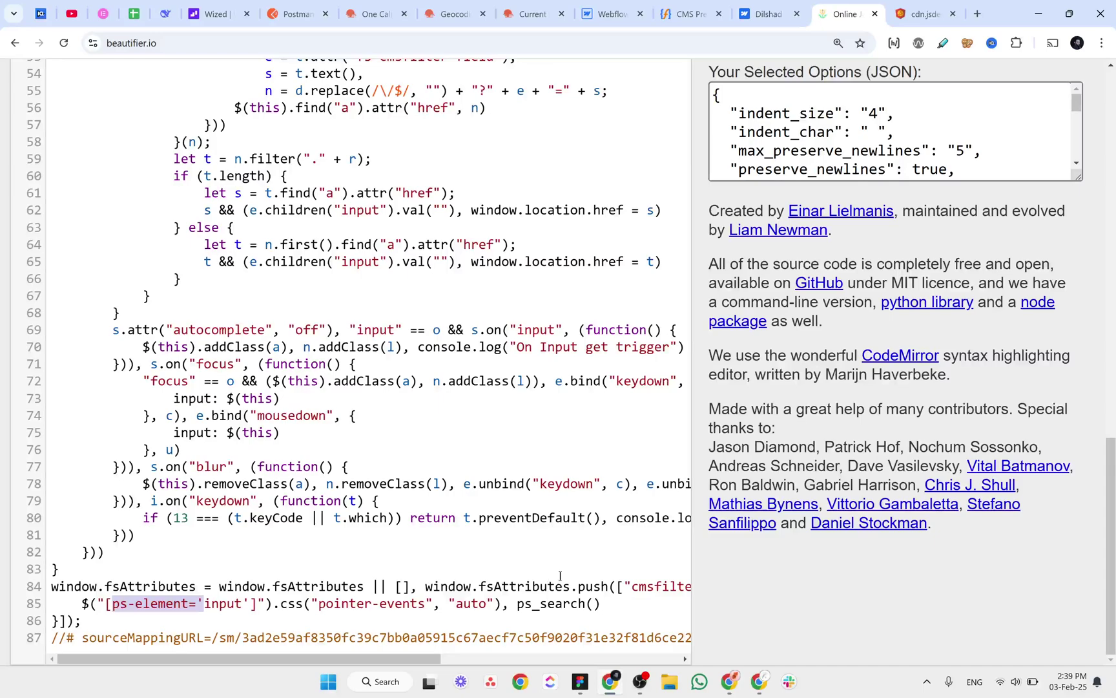
scroll(560, 576, "up", 5)
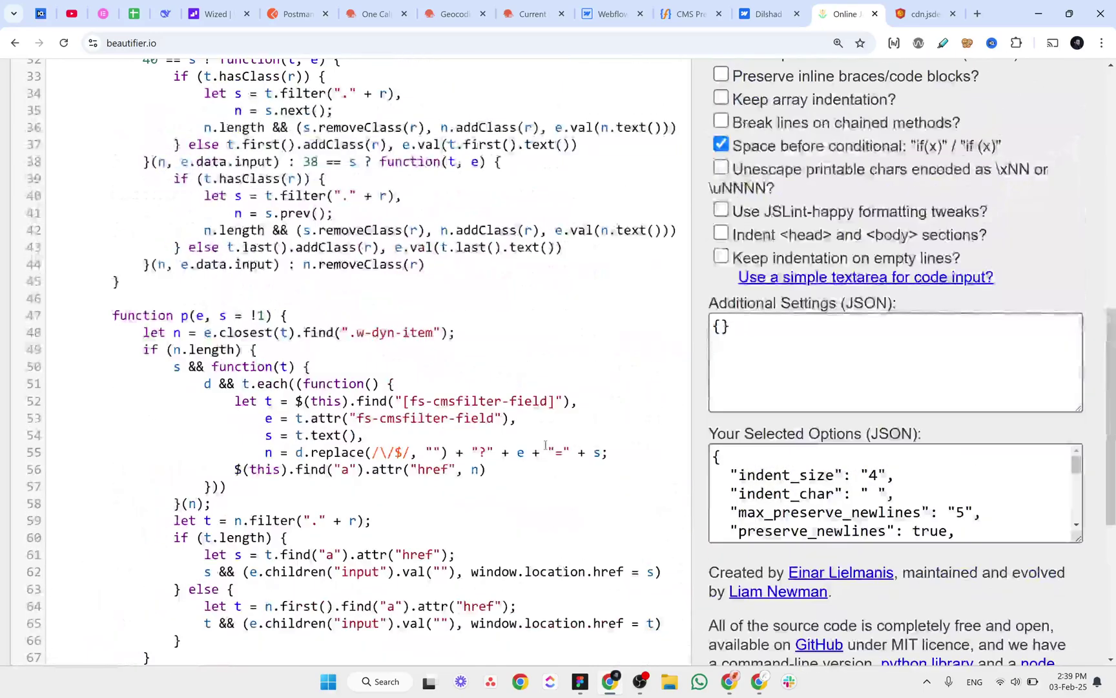
left_click_drag(408, 401, 553, 402)
scroll(563, 468, "up", 8)
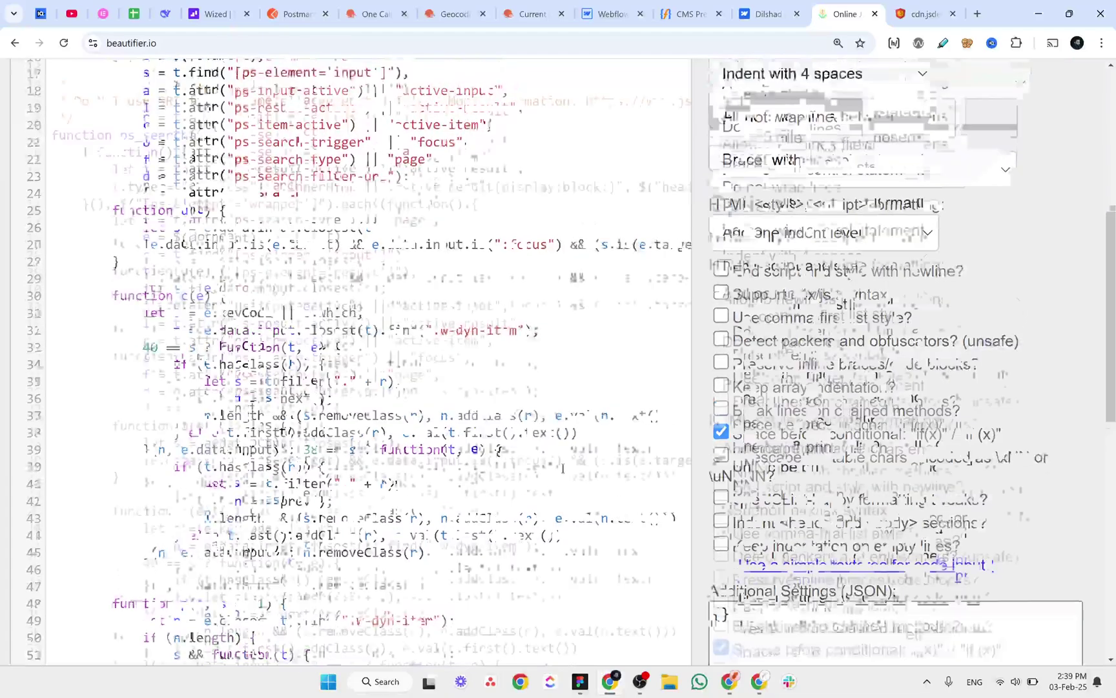
scroll(563, 468, "down", 7)
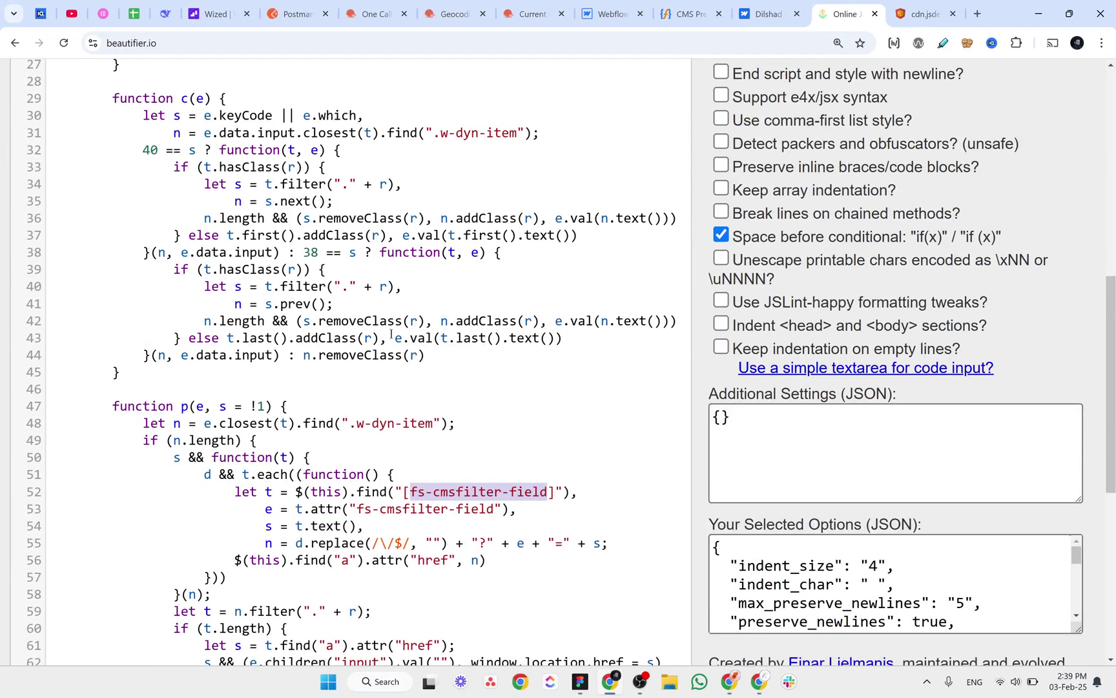
scroll(421, 347, "down", 7)
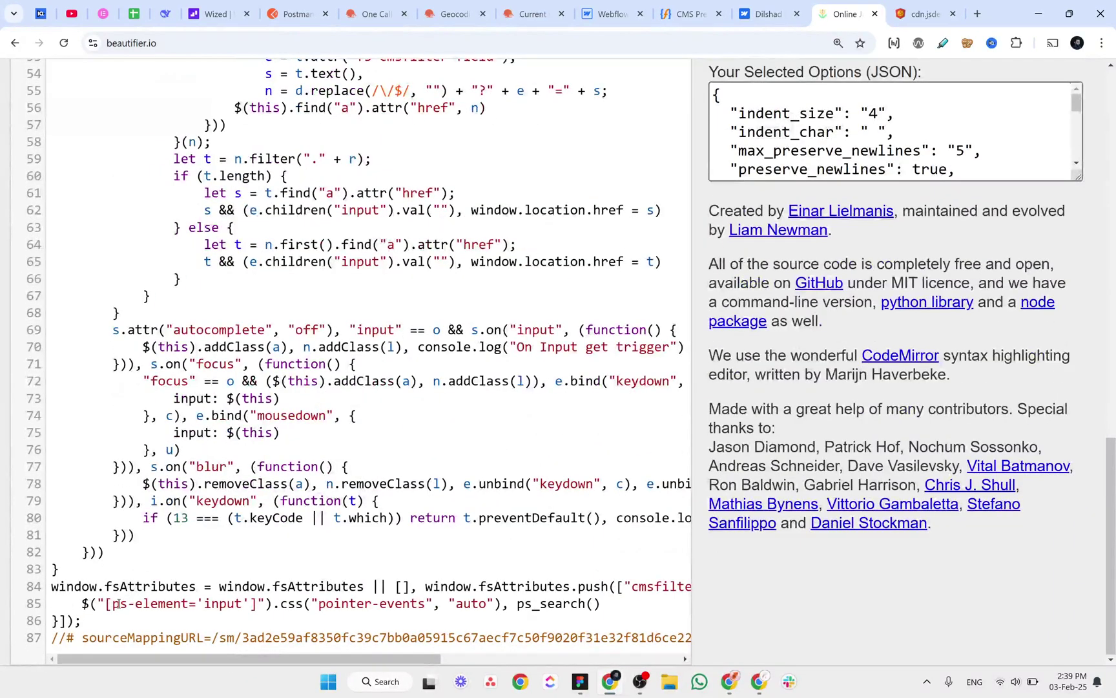
scroll(270, 425, "up", 8)
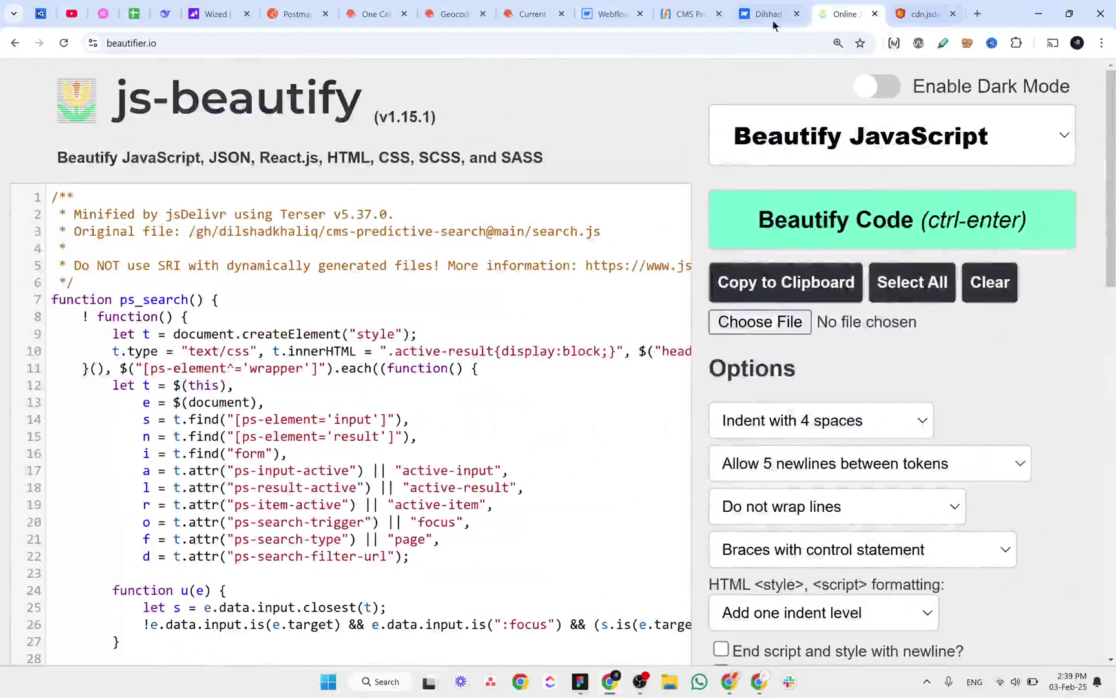
Return to the CMS predictive search demo page and read the "Setup the finsweet" instructions about filters and load attributes.
left_click(688, 18)
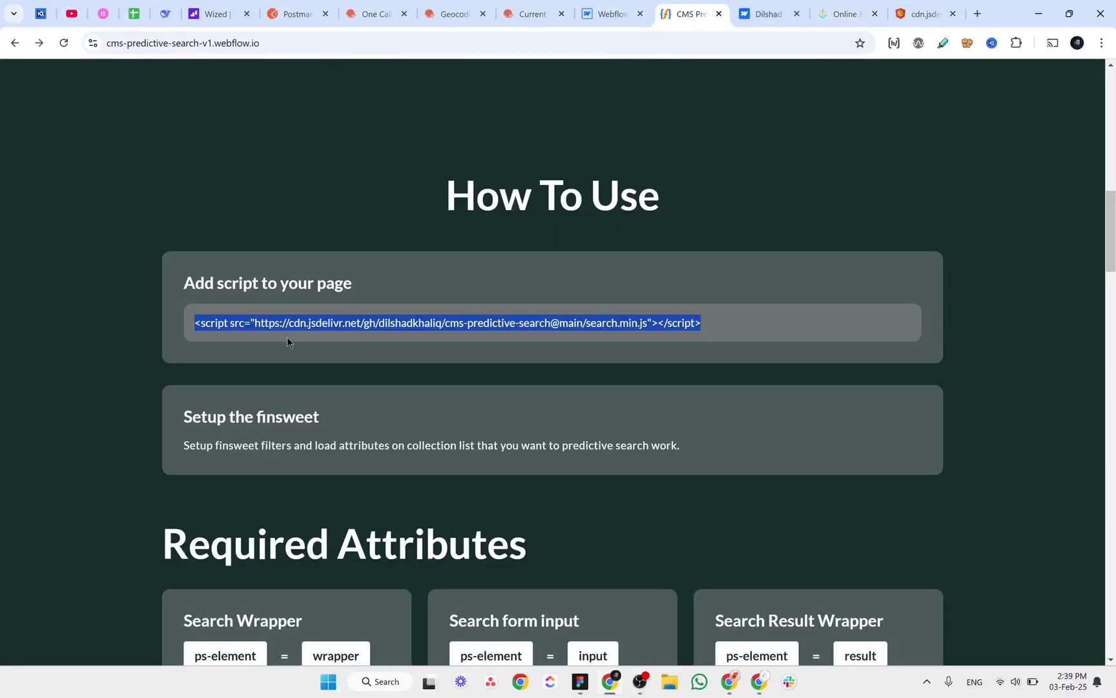
scroll(73, 328, "down", 3)
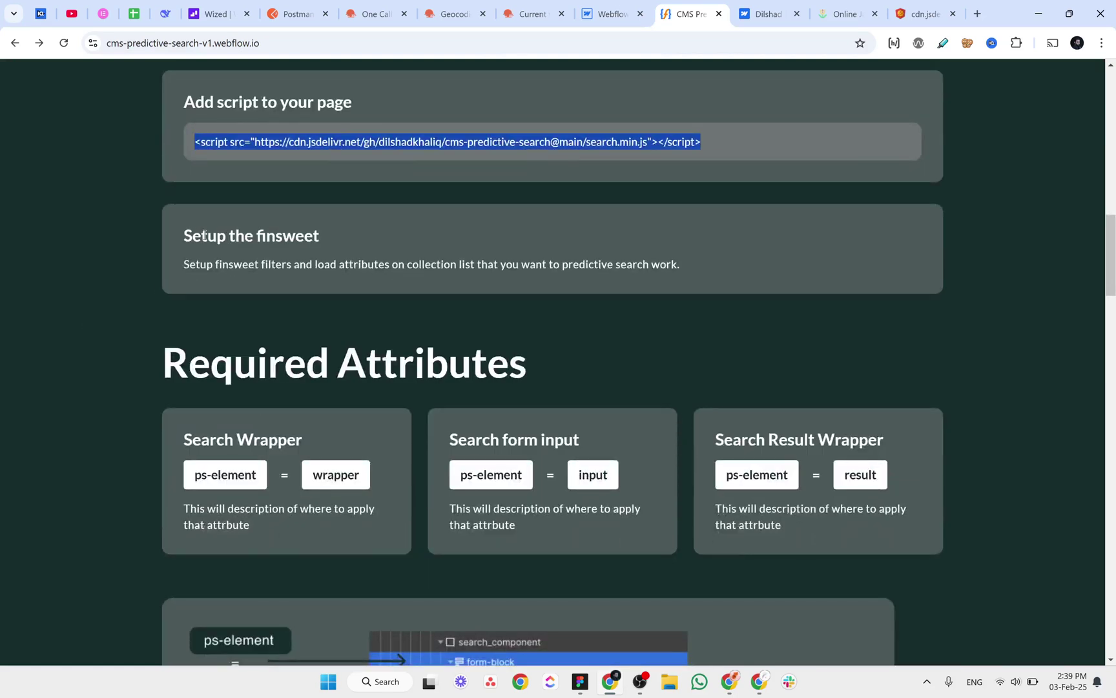
left_click_drag(185, 233, 695, 274)
left_click(333, 261)
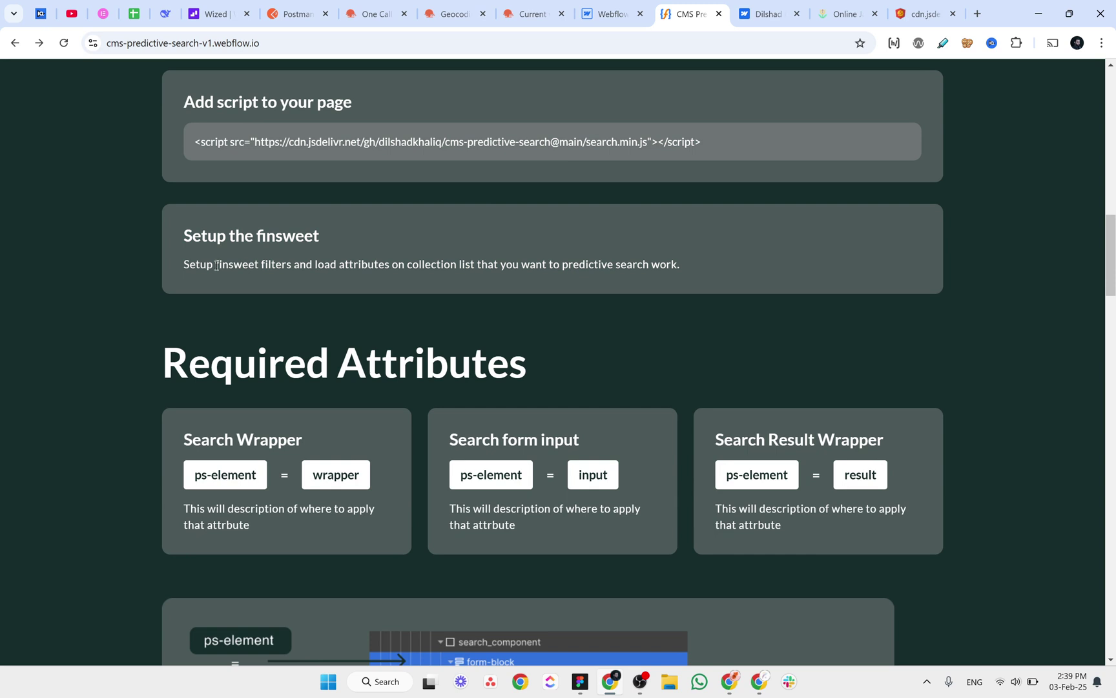
left_click_drag(216, 266, 386, 269)
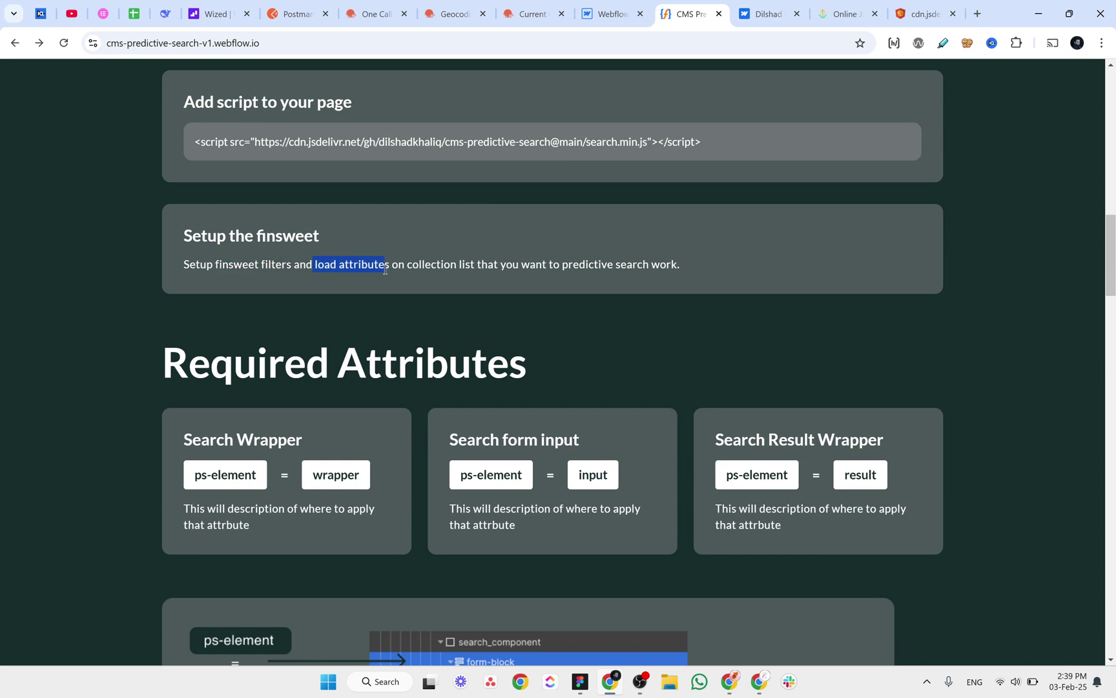
Load the finsweet.com/attributes page in a new browser tab.
left_click(977, 13)
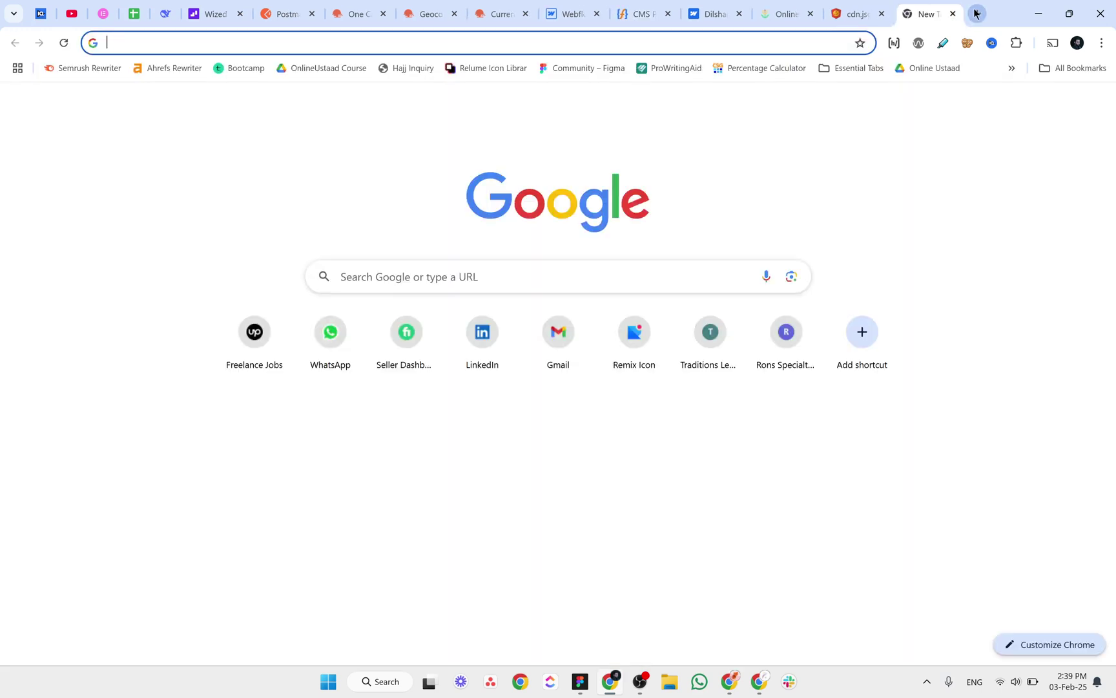
type("finsw")
key("BackSpace")
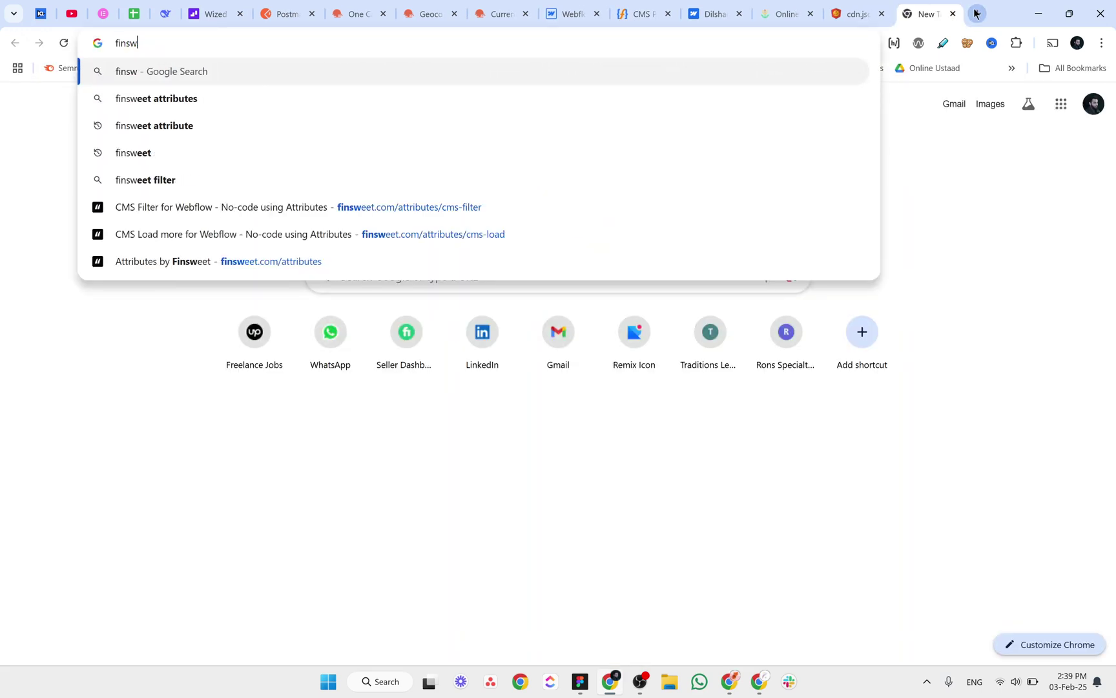
key("Down")
key("Down")
key("Down")
key("Down")
key("Down")
key("Down")
key("Down")
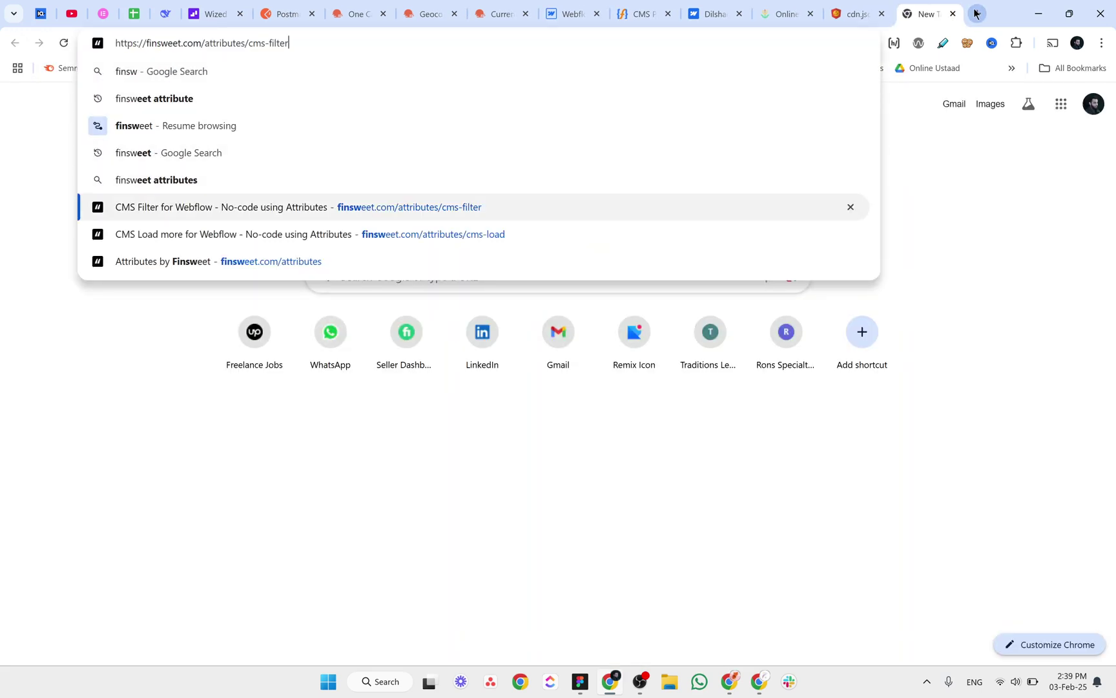
key("Return")
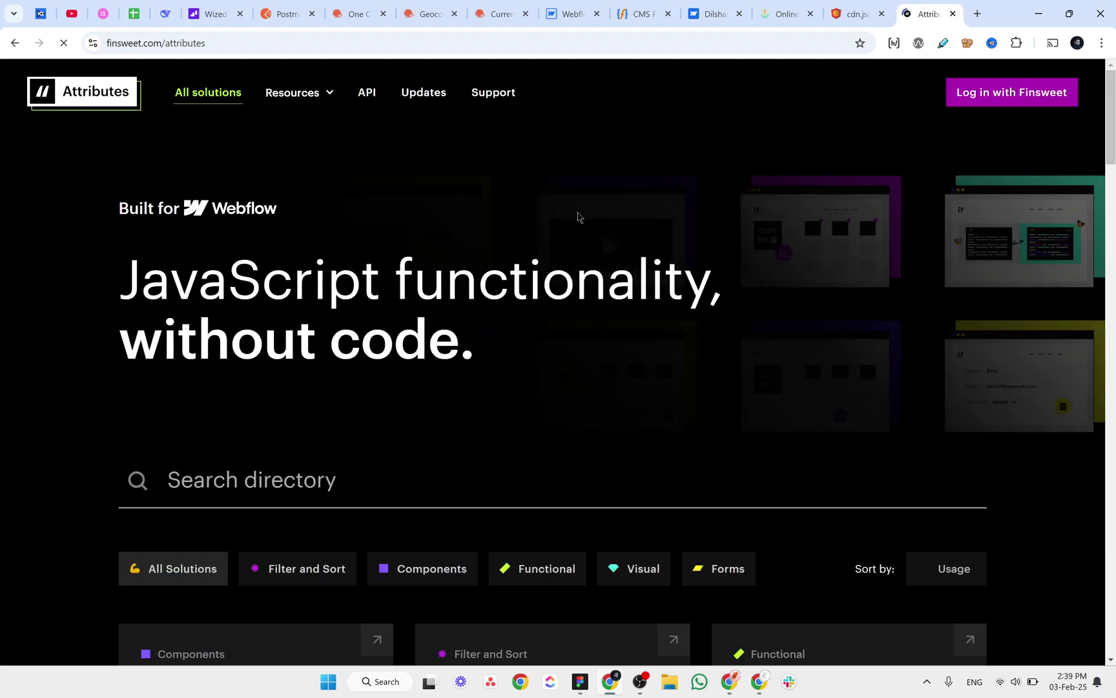
Open the CMS Filter and CMS Load solutions from the Finsweet directory in separate background tabs.
scroll(584, 218, "down", 4)
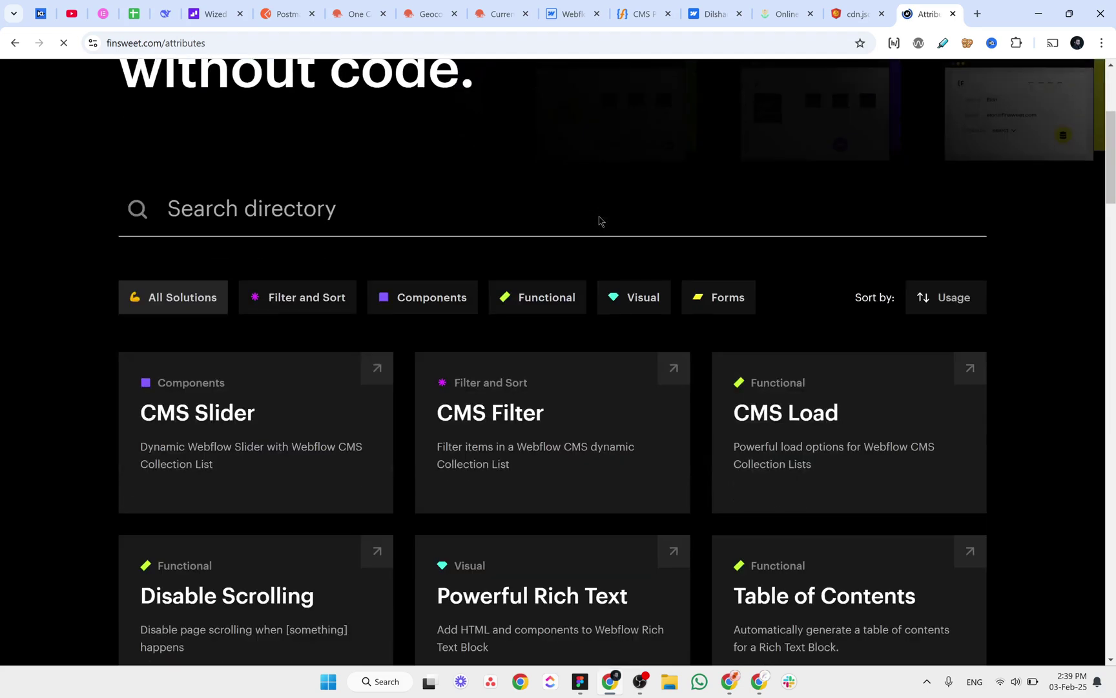
middle_click(547, 420)
middle_click(823, 429)
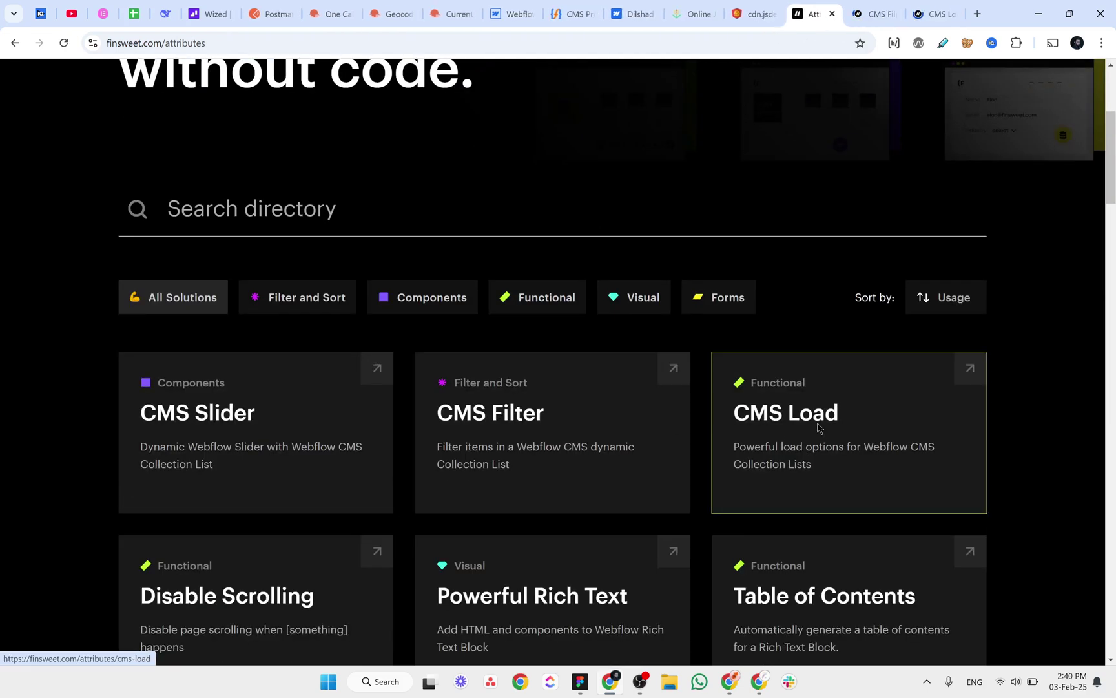
Copy the CMS Filter script from Step #1 of the CMS Filter page.
left_click(879, 13)
scroll(107, 311, "down", 5)
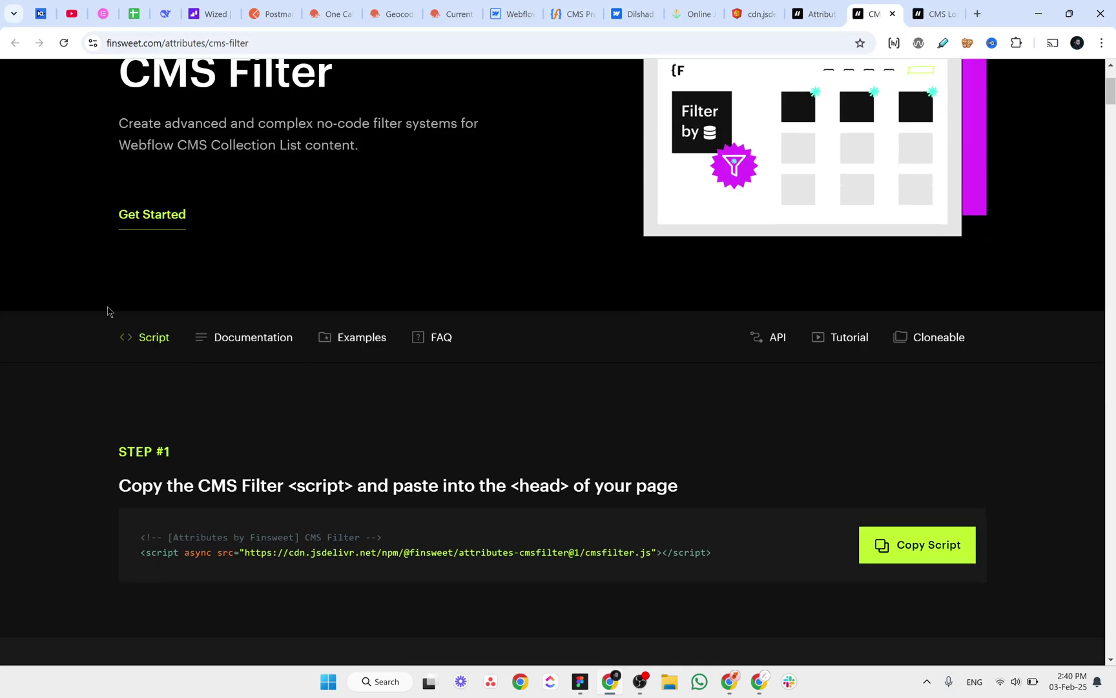
left_click(918, 364)
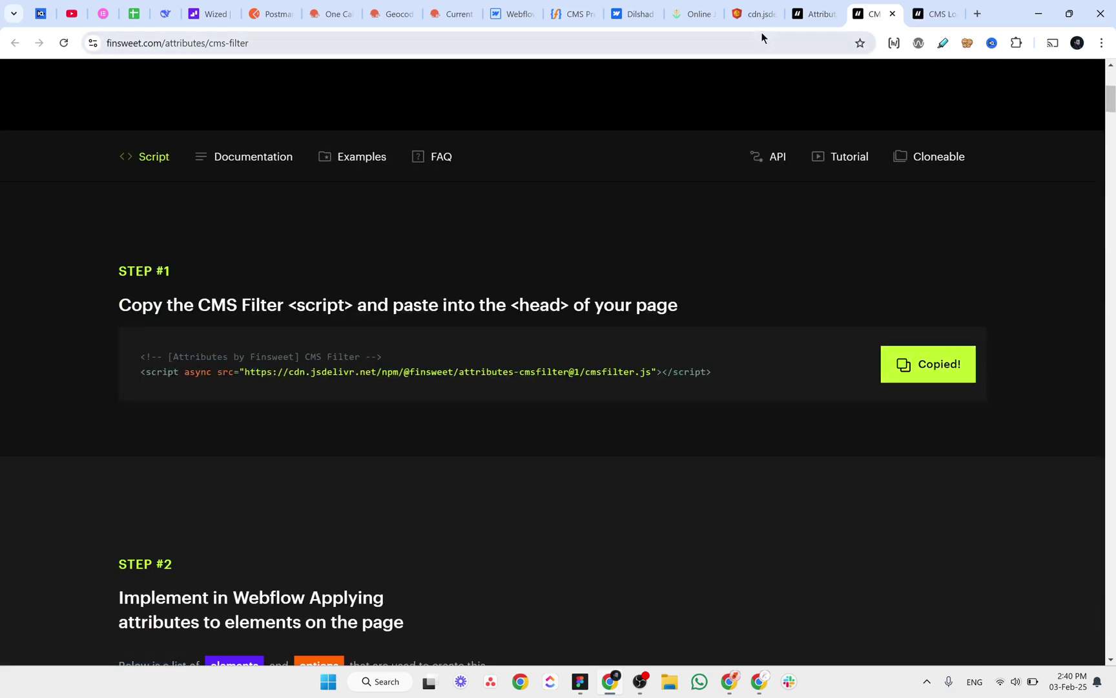
Reorder the browser tabs so the CMS Filter and CMS Load pages sit directly after the Webflow project.
left_click_drag(854, 18, 678, 14)
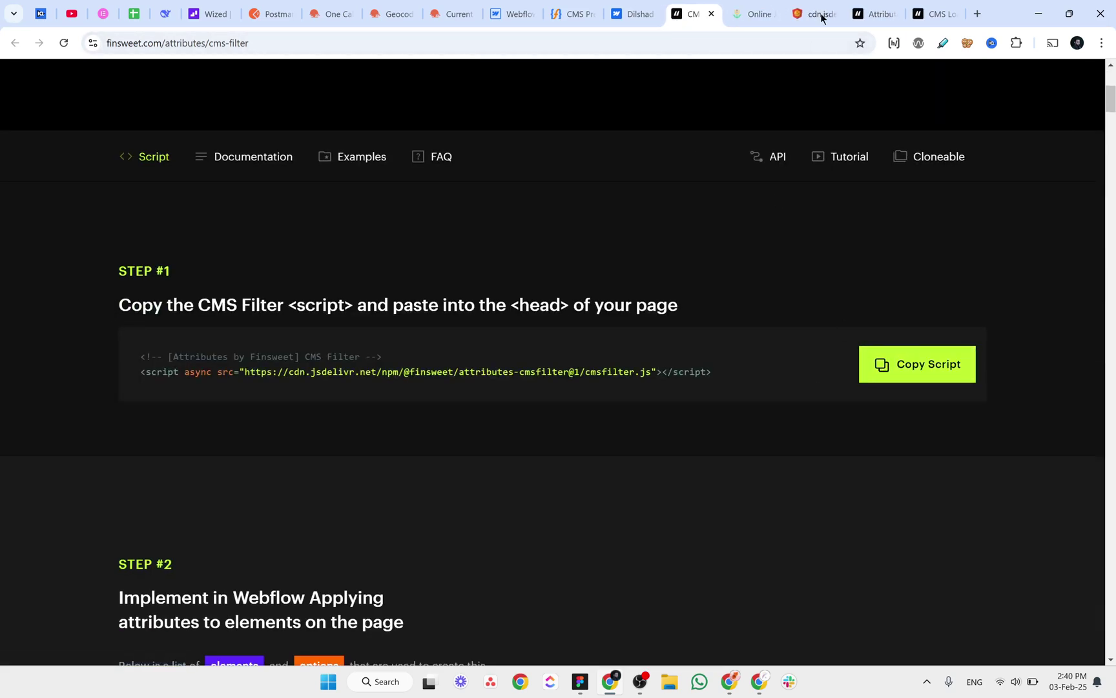
left_click_drag(930, 15, 548, 18)
left_click(630, 14)
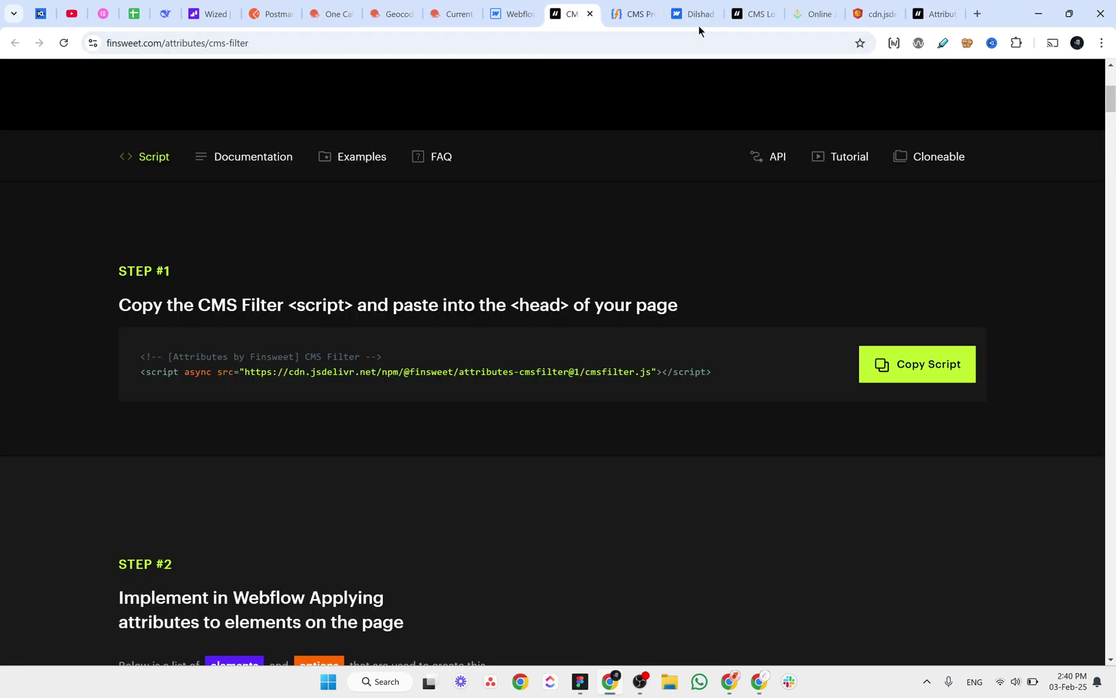
left_click(737, 16)
left_click_drag(704, 18, 556, 19)
Switch to the Webflow project and paste the CMS Filter script into the Home page's custom code inside the head tag.
left_click(512, 13)
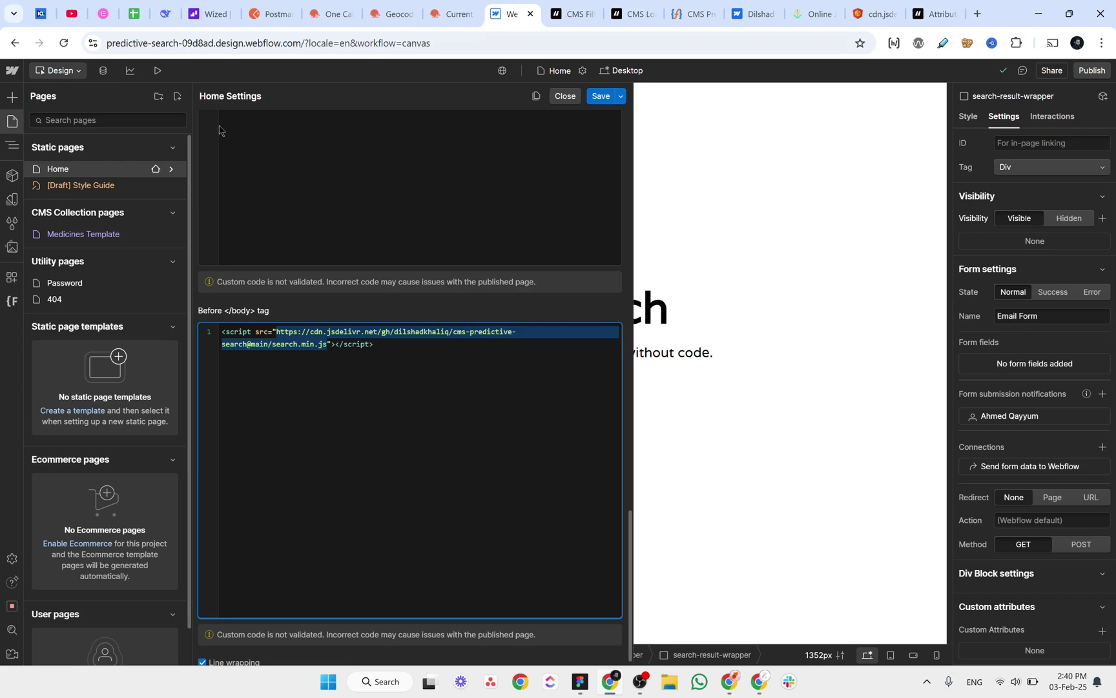
left_click(172, 169)
left_click(704, 324)
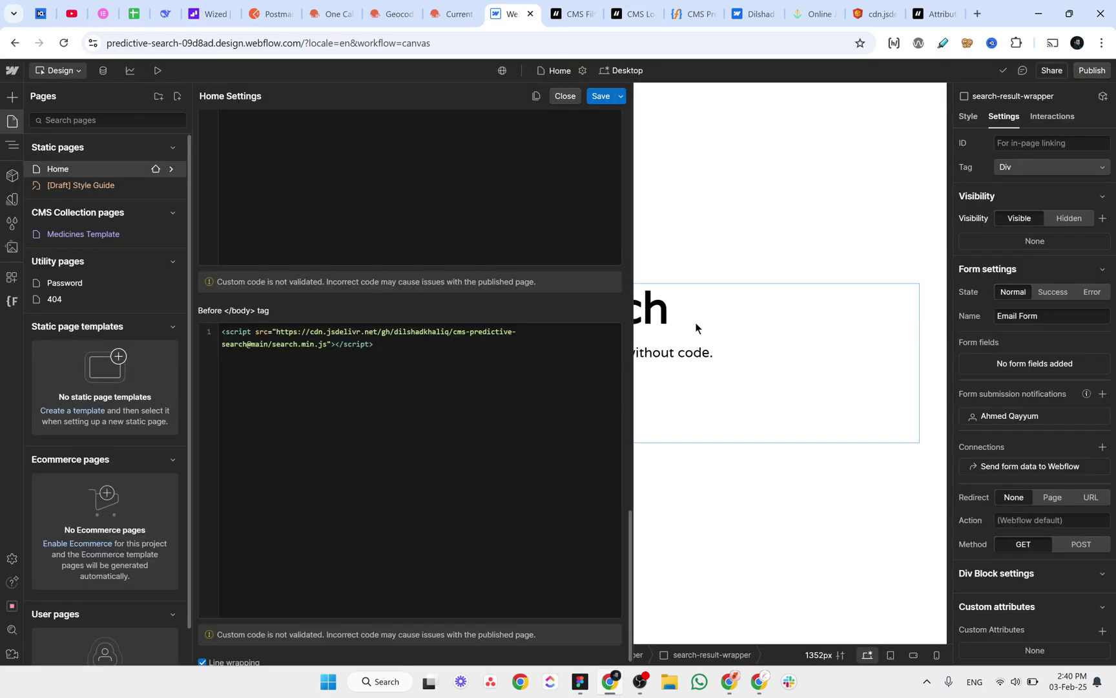
scroll(449, 336, "up", 5)
left_click(416, 328)
key("ctrl+v")
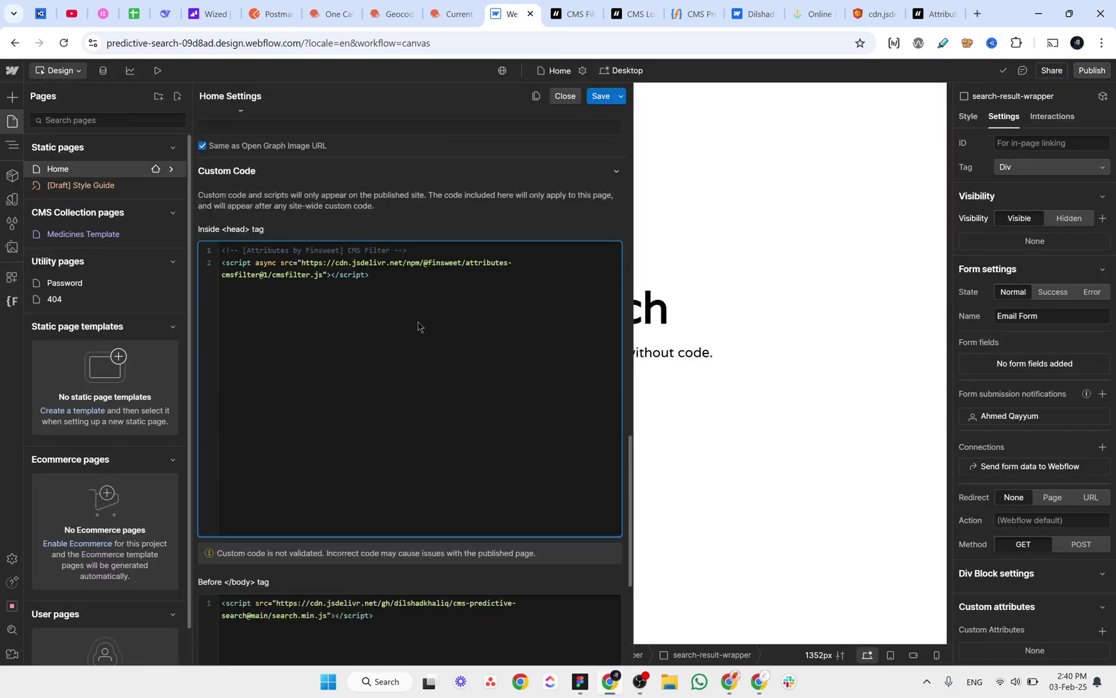
Copy the CMS Load script from Step #1 of the Finsweet CMS Load page.
left_click(572, 13)
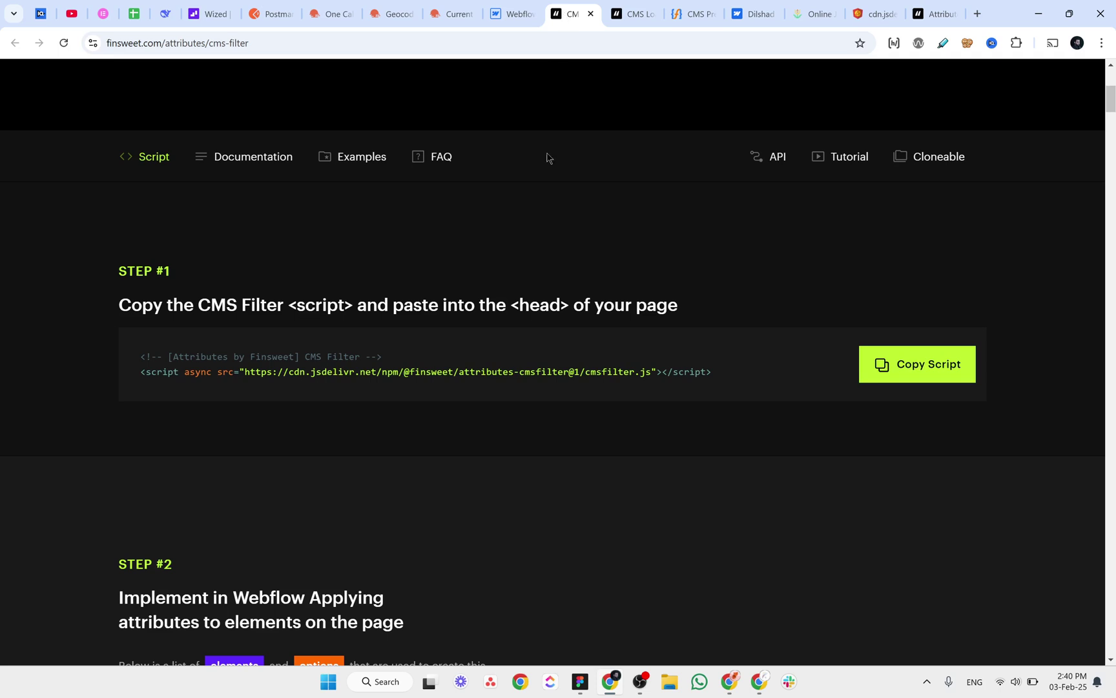
scroll(693, 326, "down", 4)
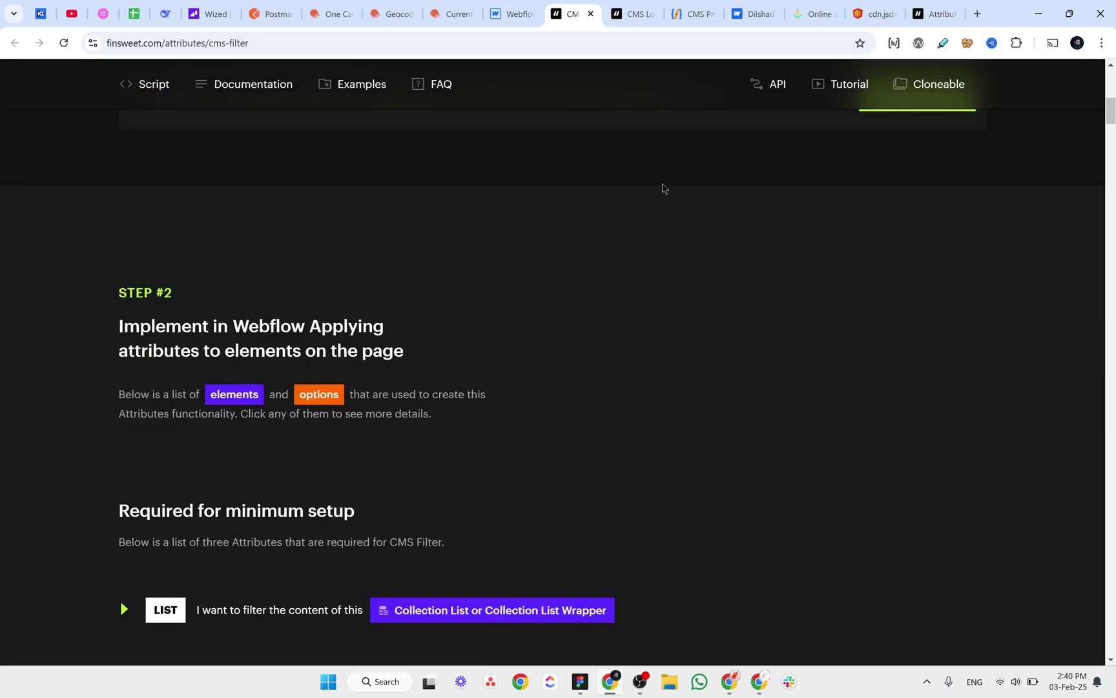
left_click(640, 13)
scroll(815, 337, "down", 4)
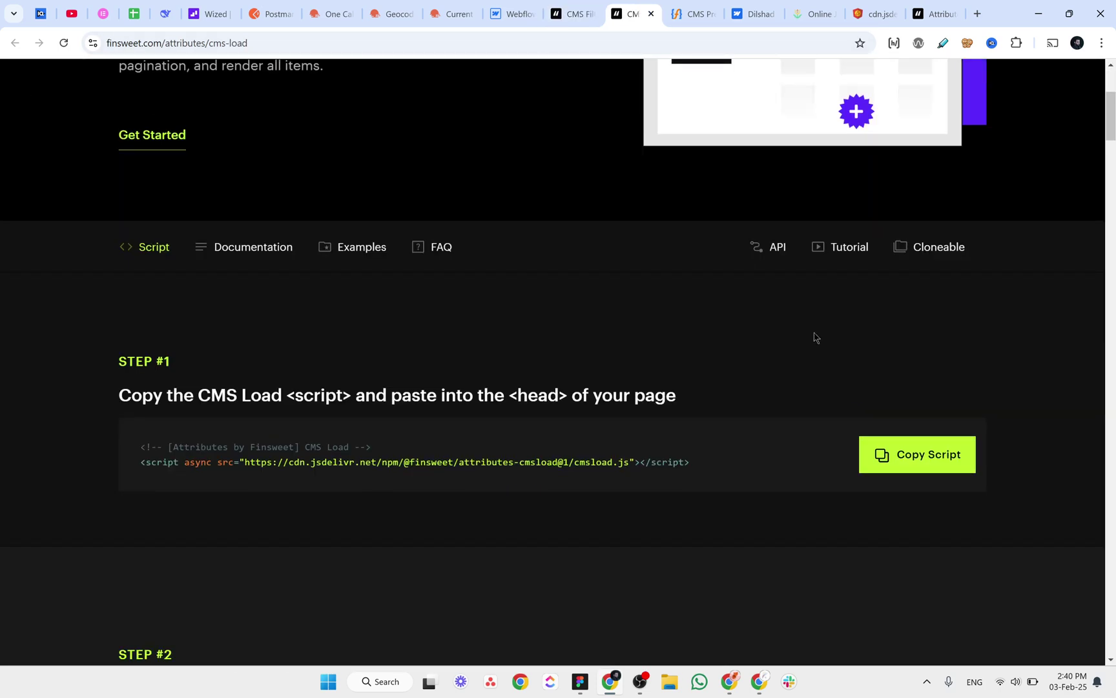
left_click(886, 442)
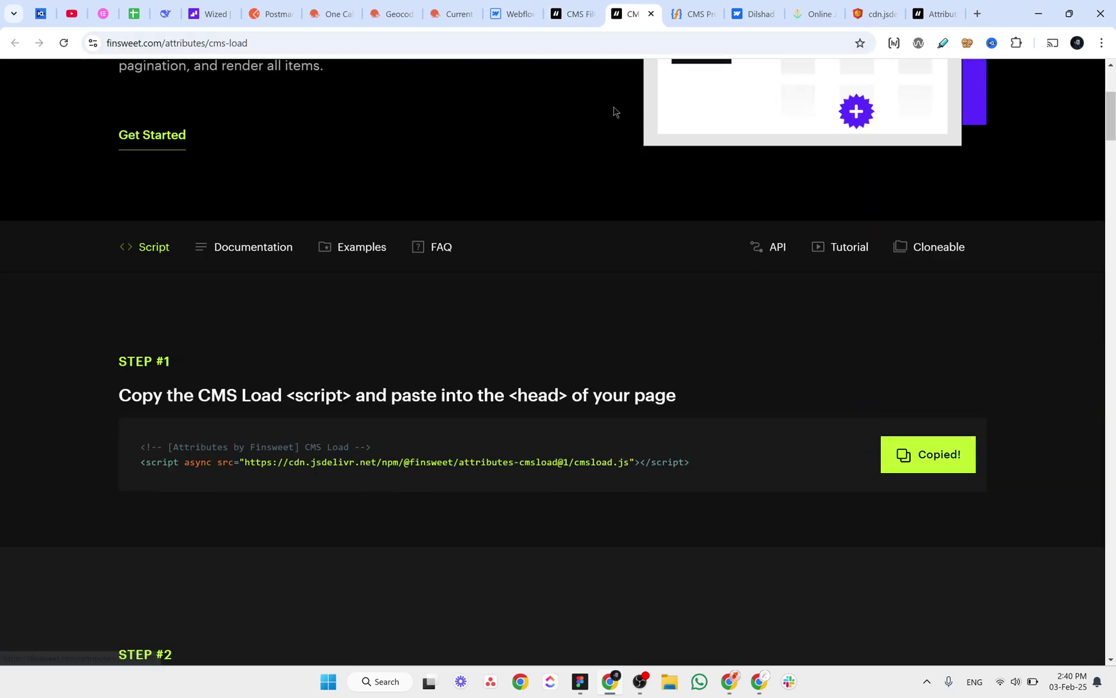
Paste the CMS Load script below the CMS Filter script in the Home page's head code, then save and close the page settings.
left_click(511, 14)
key("ctrl+v")
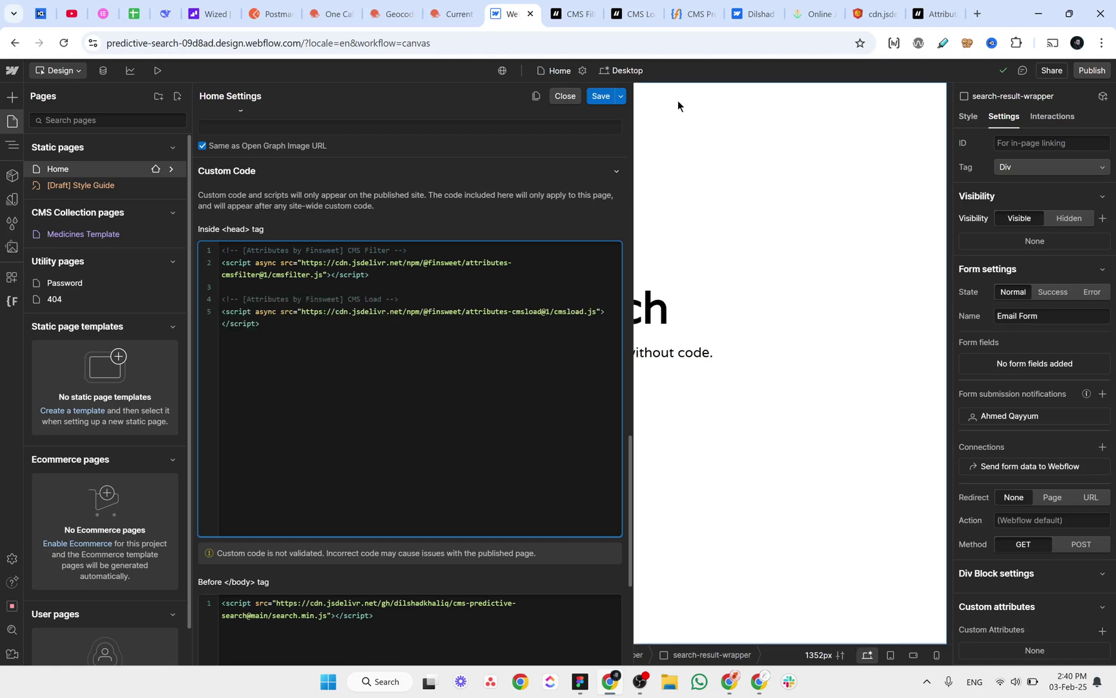
left_click(600, 96)
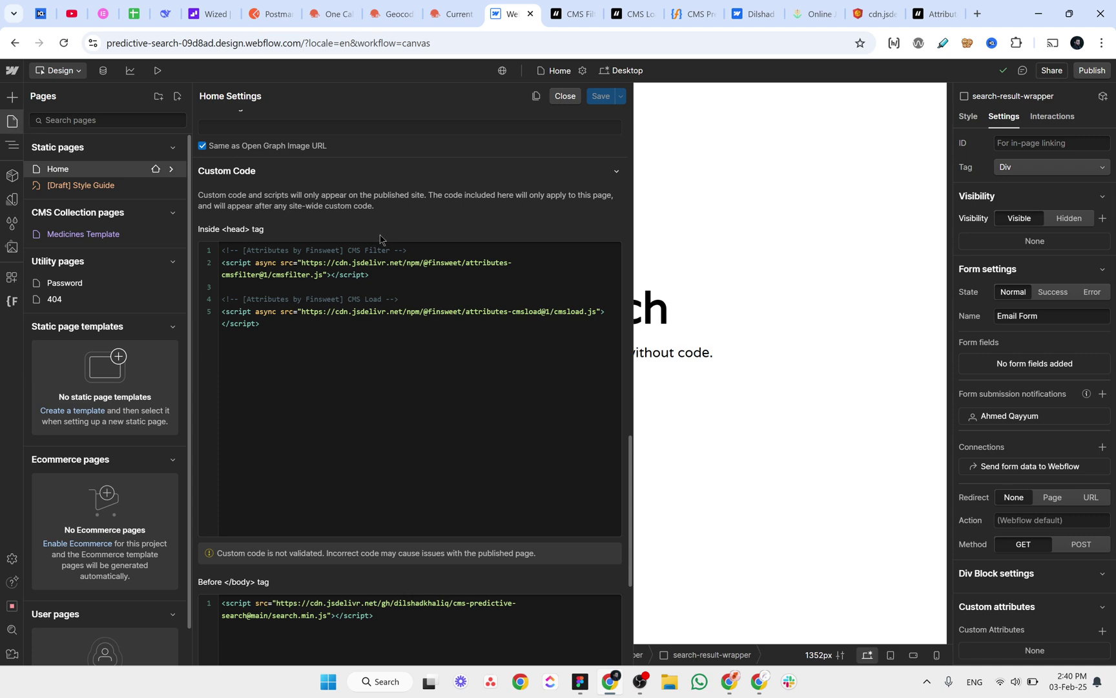
left_click(565, 95)
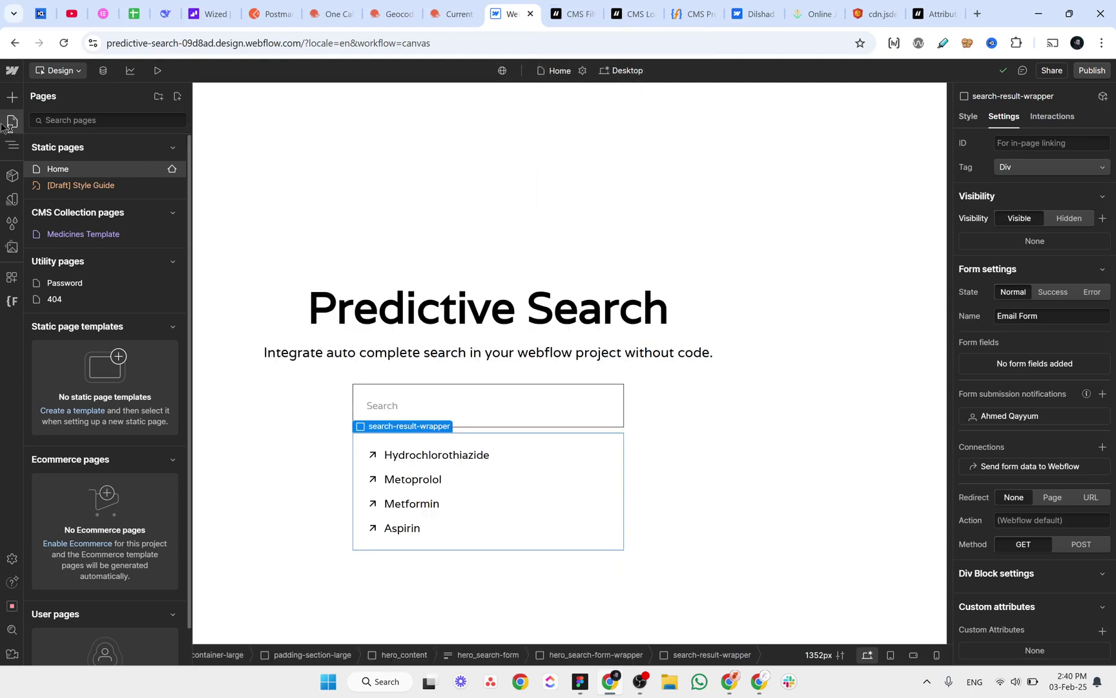
Expand the LIST entry in the CMS Filter documentation and copy its attribute name fs-cmsfilter-element.
left_click(568, 16)
scroll(201, 254, "down", 5)
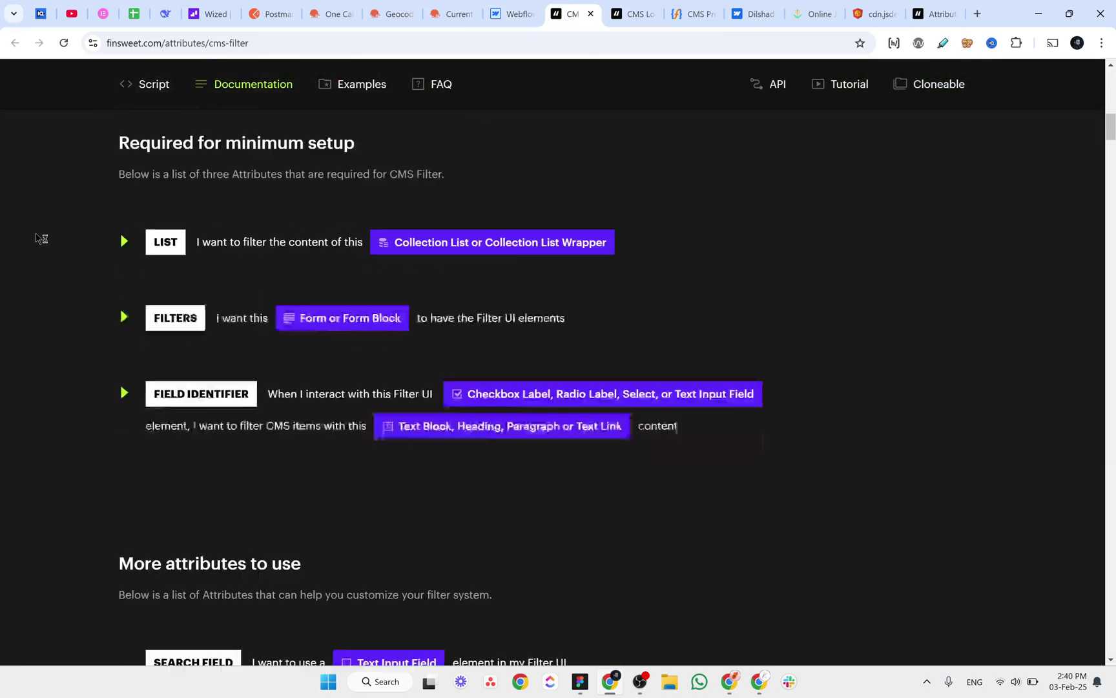
left_click(132, 165)
scroll(140, 232, "down", 1)
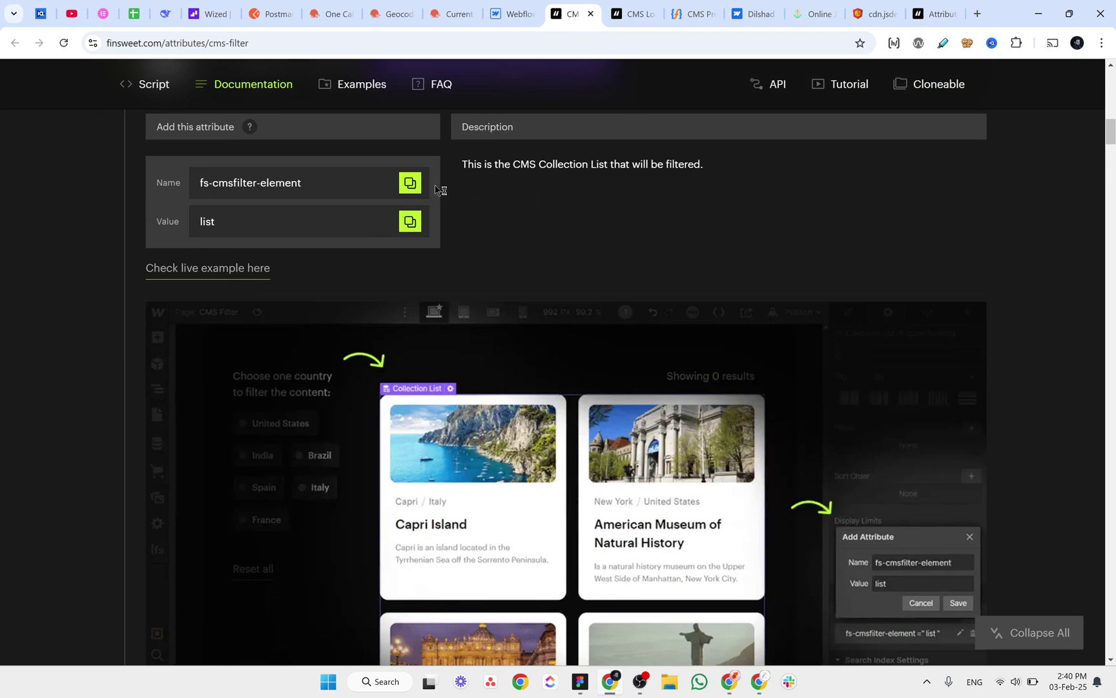
left_click(410, 183)
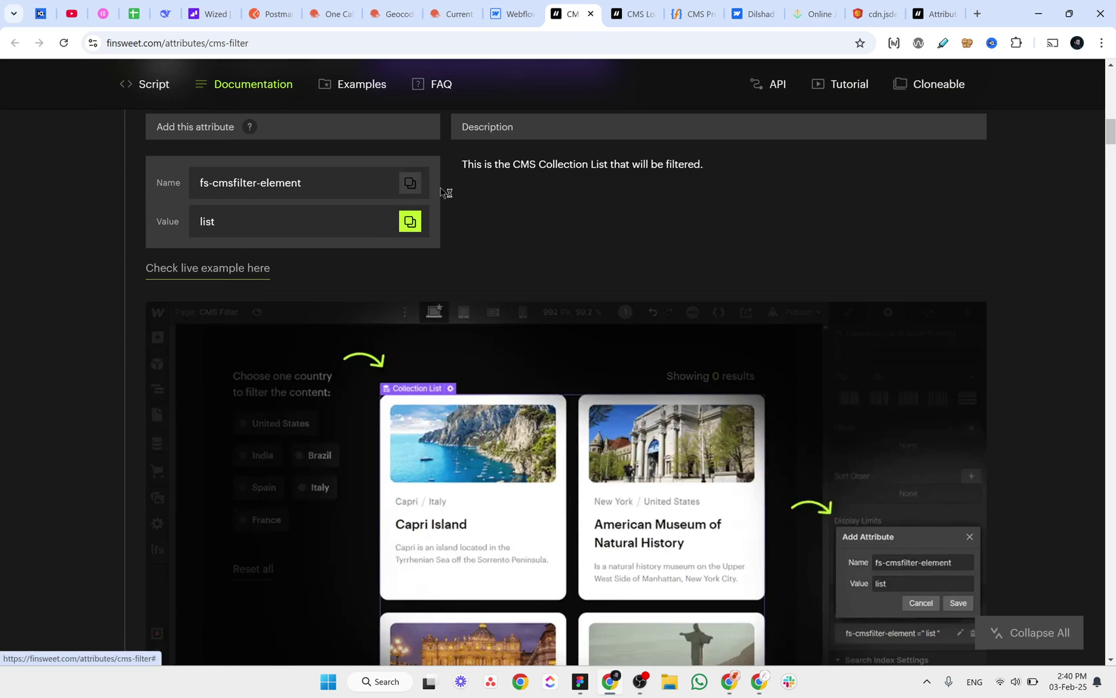
left_click(512, 17)
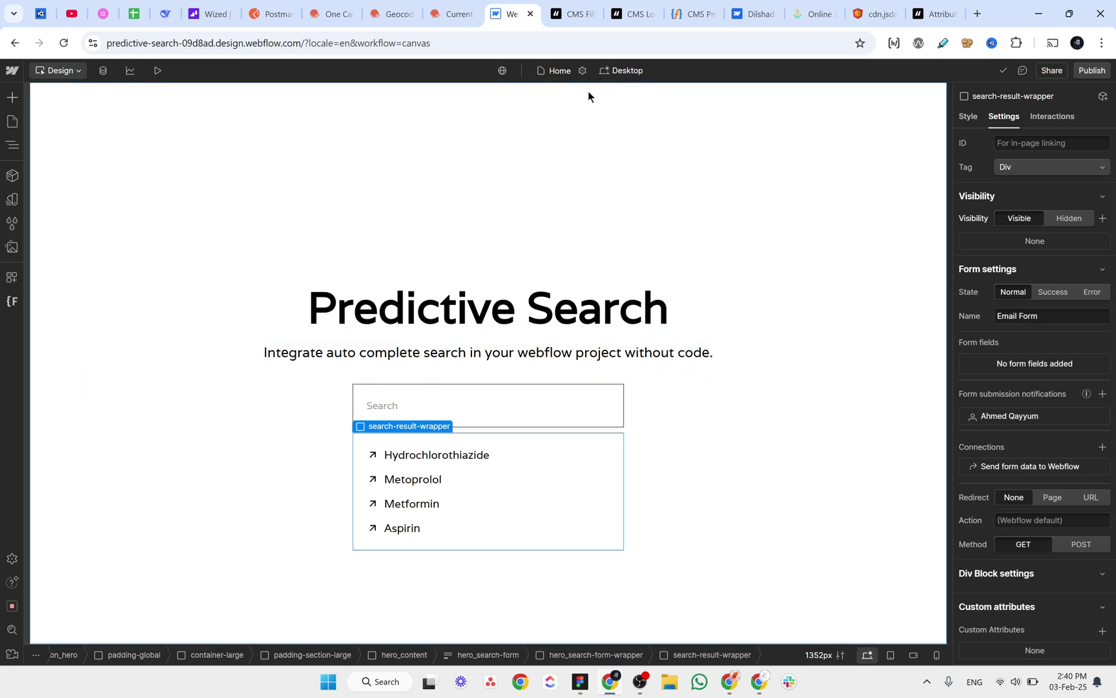
left_click(574, 14)
Add the custom attribute fs-cmsfilter-element with value list to cms-list inside the Webflow search-result-wrapper.
left_click(511, 15)
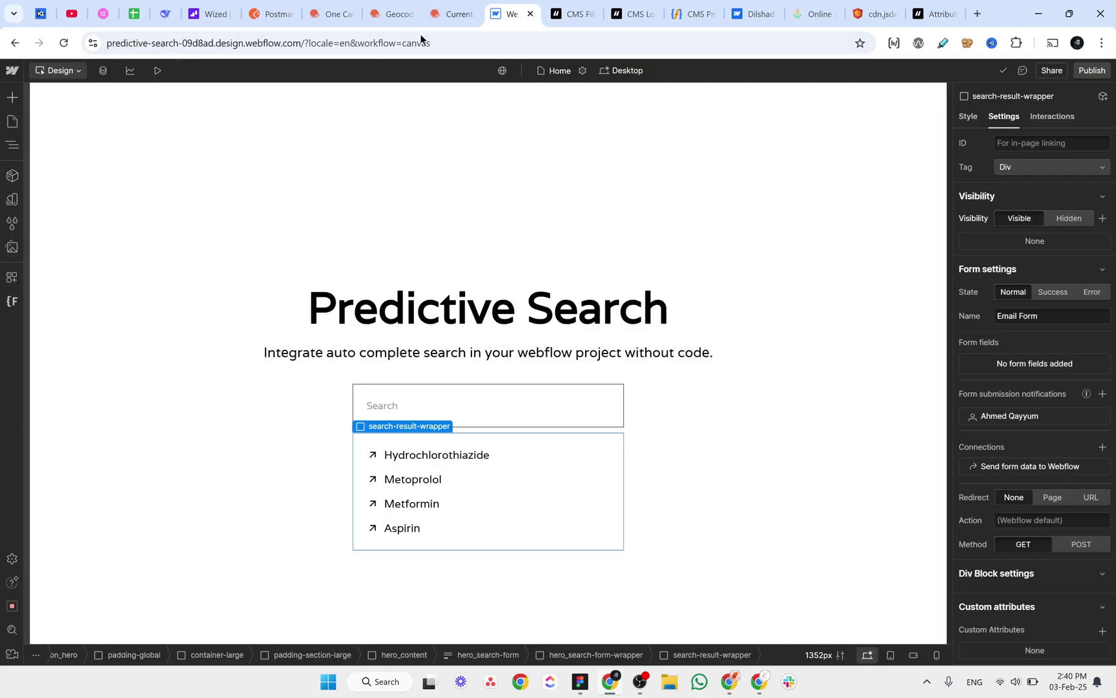
left_click(12, 145)
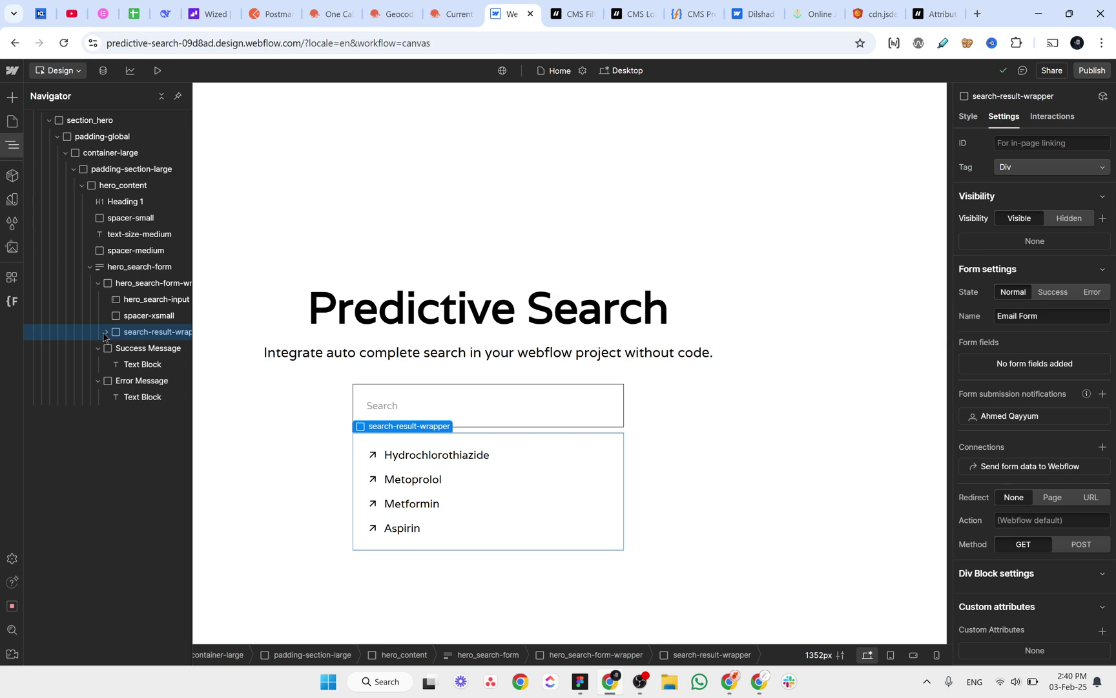
left_click(107, 331)
left_click(148, 364)
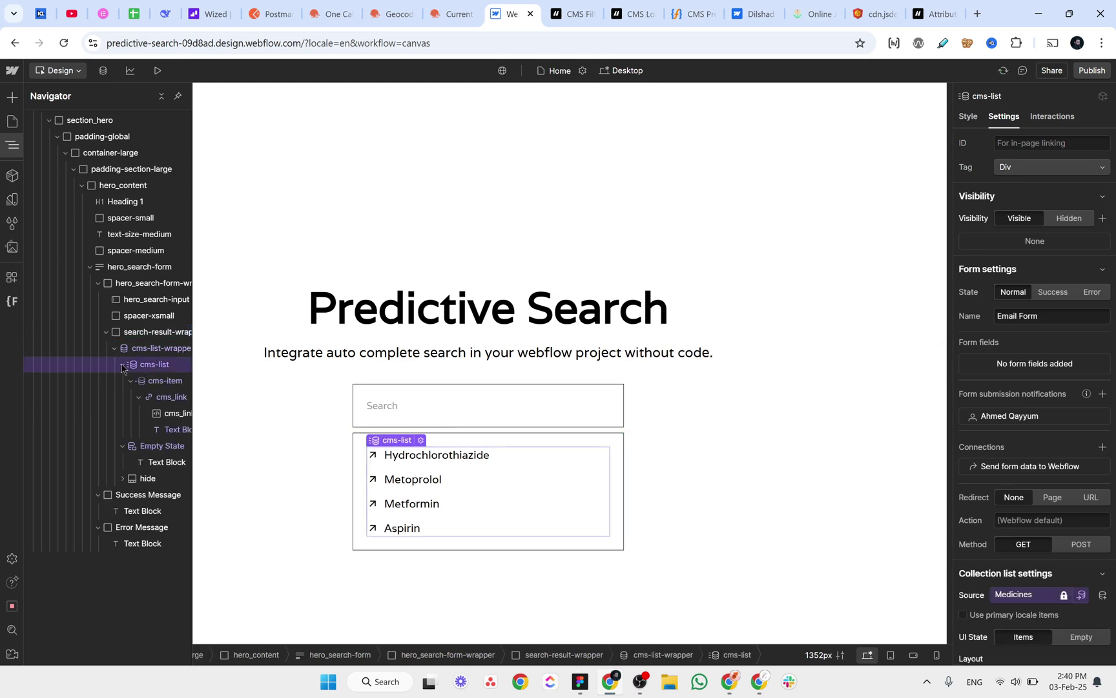
left_click(123, 364)
scroll(1106, 488, "down", 5)
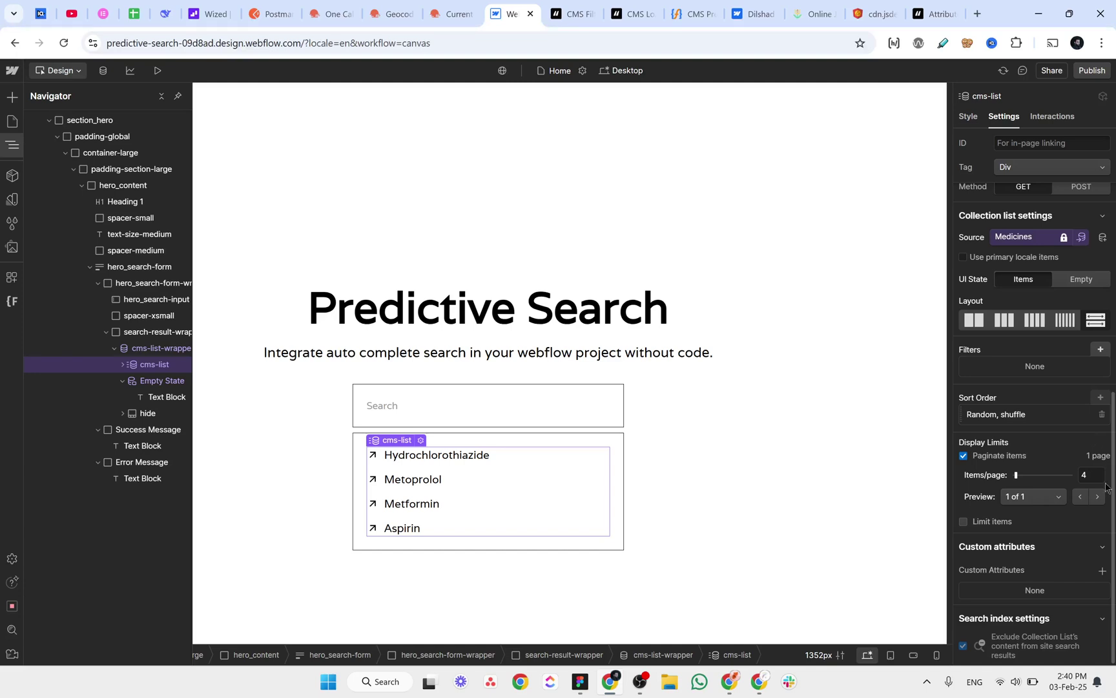
left_click(1102, 570)
key("ctrl+v")
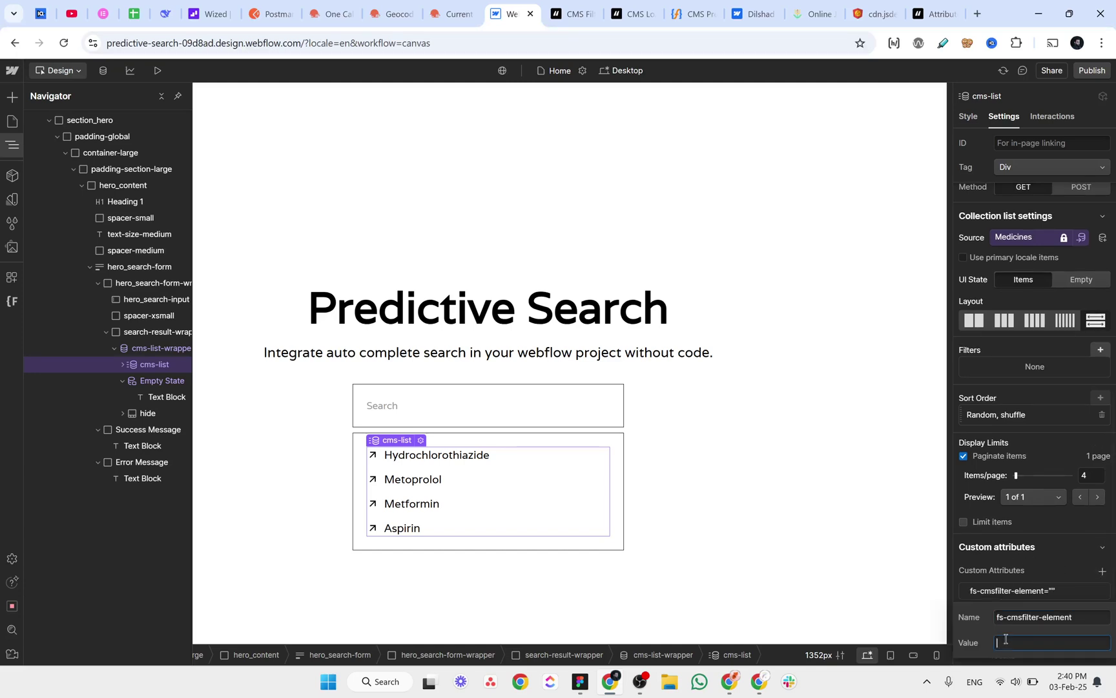
type("lit")
type("st")
key("Return")
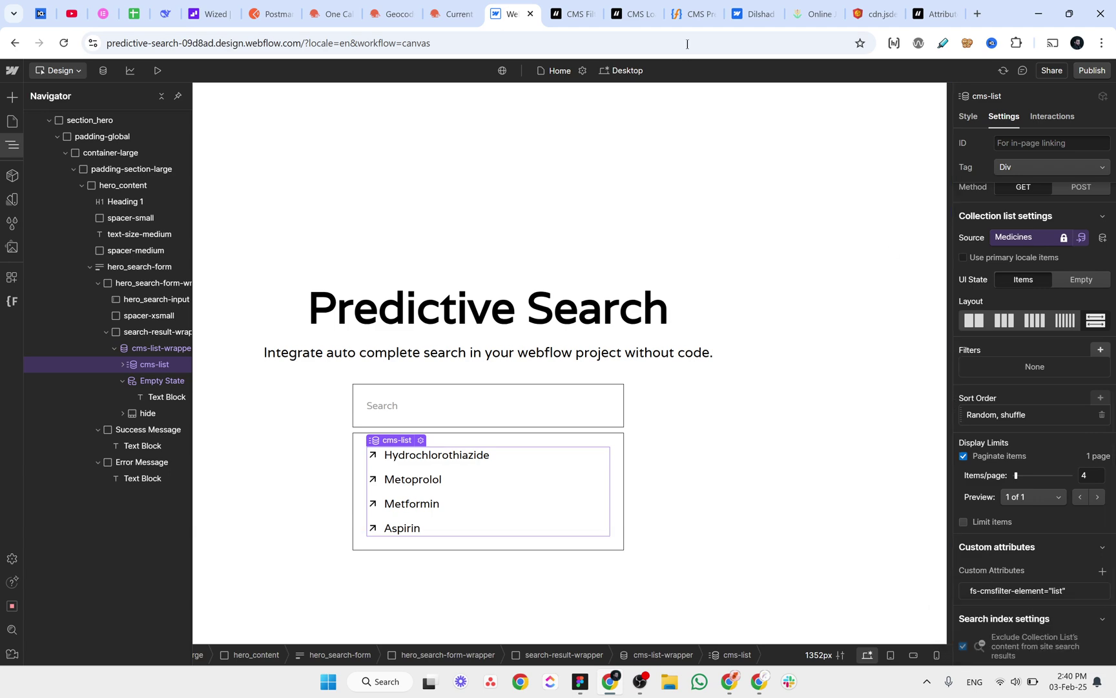
Expand the FILTERS entry in the CMS Filter documentation and copy its attribute name fs-cmsfilter-element.
left_click(572, 13)
scroll(321, 292, "down", 8)
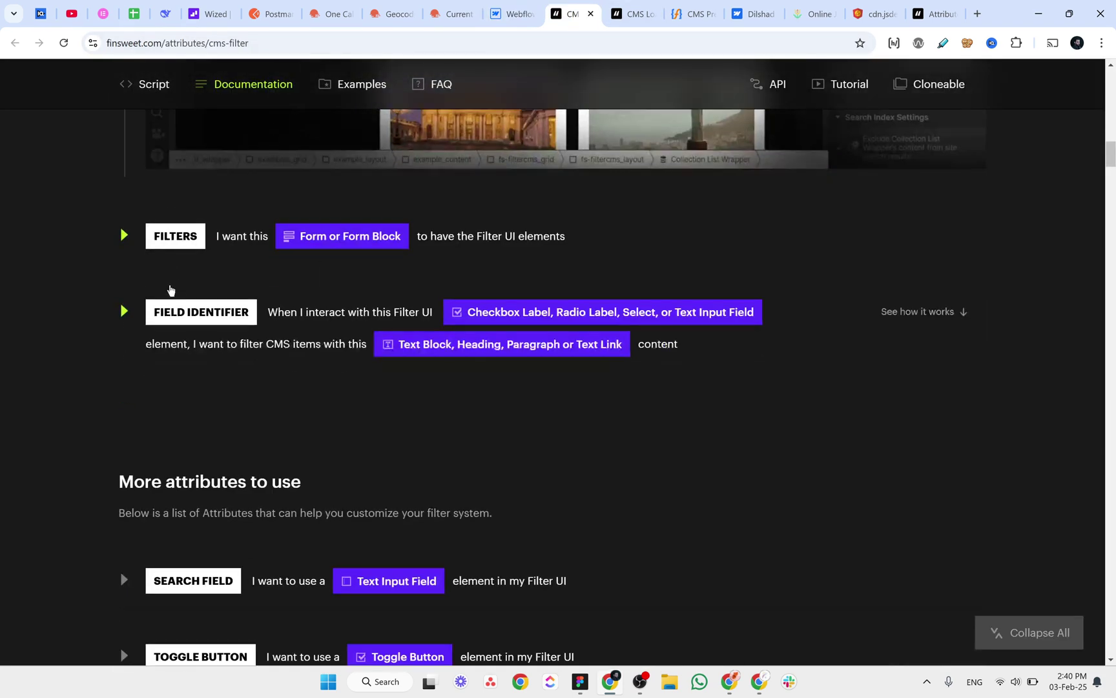
left_click(130, 240)
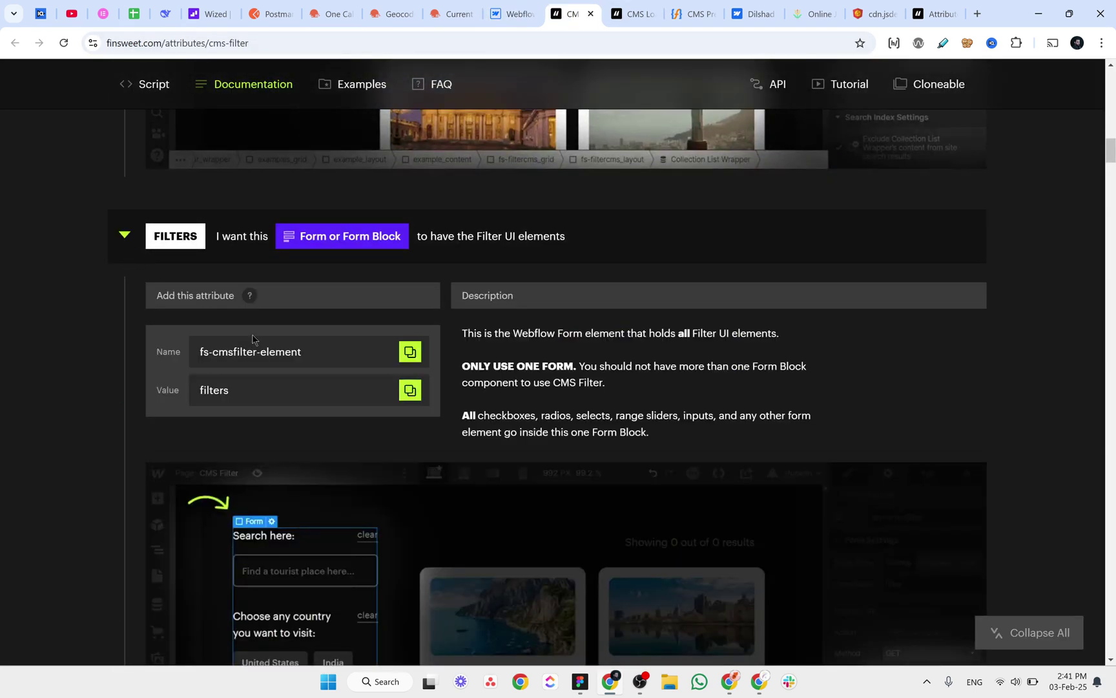
left_click(411, 352)
Add the custom attribute fs-cmsfilter-element with value filters to hero_search-form-wrapper in Webflow, checking the value against the CMS Filter documentation.
left_click(510, 14)
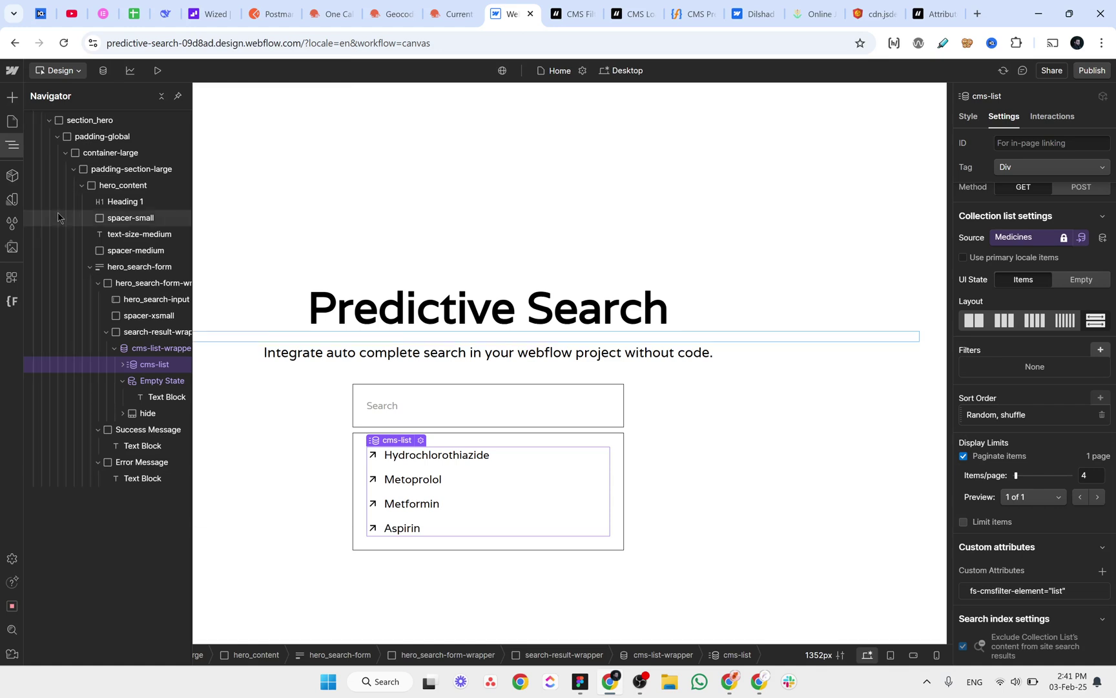
left_click(98, 283)
left_click(121, 281)
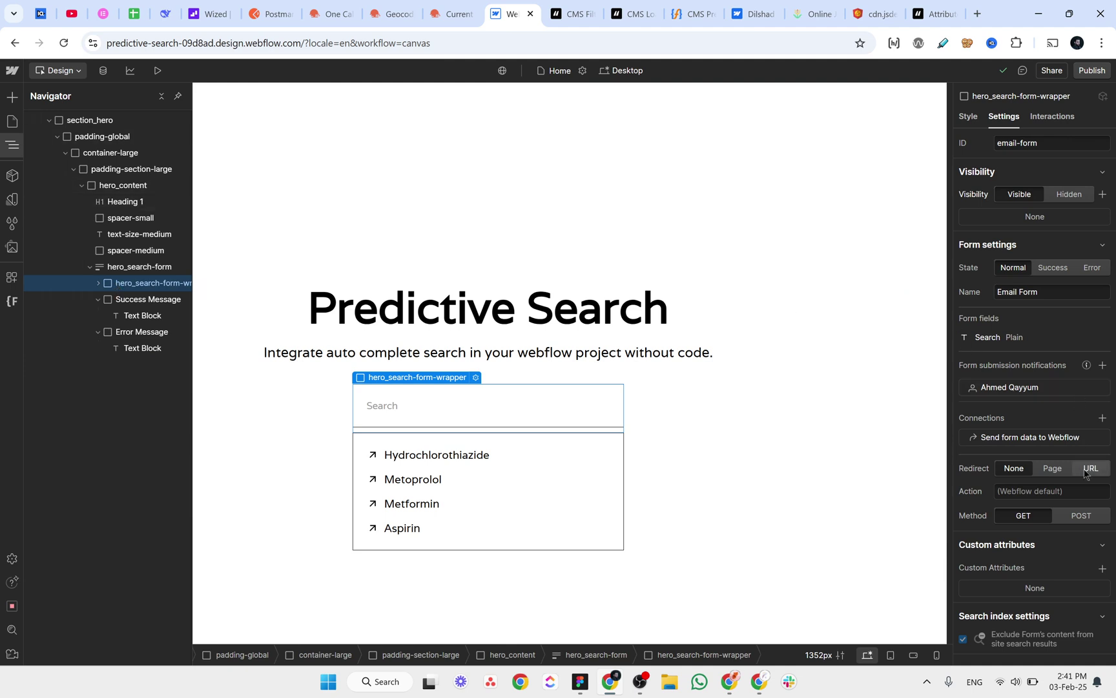
left_click(1103, 568)
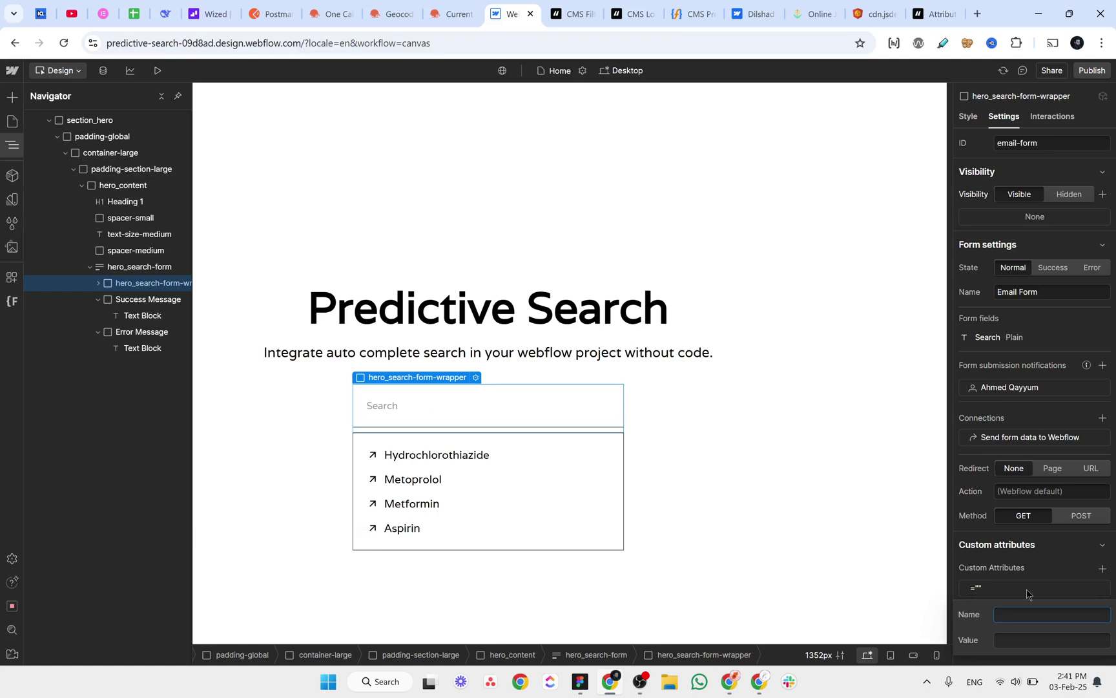
key("ctrl+v")
left_click(1020, 641)
type("filtesr")
left_click(575, 15)
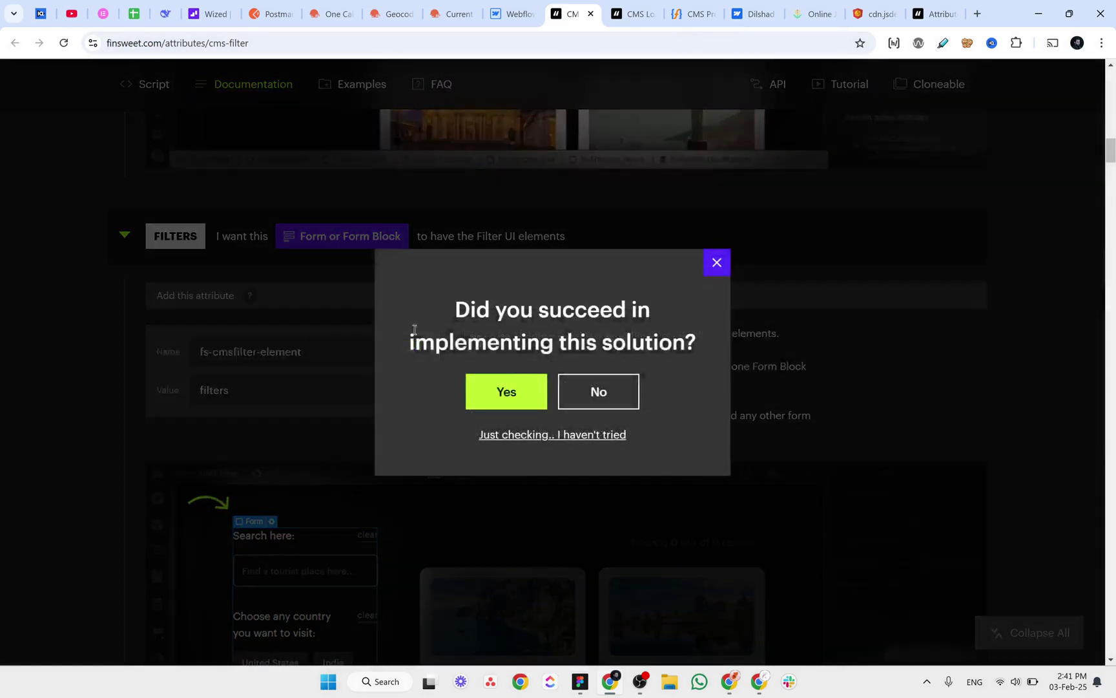
left_click(717, 262)
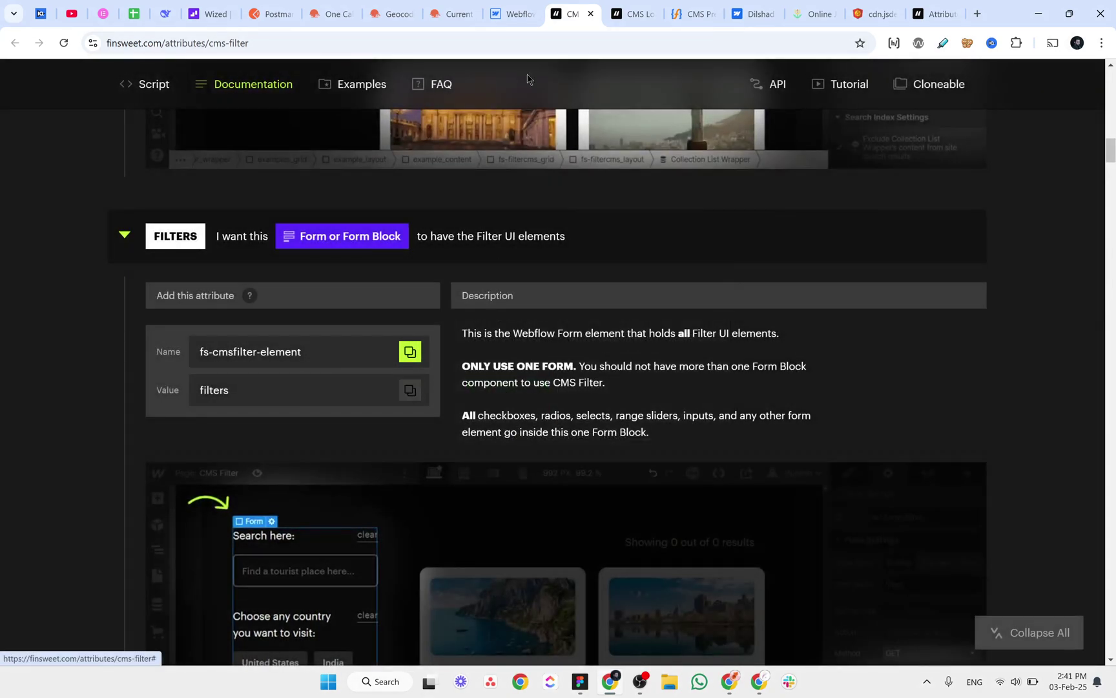
left_click(502, 12)
left_click(1030, 640)
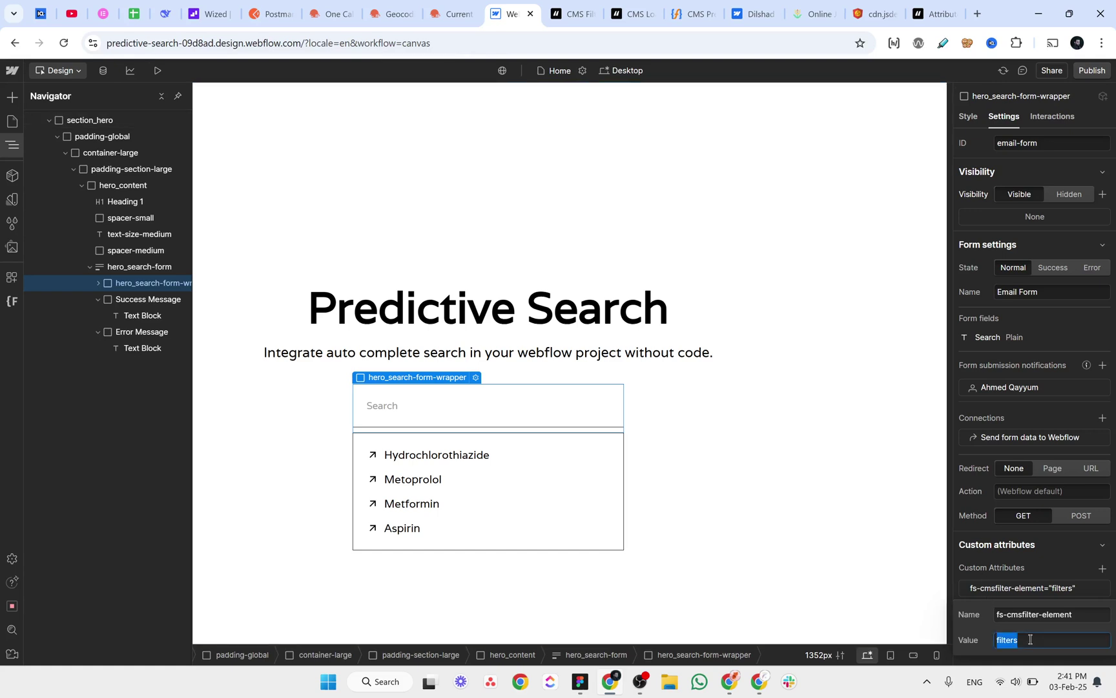
left_click(1035, 645)
key("Return")
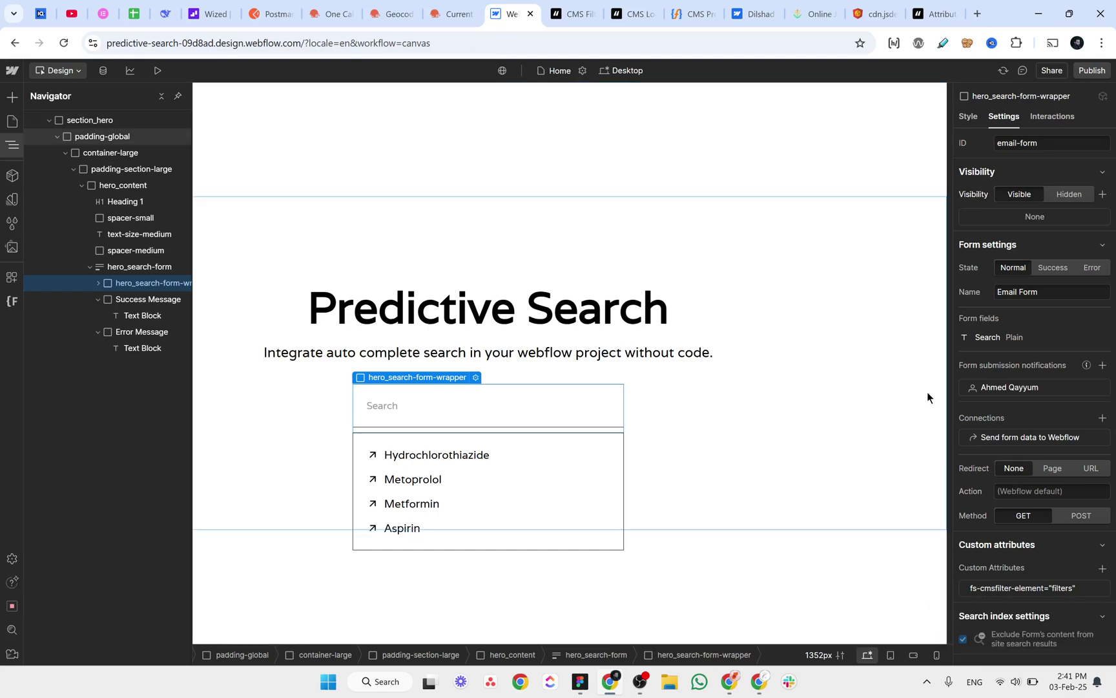
Expand the FIELD IDENTIFIER entry in the CMS Filter documentation and copy its attribute name fs-cmsfilter-field.
left_click(570, 13)
scroll(163, 305, "down", 7)
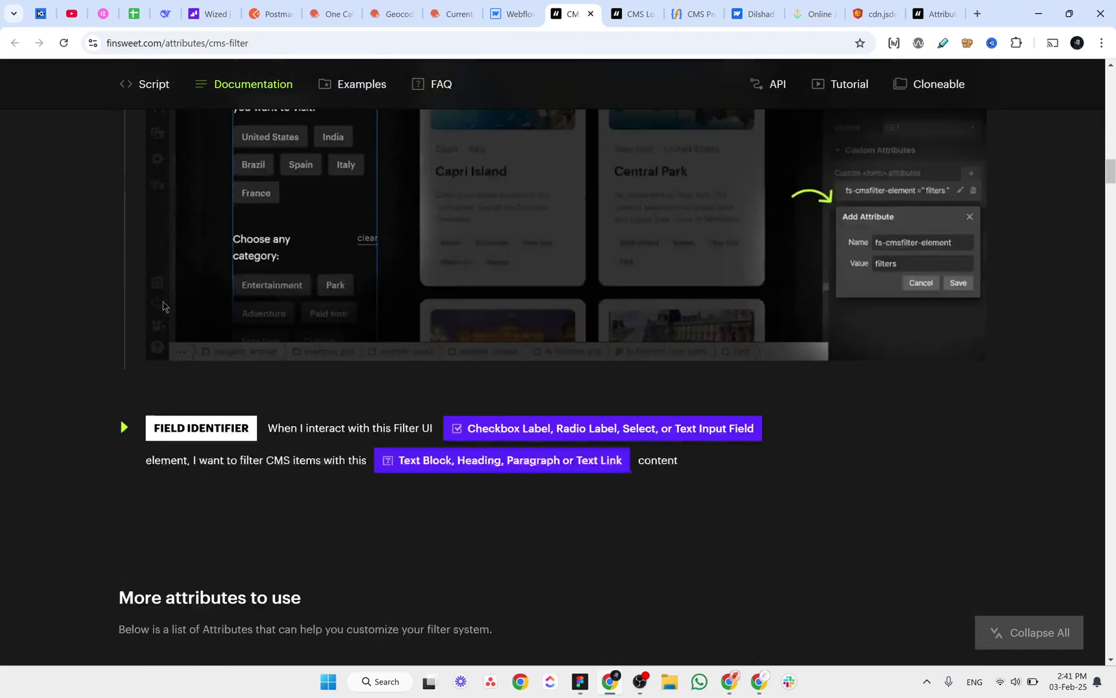
left_click(123, 315)
scroll(398, 304, "down", 3)
left_click(409, 288)
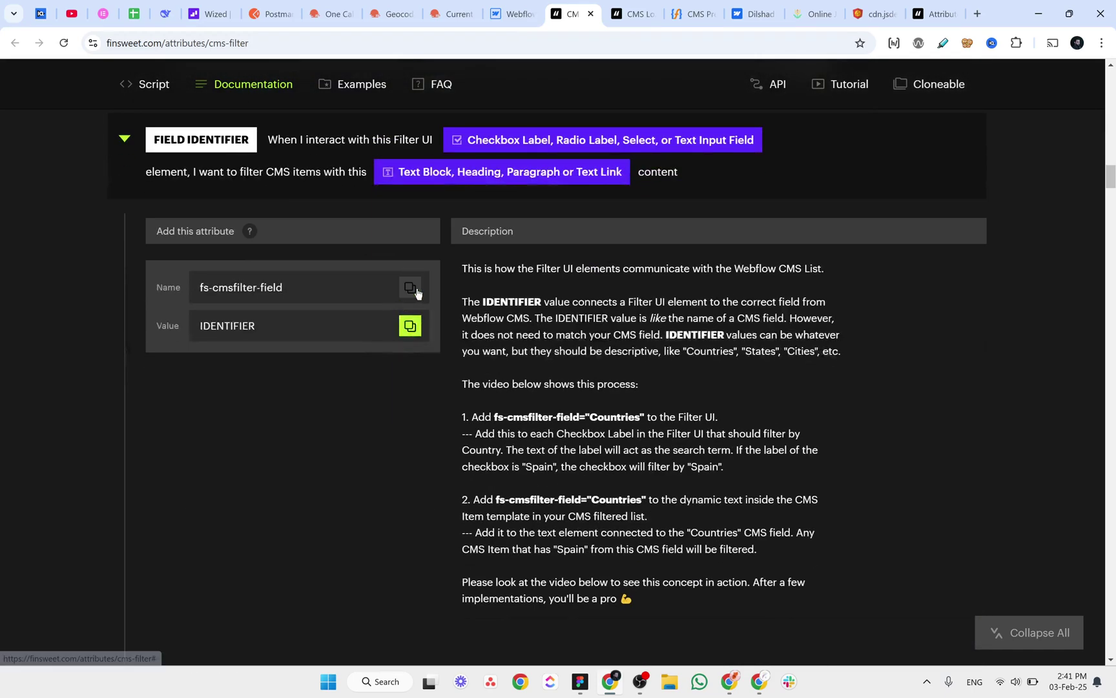
Add the custom attribute fs-cmsfilter-field with value medicine to the medicine name text block in the Webflow collection list.
key("ctrl+shift+Tab")
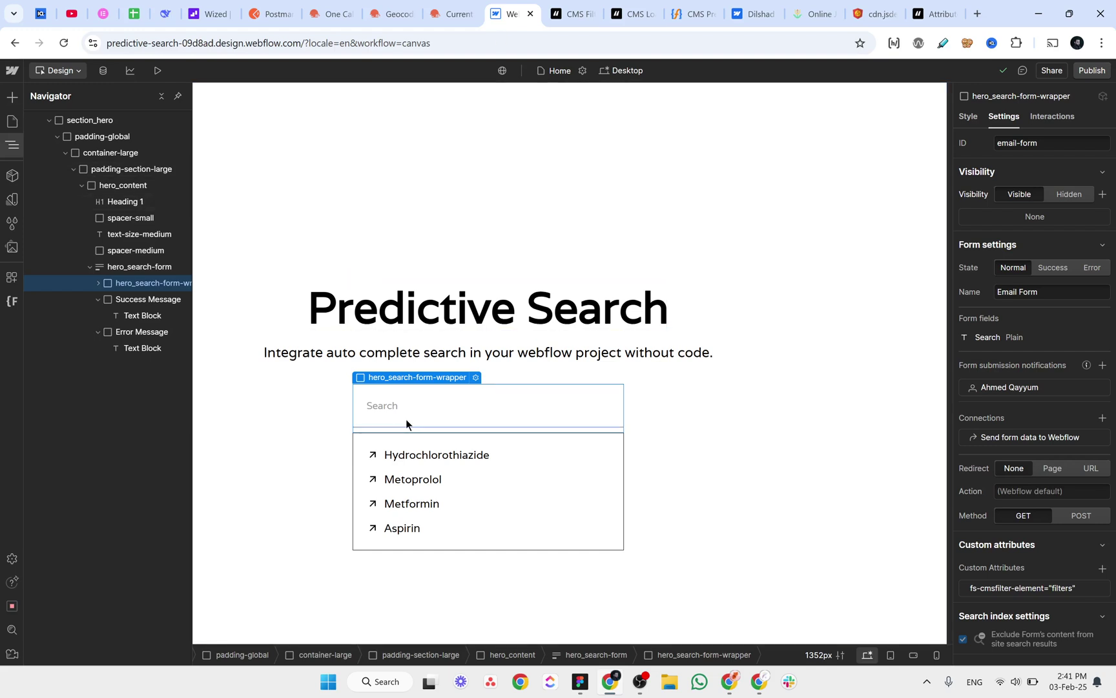
left_click(401, 460)
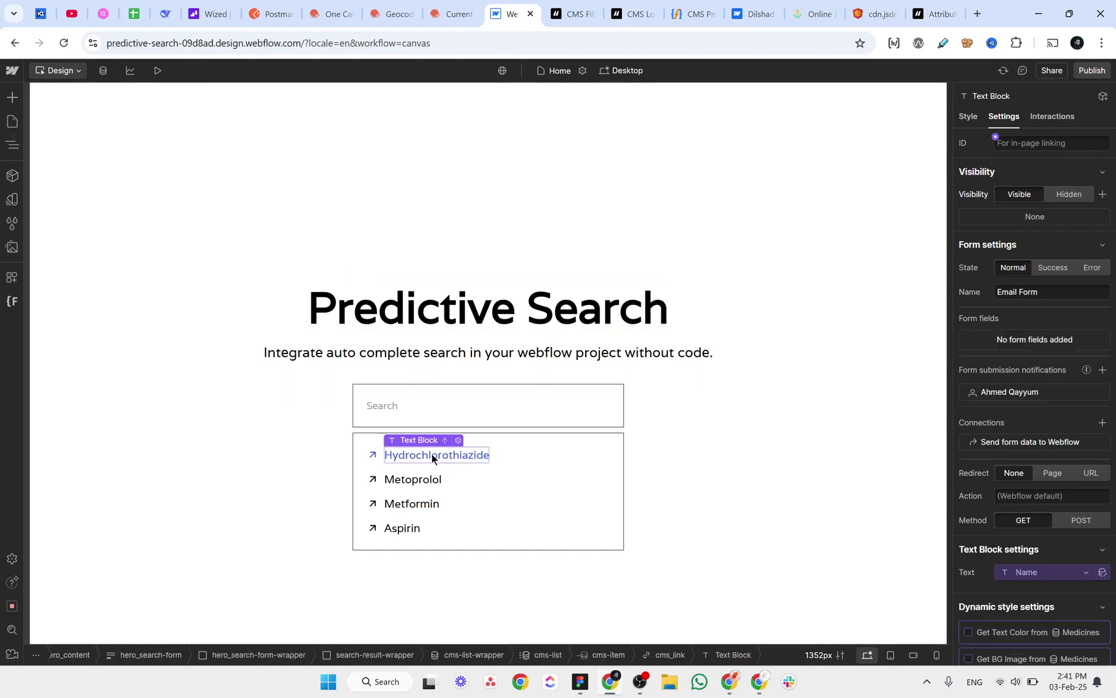
scroll(1058, 495, "down", 4)
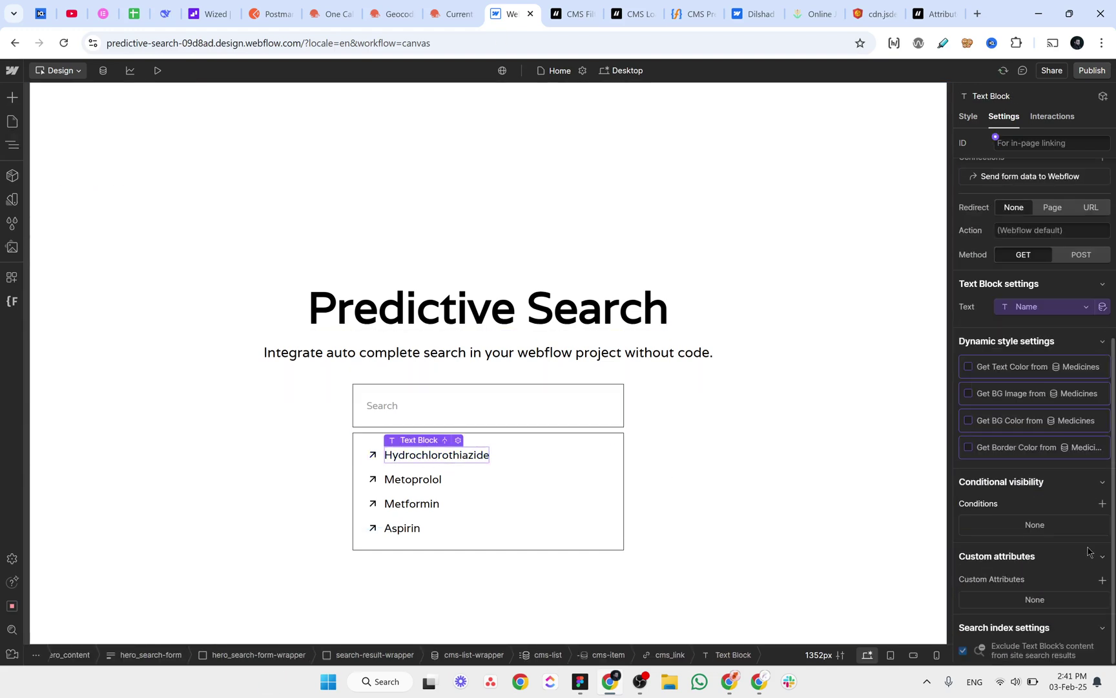
left_click(1103, 579)
key("ctrl+v")
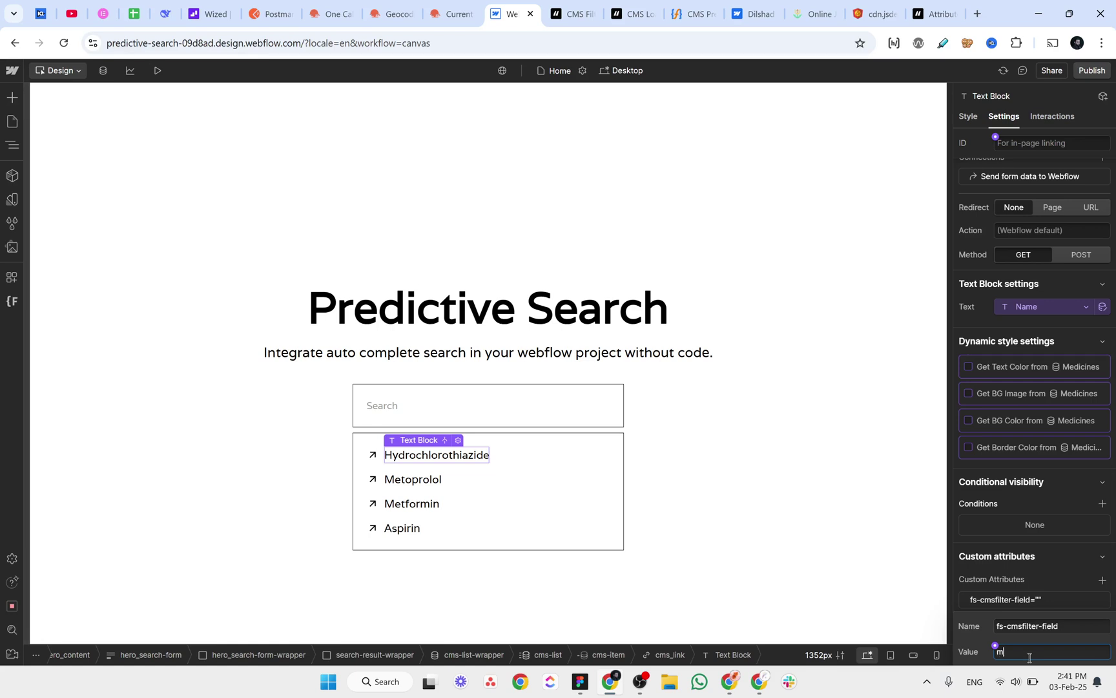
left_click(1030, 652)
type("medicine")
key("BackSpace")
key("BackSpace")
key("BackSpace")
key("Return")
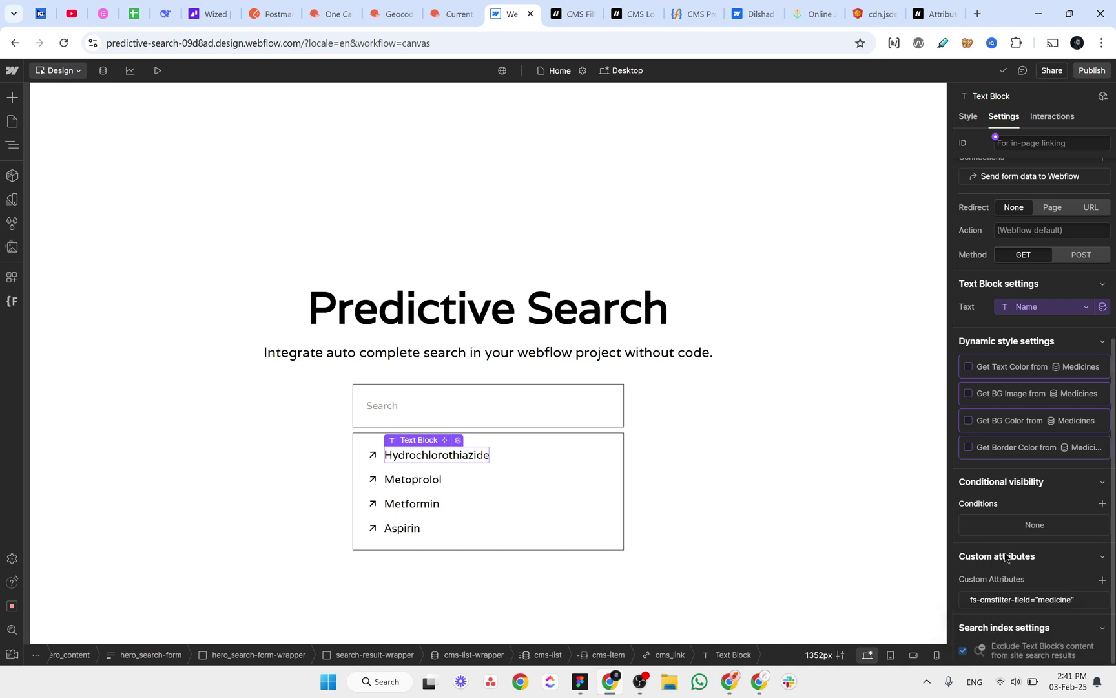
Add the custom attribute fs-cmsfilter-field with value medicine to the hero_search-input field.
left_click(559, 407)
scroll(1100, 576, "down", 2)
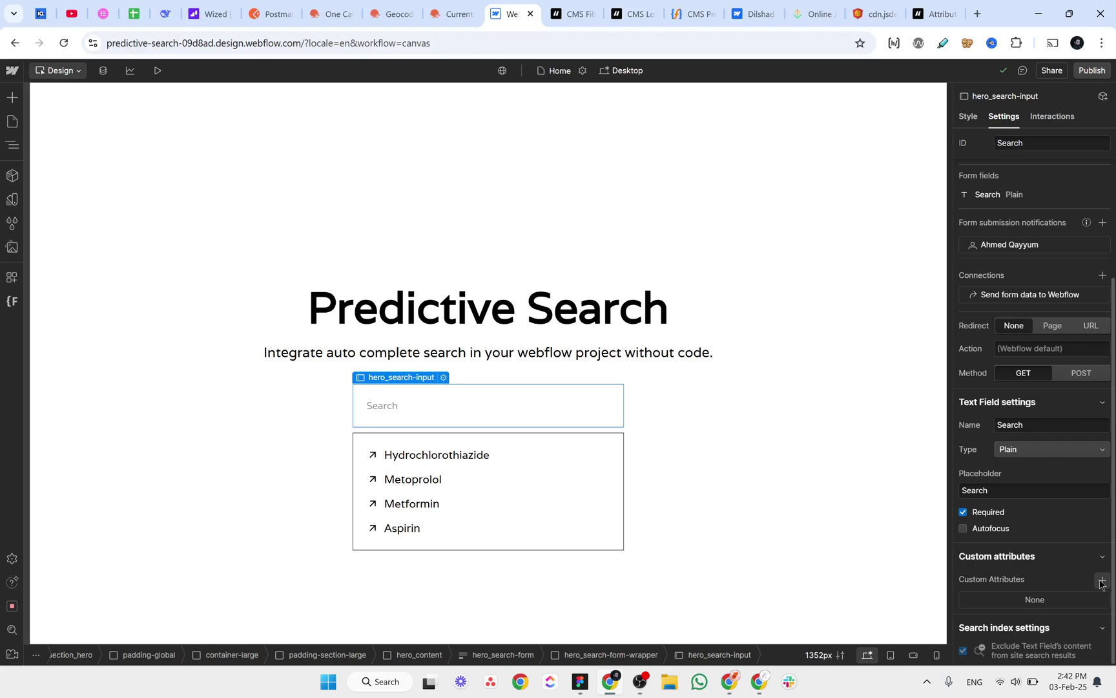
left_click(1103, 580)
key("ctrl+v")
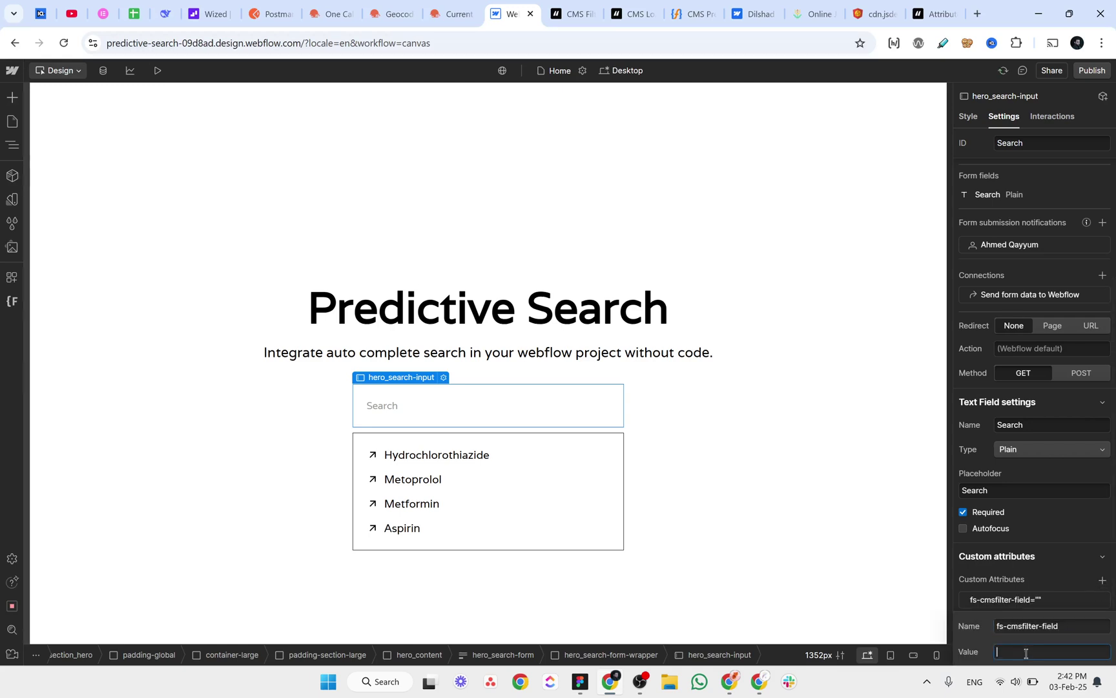
type("medicine")
left_click(987, 572)
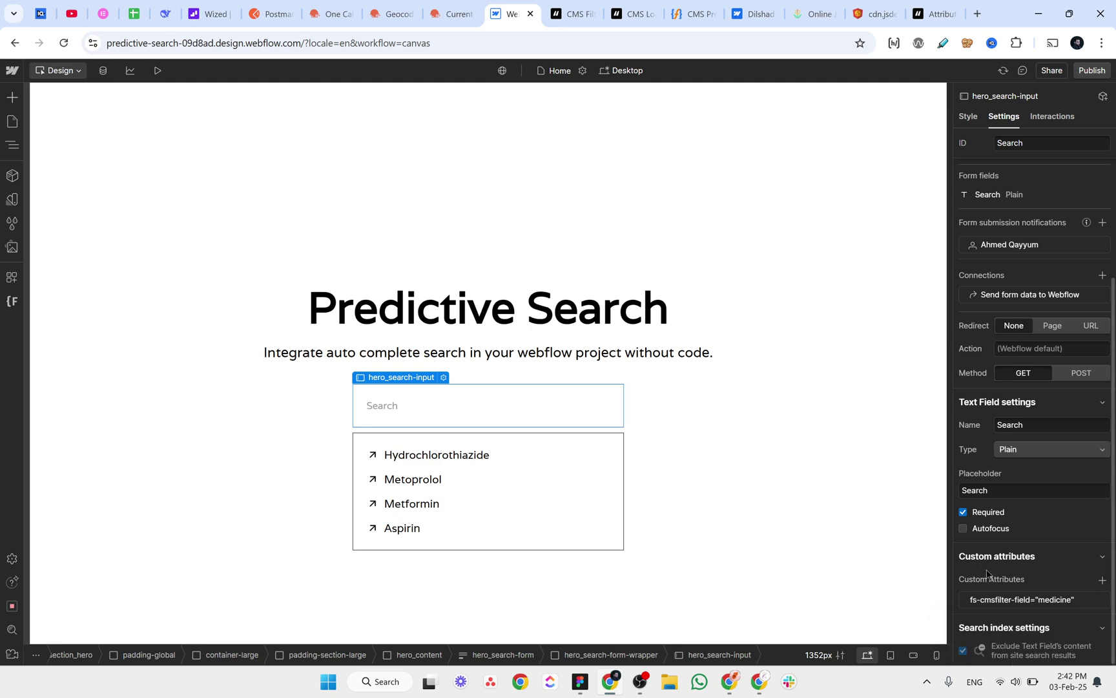
Switch to the Finsweet CMS Load documentation, dismiss the feedback popup, and read the expanded Speed Boost entry under LIST.
left_click(572, 14)
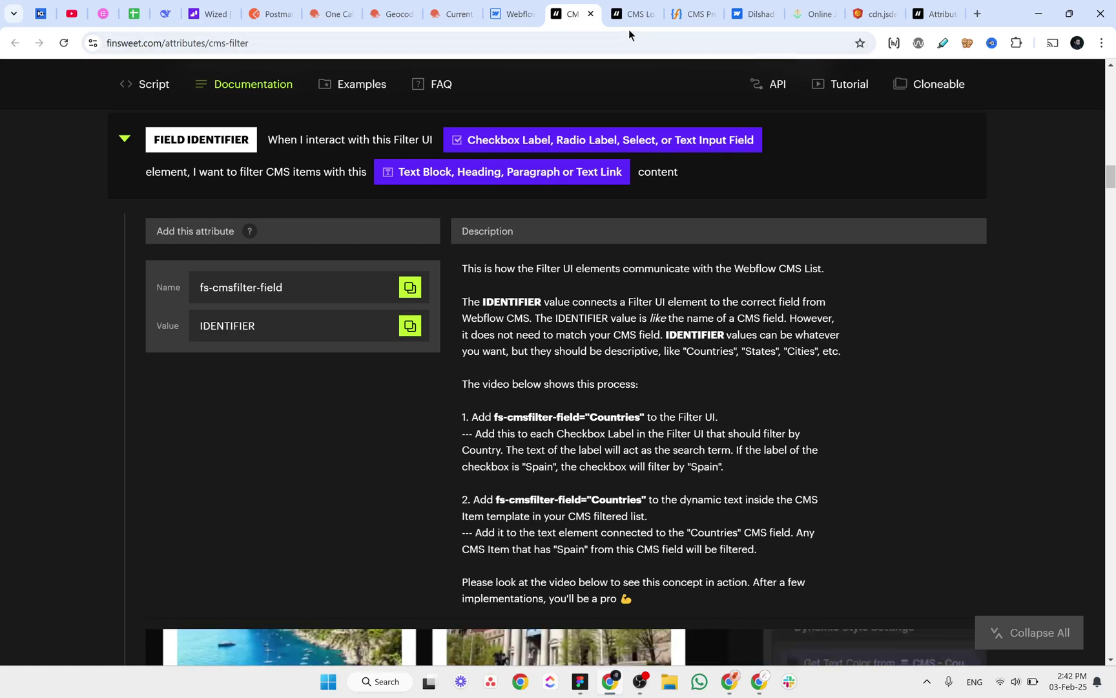
left_click_drag(633, 14, 572, 13)
scroll(89, 323, "down", 5)
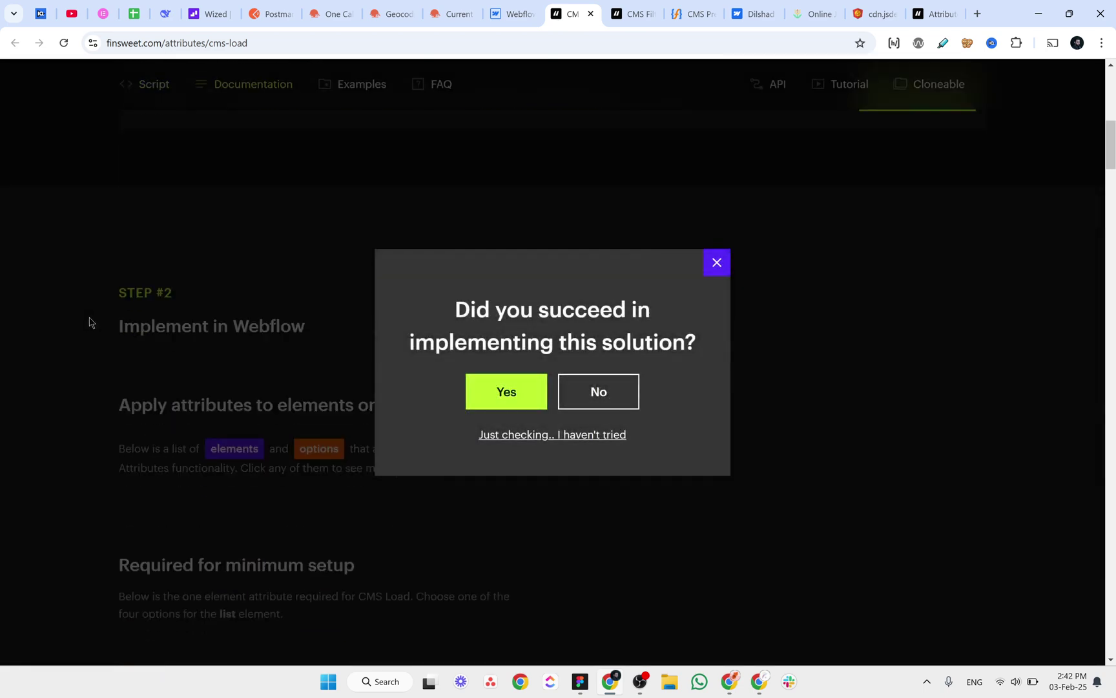
left_click(720, 260)
scroll(80, 257, "down", 6)
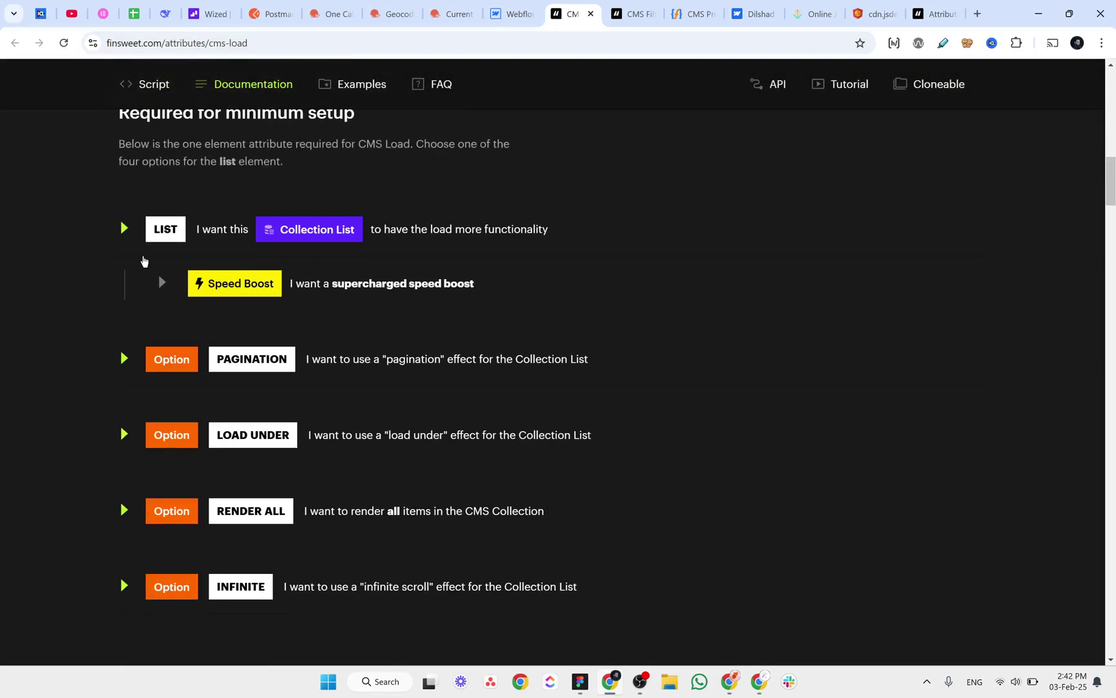
left_click(161, 284)
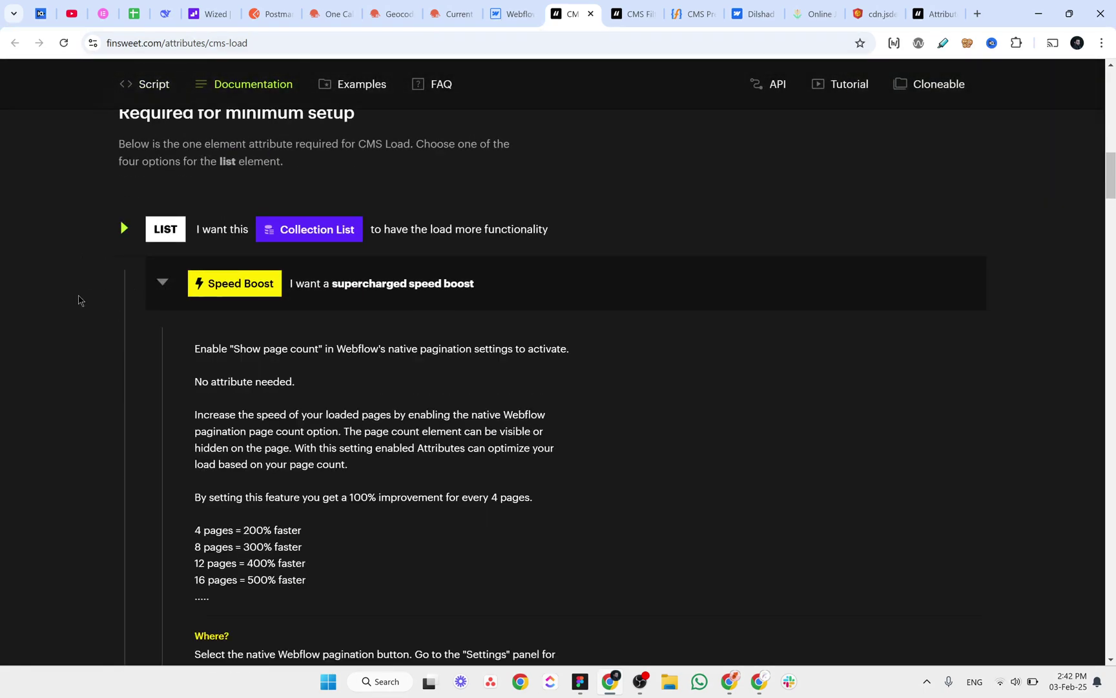
scroll(78, 299, "down", 1)
scroll(78, 299, "up", 3)
scroll(78, 299, "down", 5)
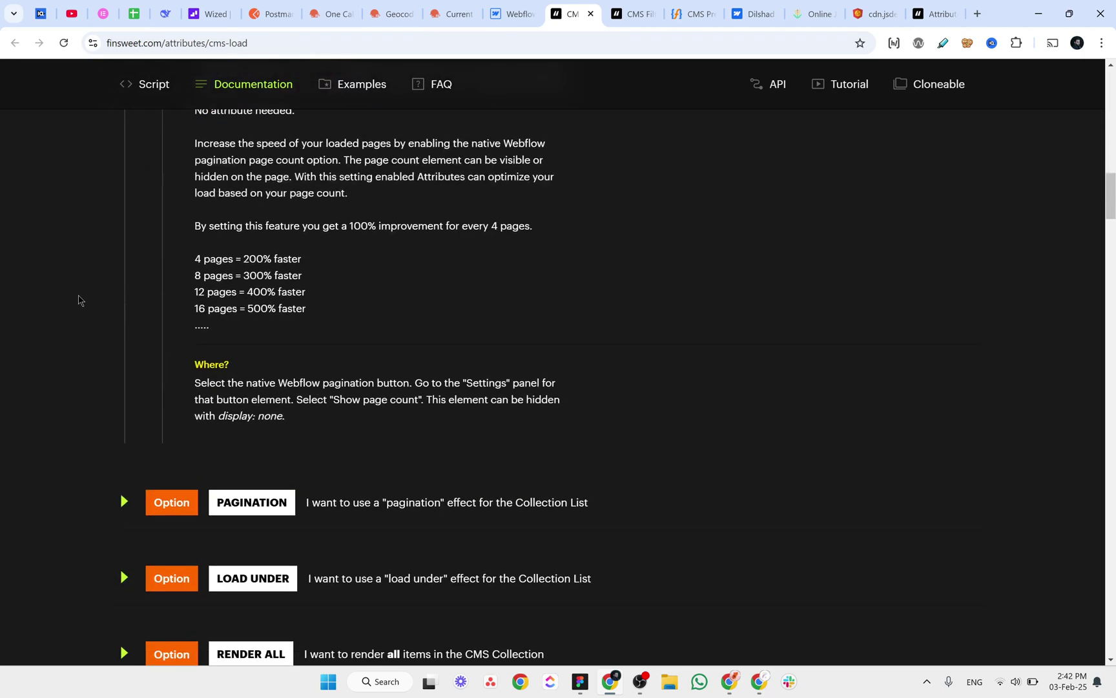
scroll(79, 299, "up", 4)
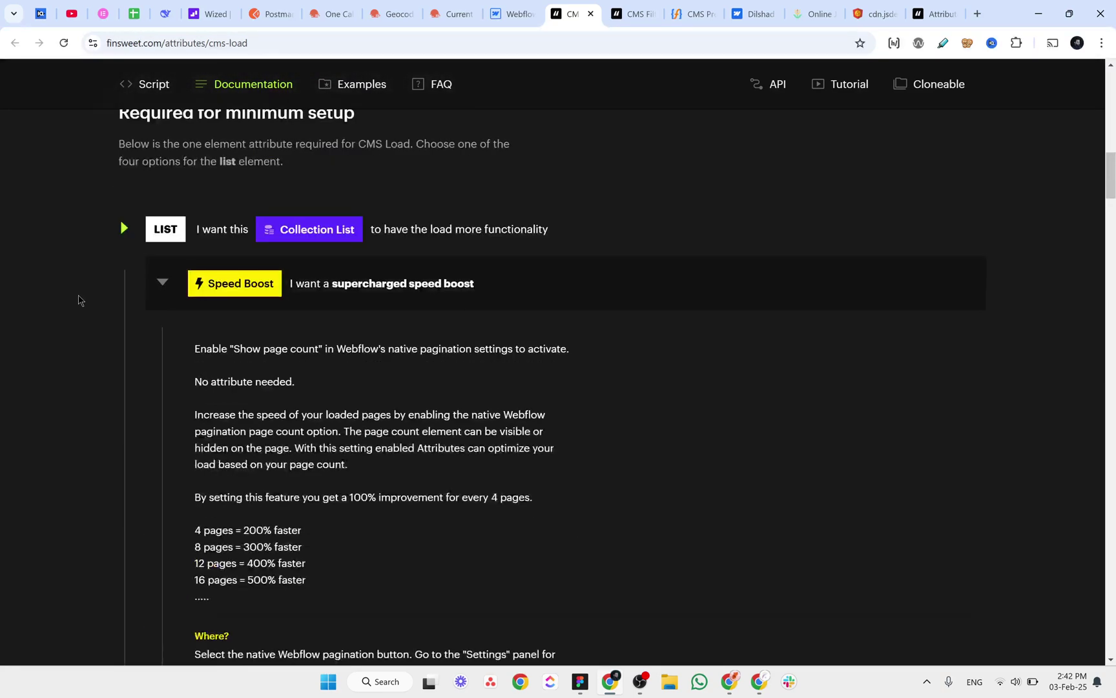
scroll(79, 299, "up", 4)
scroll(78, 299, "down", 3)
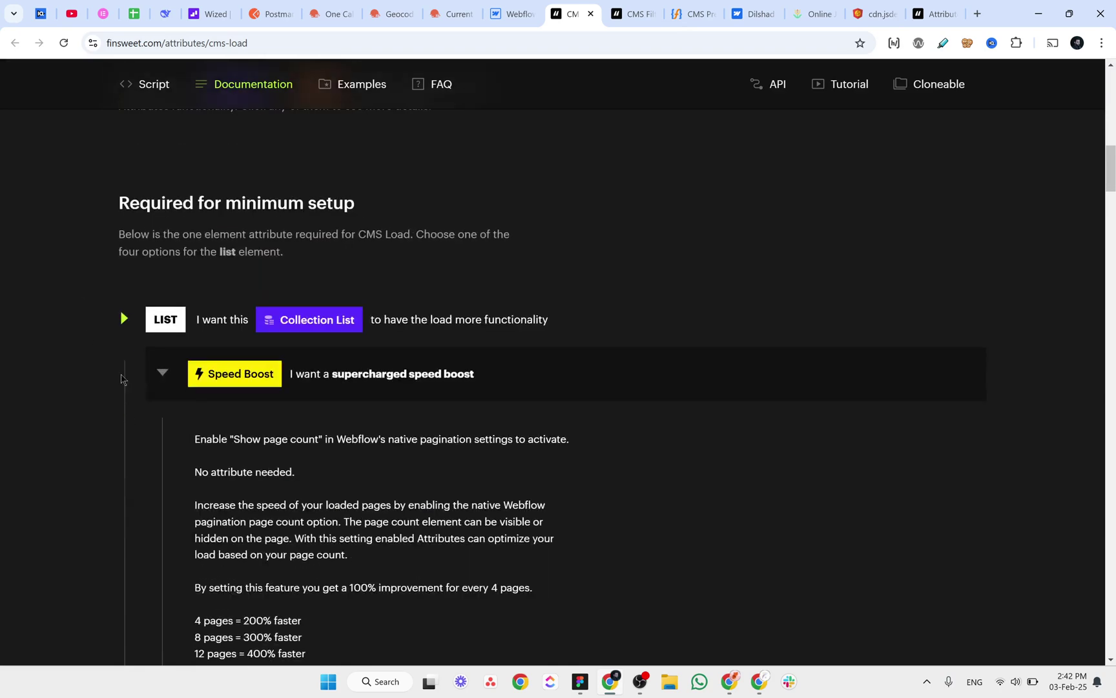
Copy the LIST attribute name from the CMS Load documentation and add fs-cmsload-element with value list to cms-list in Webflow.
left_click(127, 320)
scroll(79, 358, "down", 4)
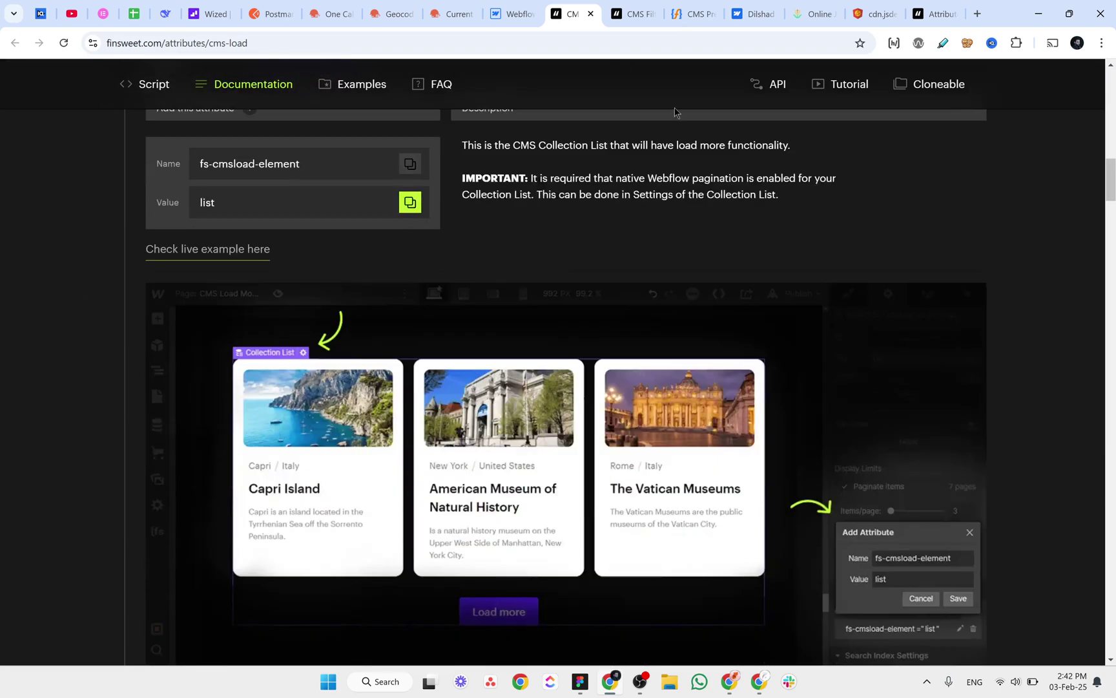
left_click(487, 8)
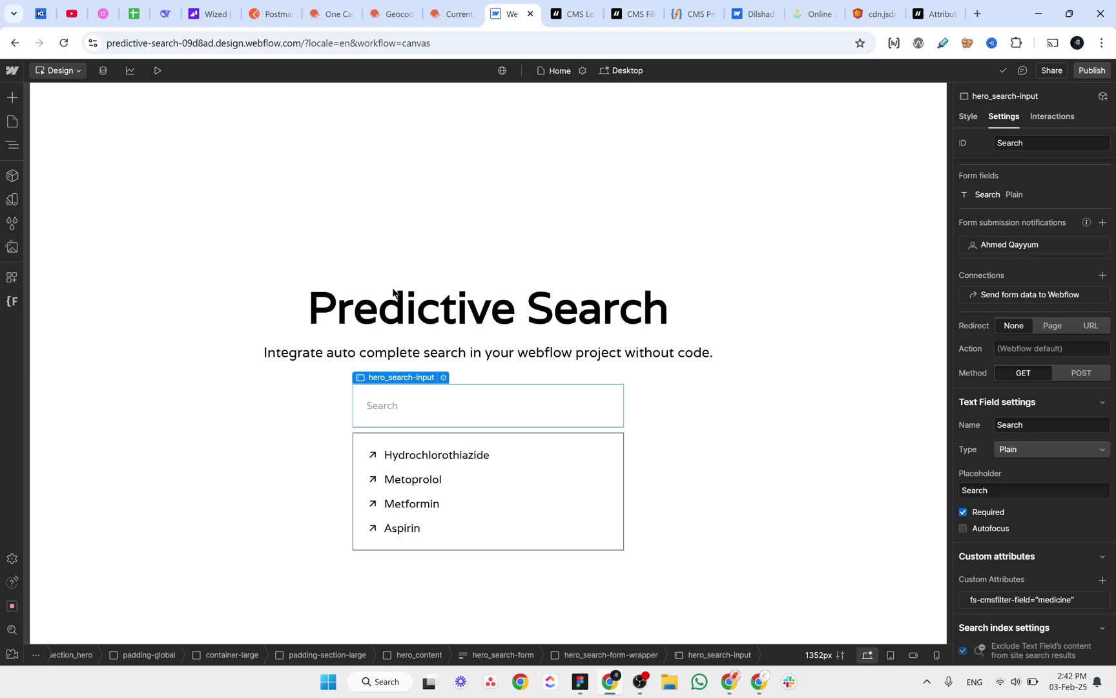
left_click(379, 468)
scroll(1070, 521, "down", 5)
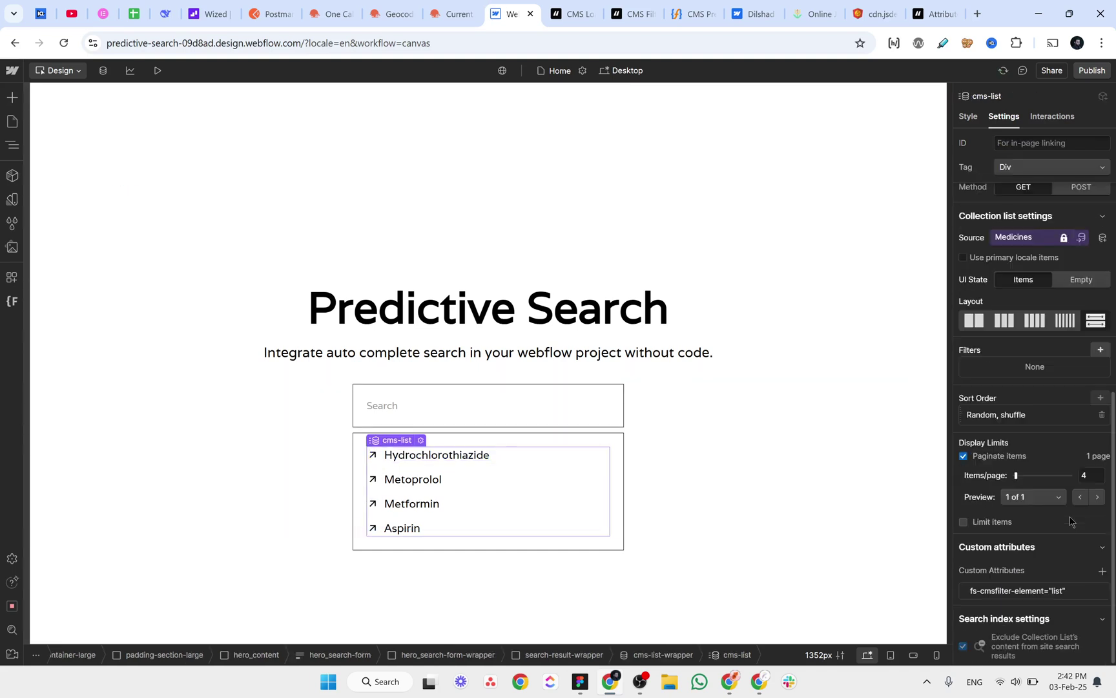
left_click(1102, 571)
type("fs-cmsload-element")
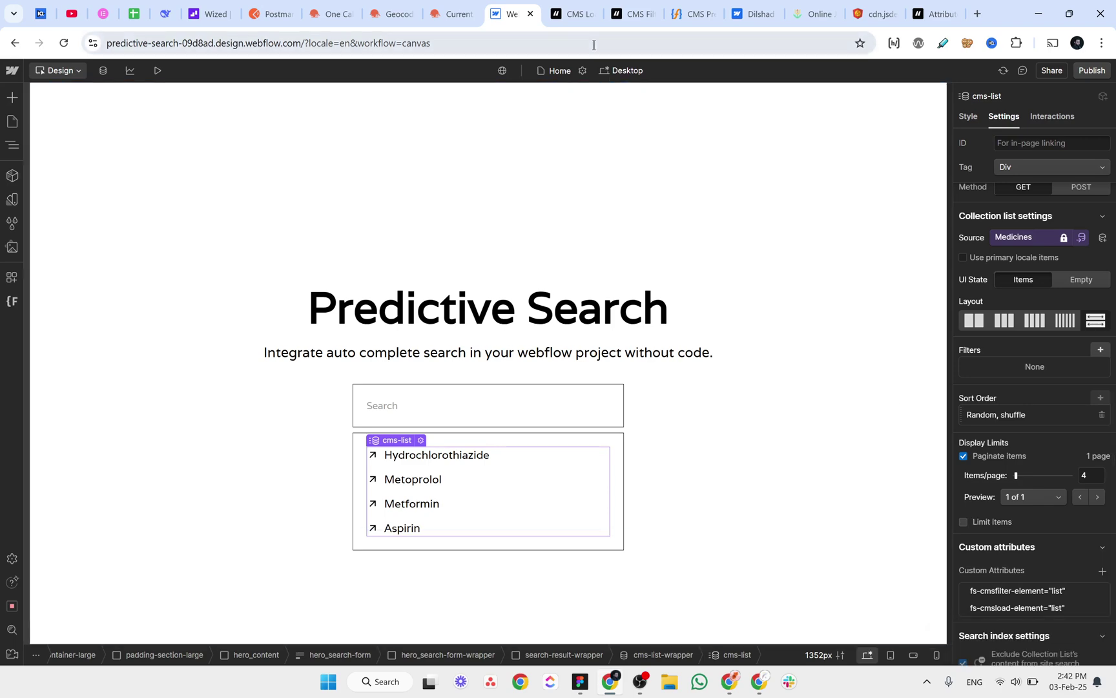
Collapse the LIST entry in the CMS Load documentation and examine the Speed Boost instructions, load mode options and additional attributes.
key("ctrl+Tab")
scroll(55, 260, "up", 4)
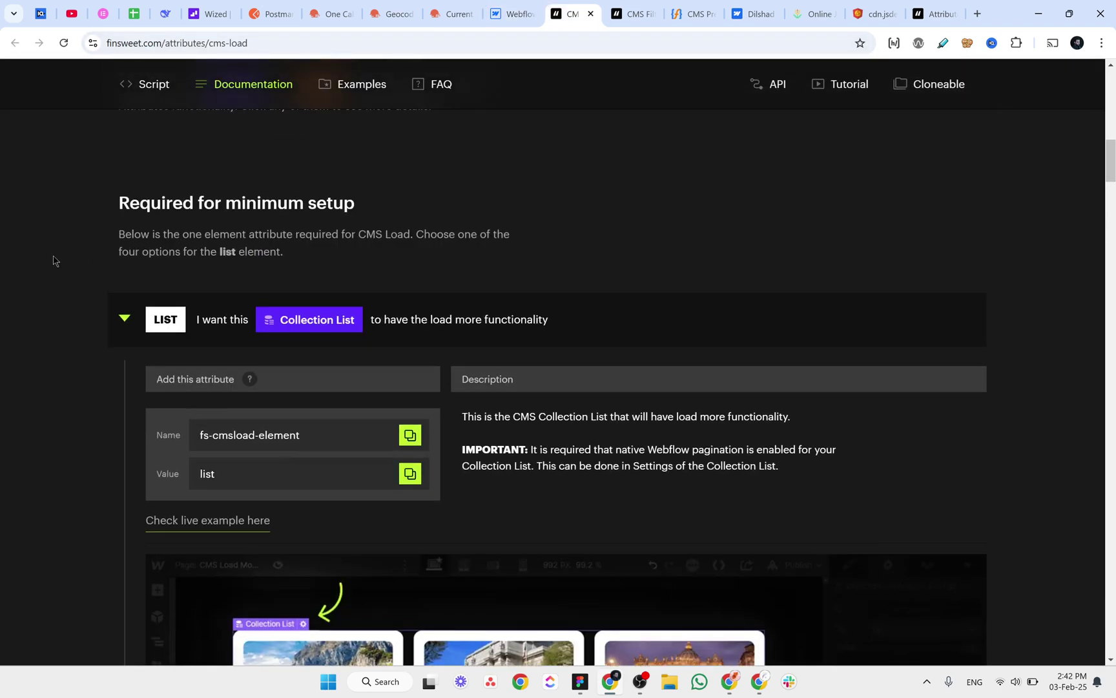
left_click(119, 321)
scroll(78, 329, "down", 4)
scroll(79, 331, "down", 3)
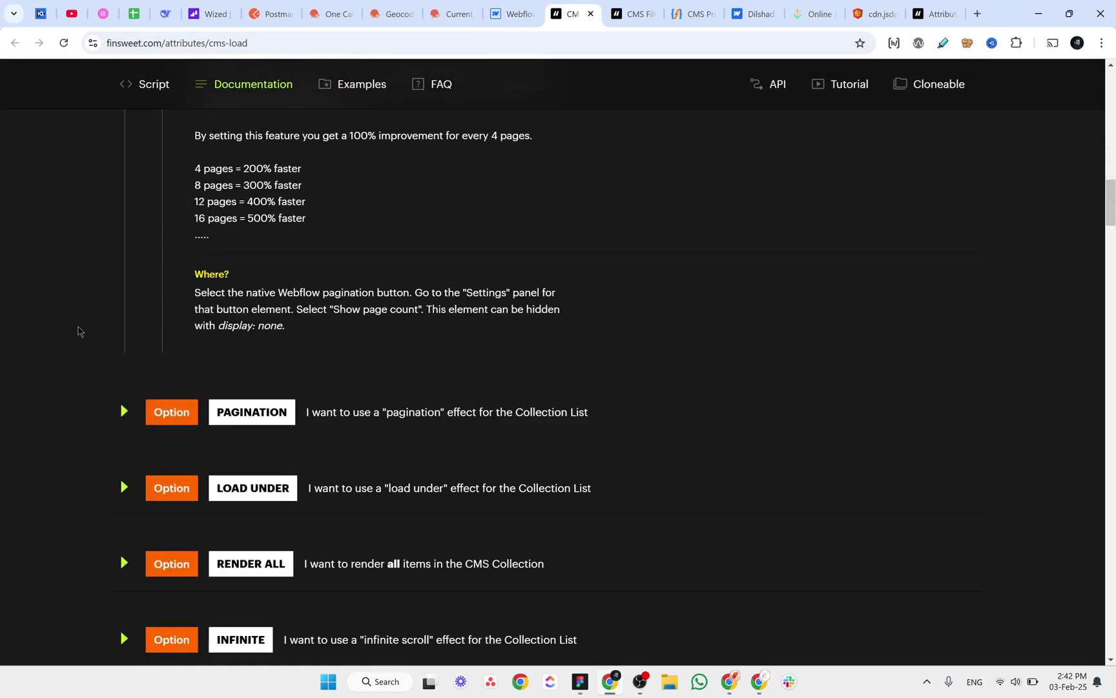
scroll(78, 332, "down", 3)
scroll(78, 332, "down", 9)
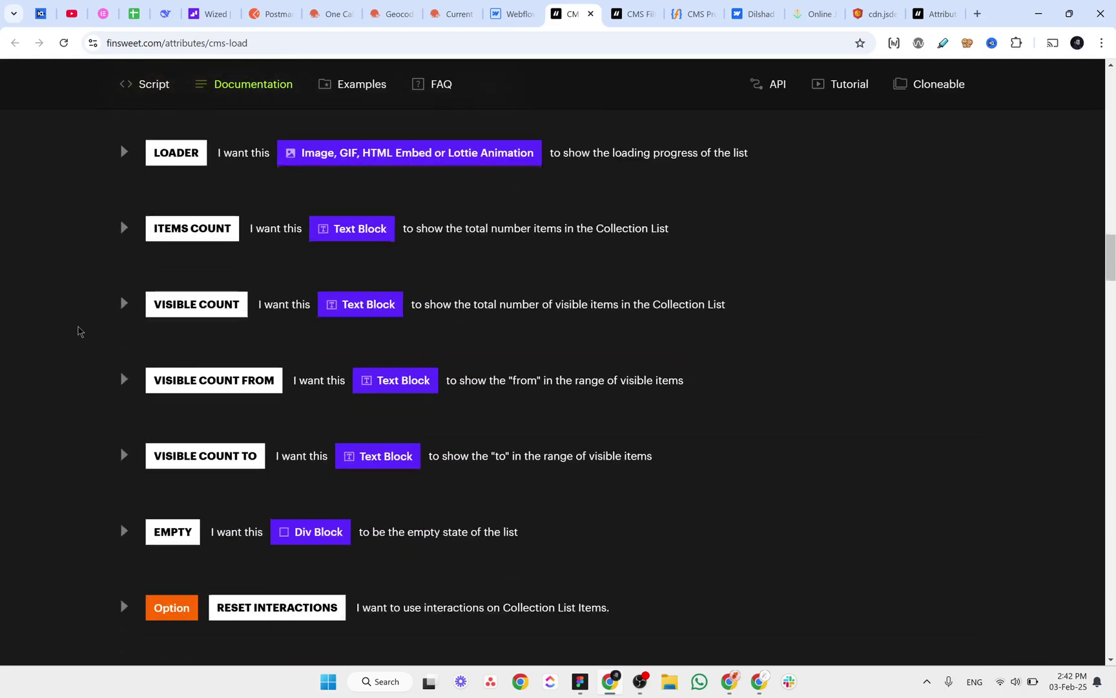
scroll(78, 332, "up", 7)
scroll(79, 332, "up", 14)
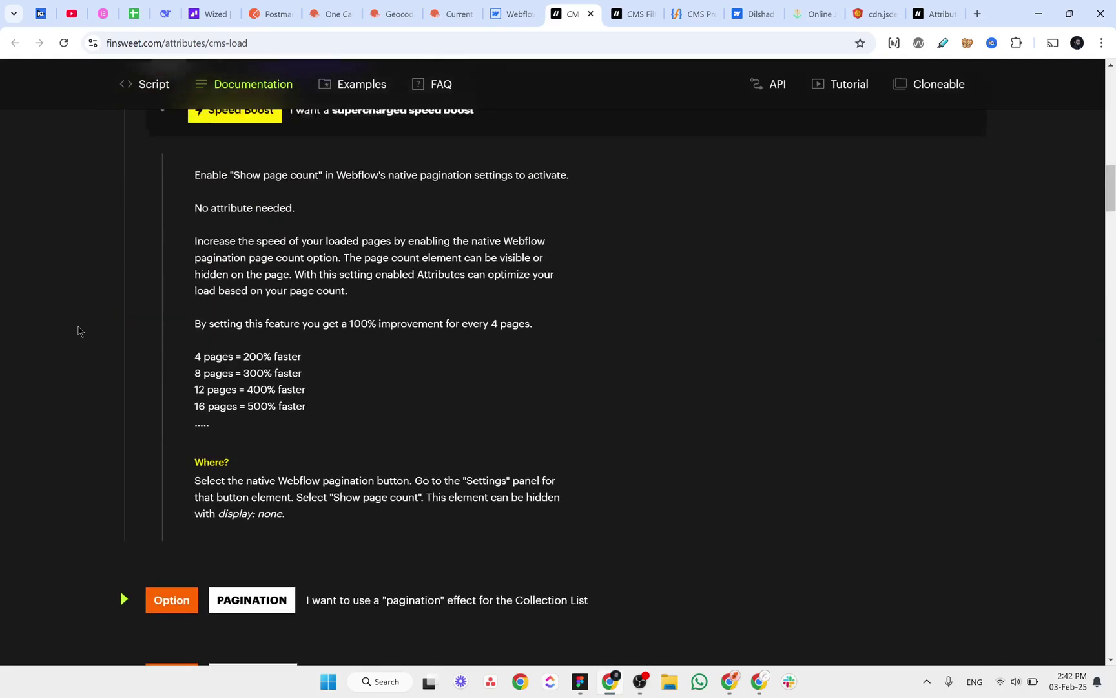
scroll(98, 319, "down", 3)
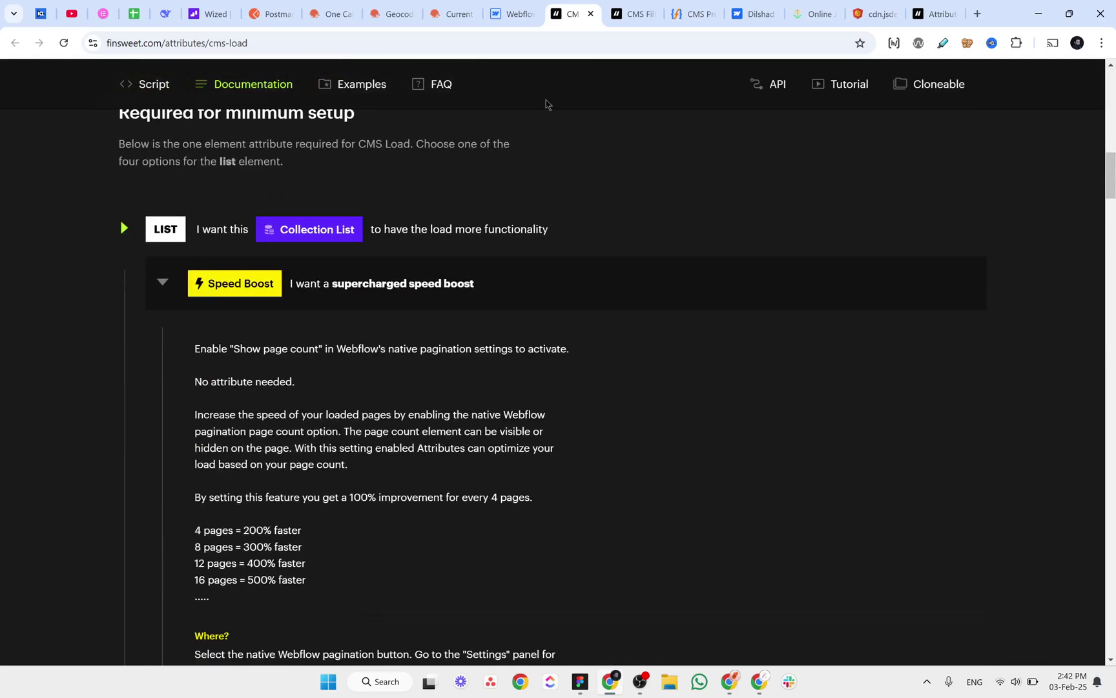
scroll(157, 239, "down", 6)
scroll(10, 219, "down", 8)
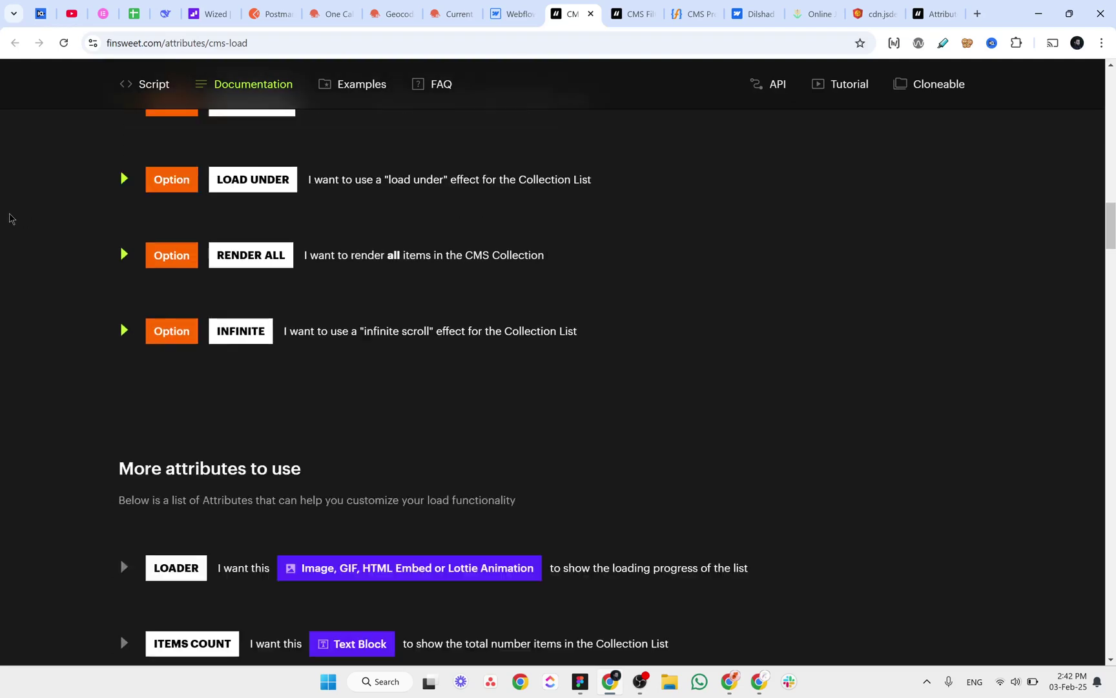
scroll(10, 219, "up", 8)
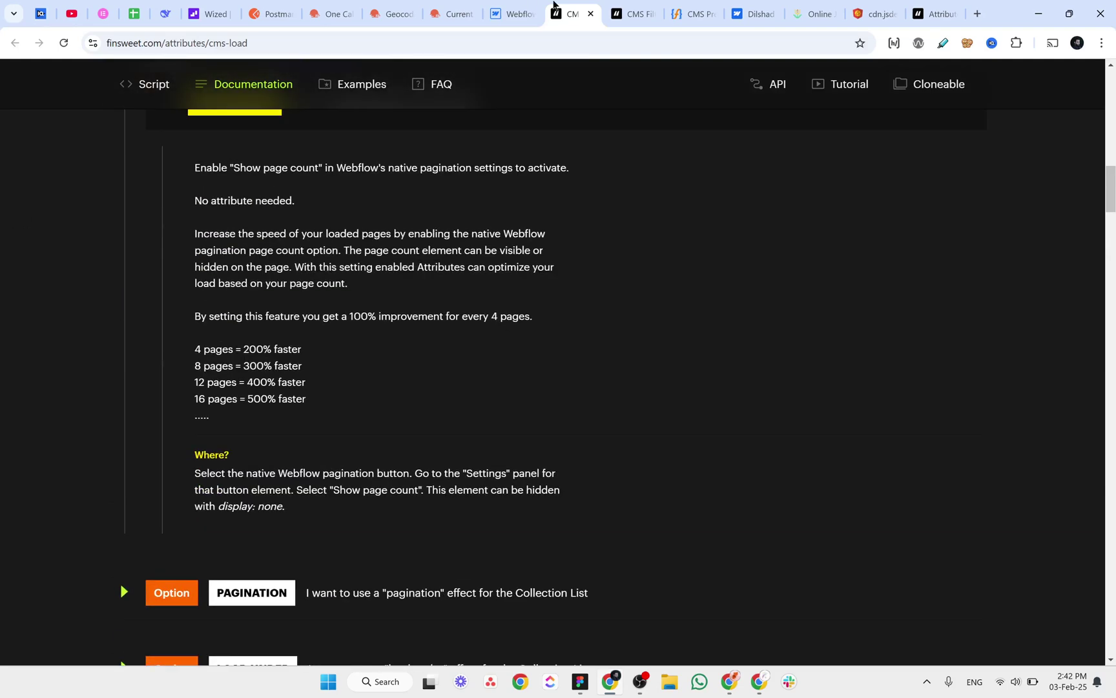
Switch to the CMS Predictive Search documentation and examine the Required Attributes and the diagram showing which elements receive them.
left_click(507, 14)
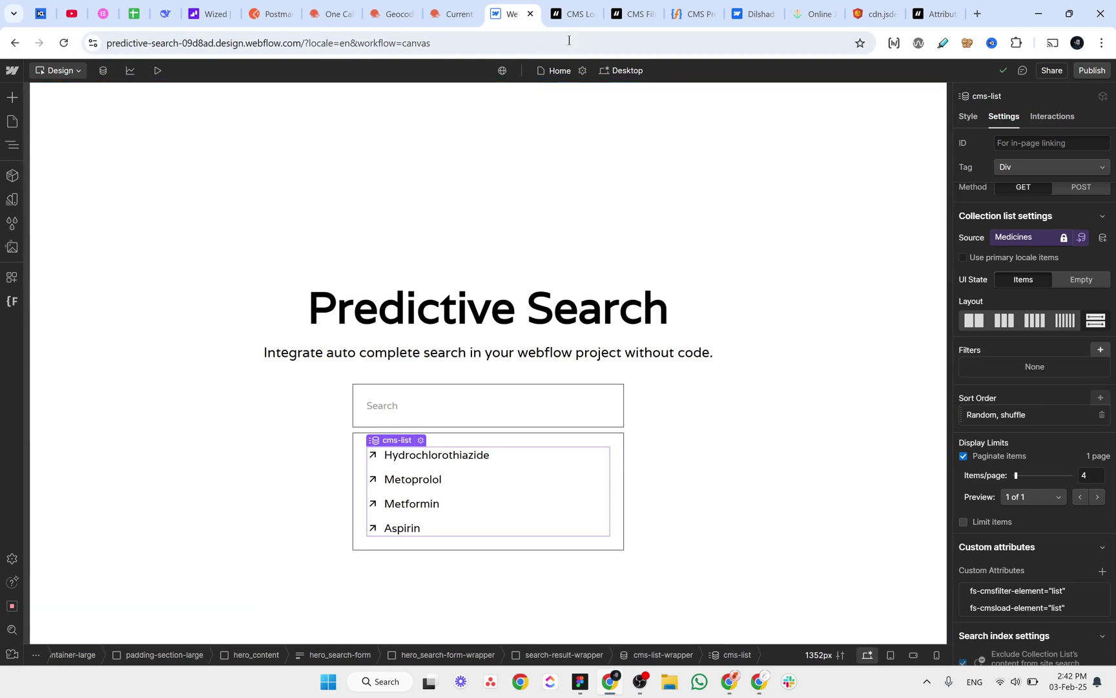
left_click_drag(691, 13, 533, 35)
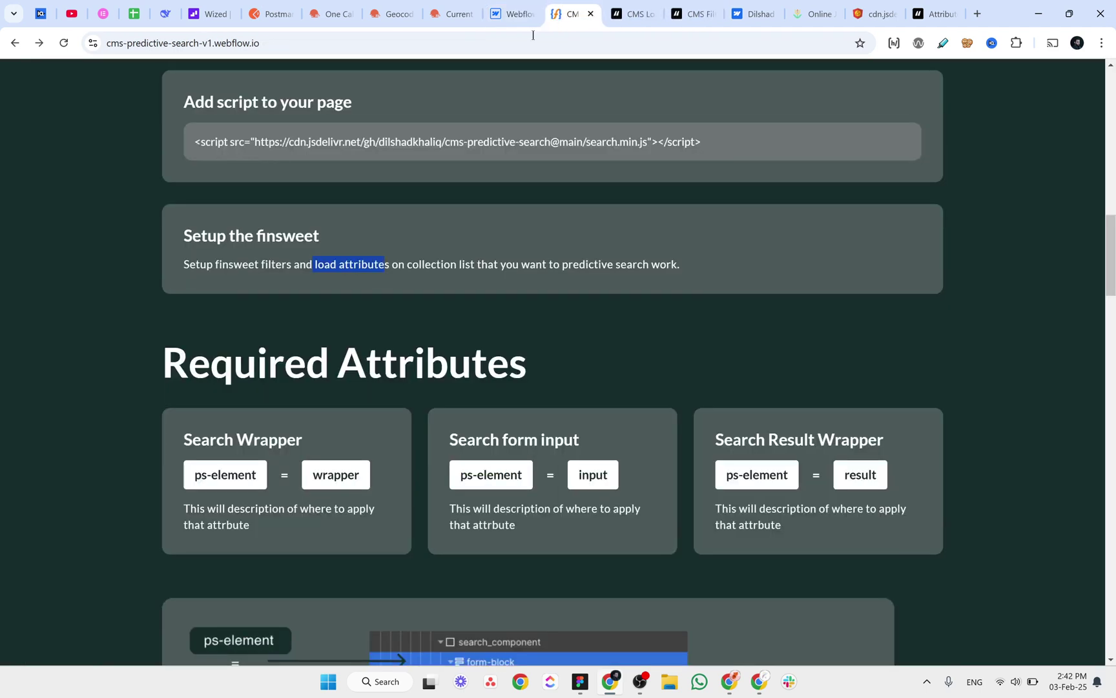
left_click(102, 238)
scroll(98, 239, "down", 3)
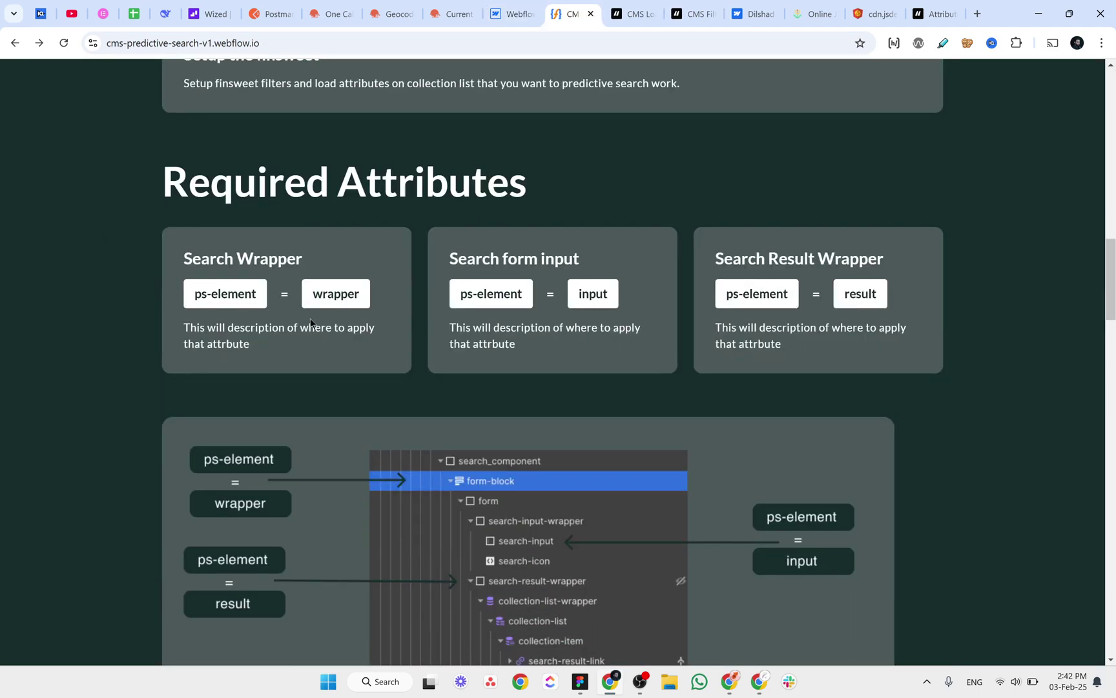
scroll(197, 308, "down", 3)
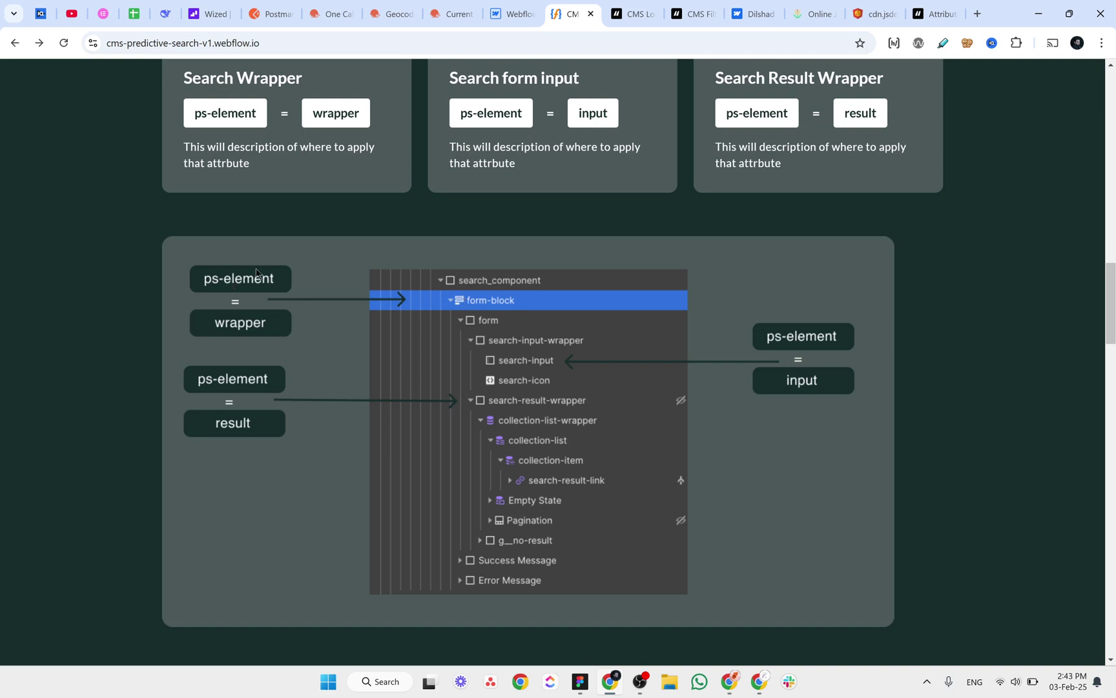
scroll(256, 272, "up", 2)
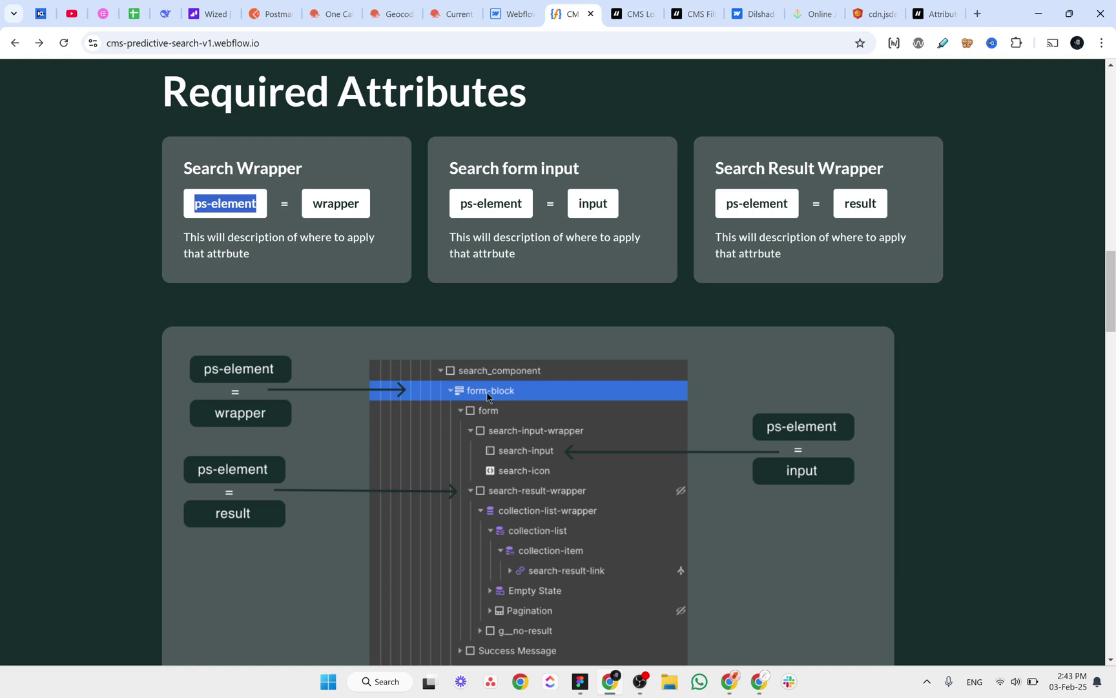
Add the custom attribute ps-element with value wrapper to the hero_search-form block in Webflow.
left_click(510, 13)
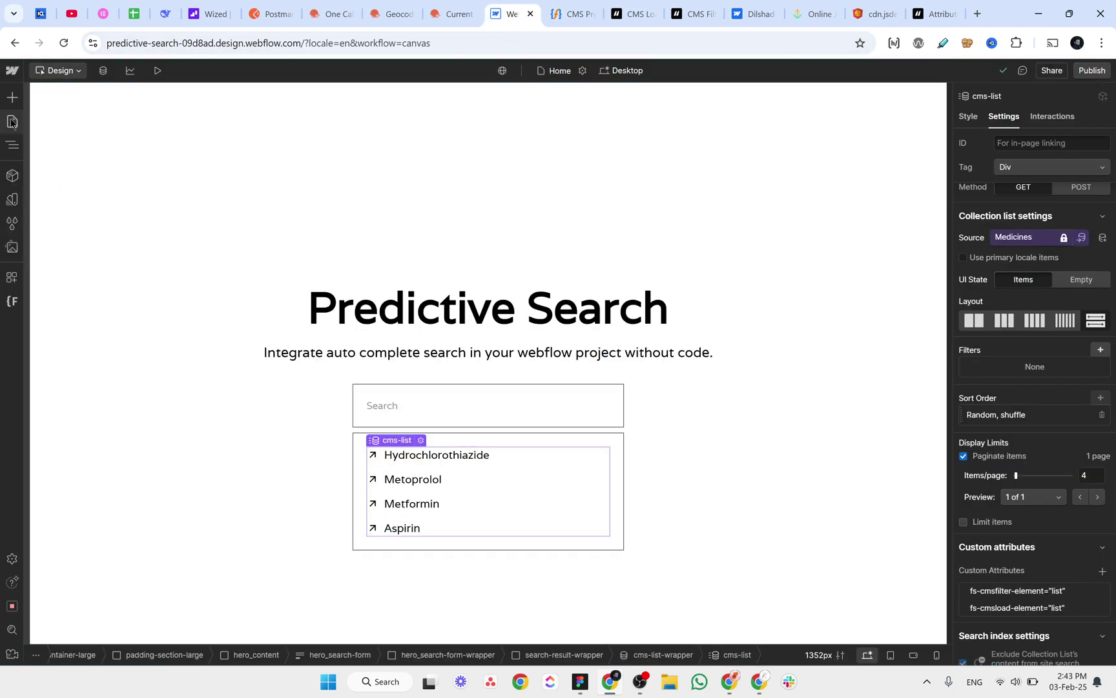
left_click(13, 148)
left_click(121, 270)
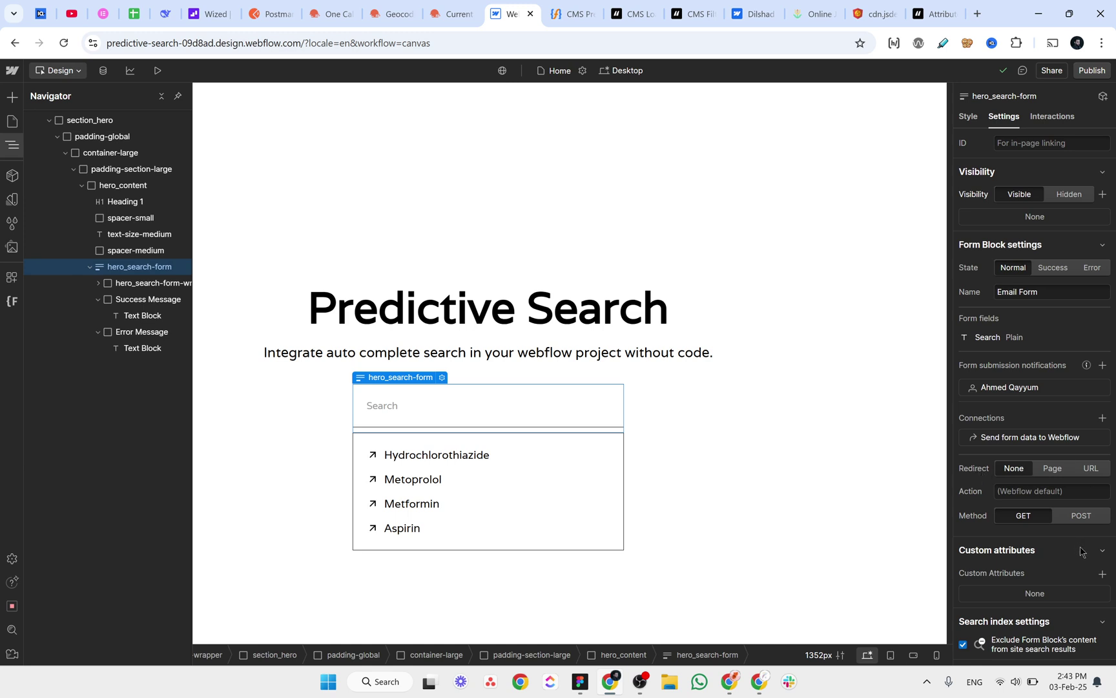
left_click(1100, 575)
type("ps-element")
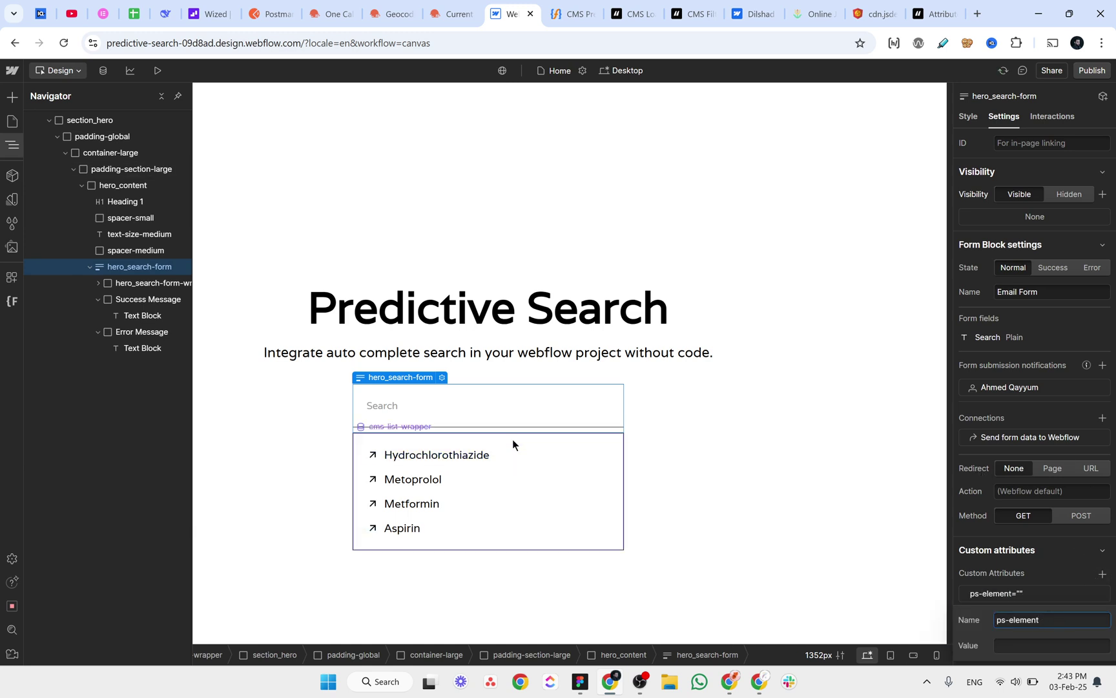
left_click(574, 13)
left_click(514, 14)
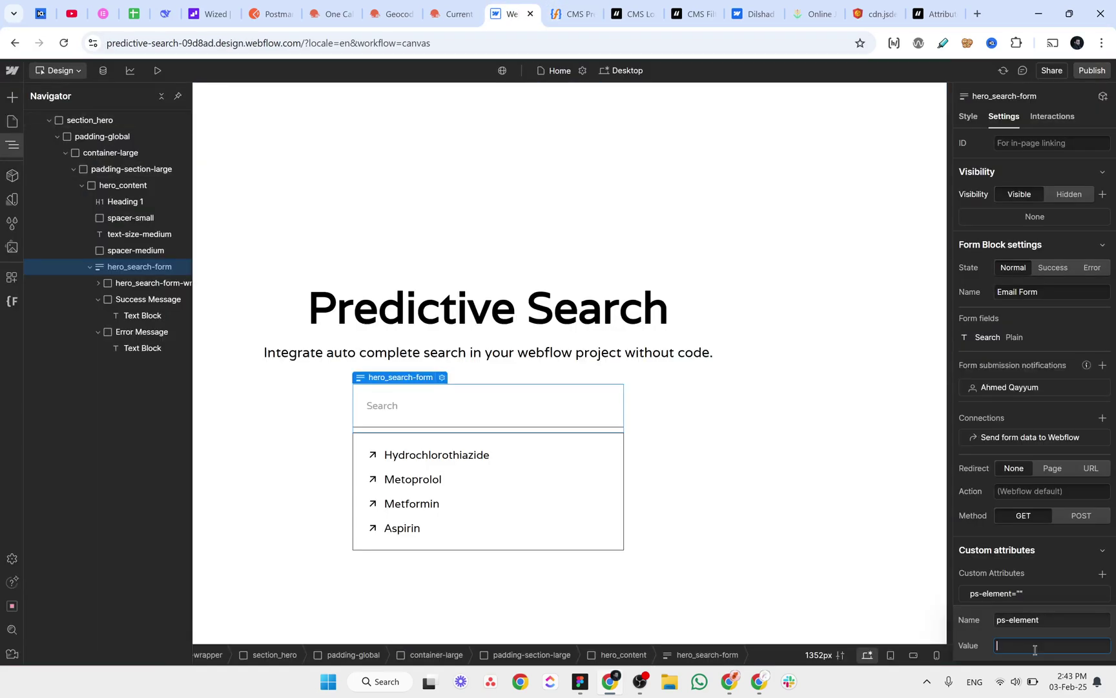
type("wrapper")
key("Return")
Copy the Search form input attribute name from the predictive search documentation and add ps-element with value input to hero_search-input in Webflow.
left_click(571, 13)
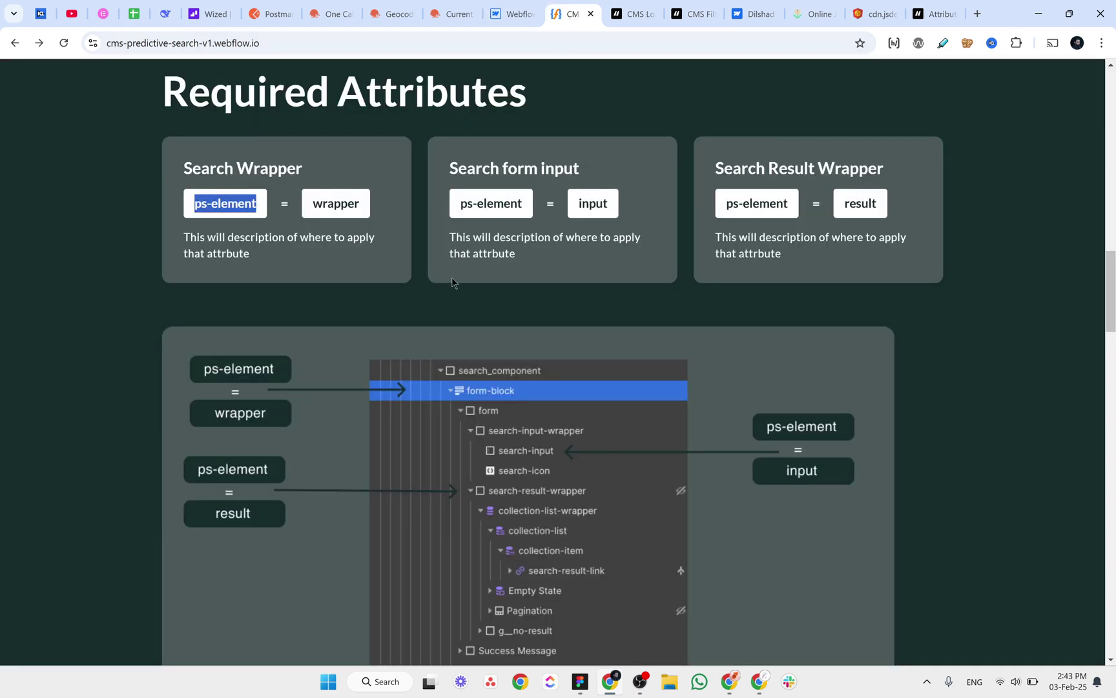
triple_click(494, 205)
key("ctrl+c")
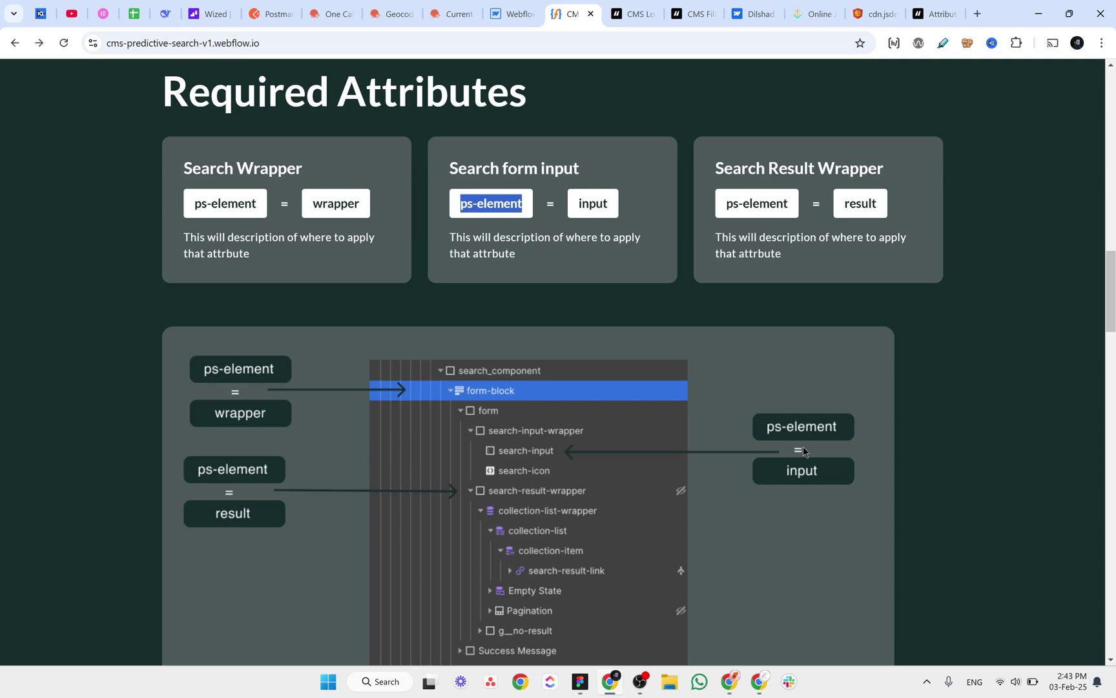
left_click(523, 20)
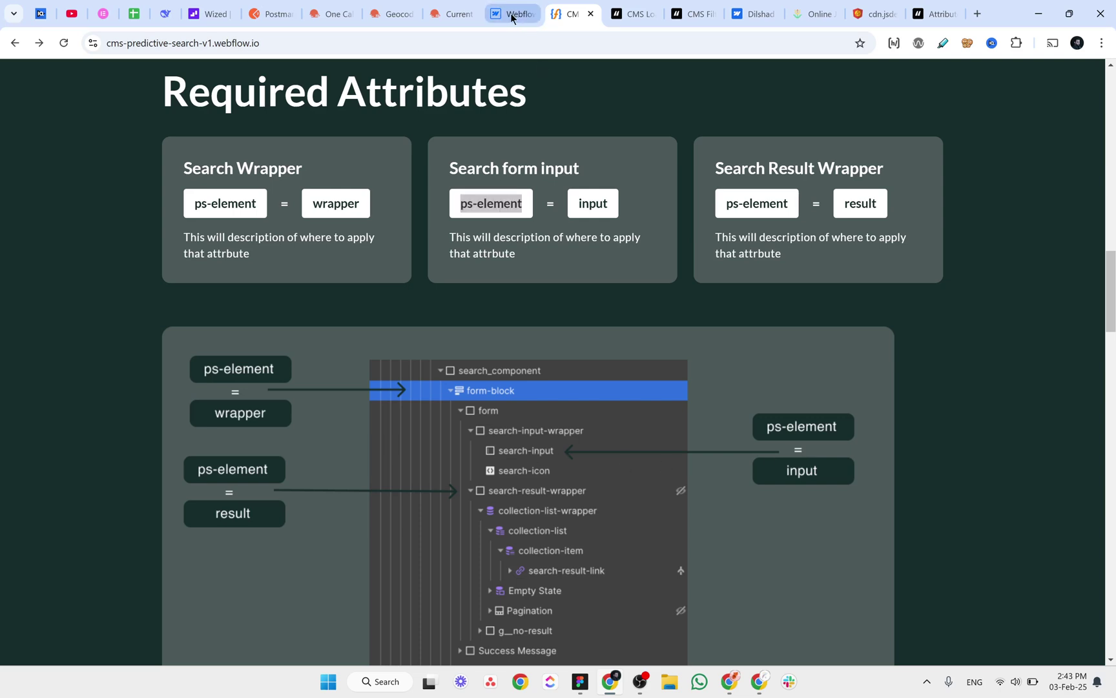
scroll(1041, 519, "down", 2)
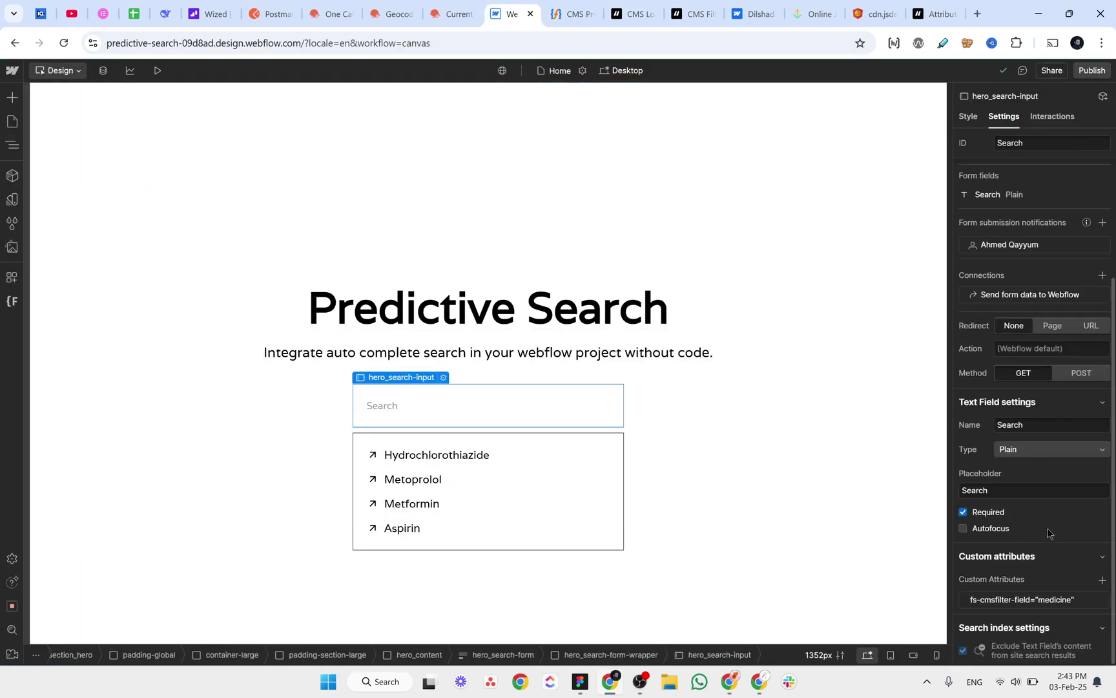
left_click(1103, 580)
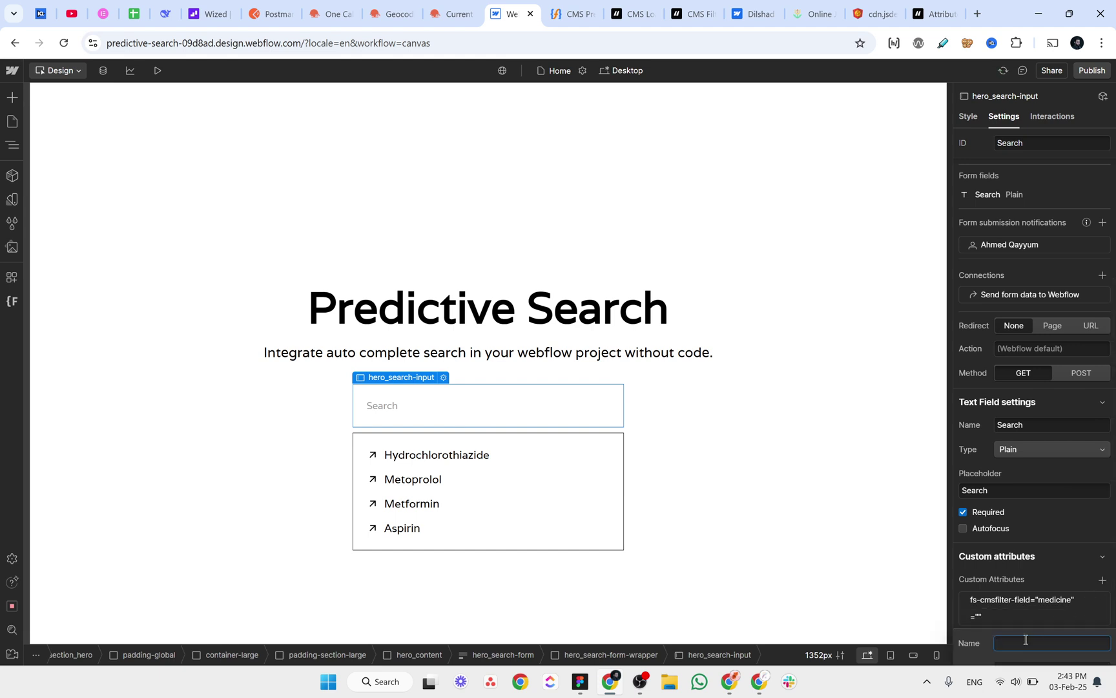
key("ctrl+v")
scroll(1024, 636, "down", 1)
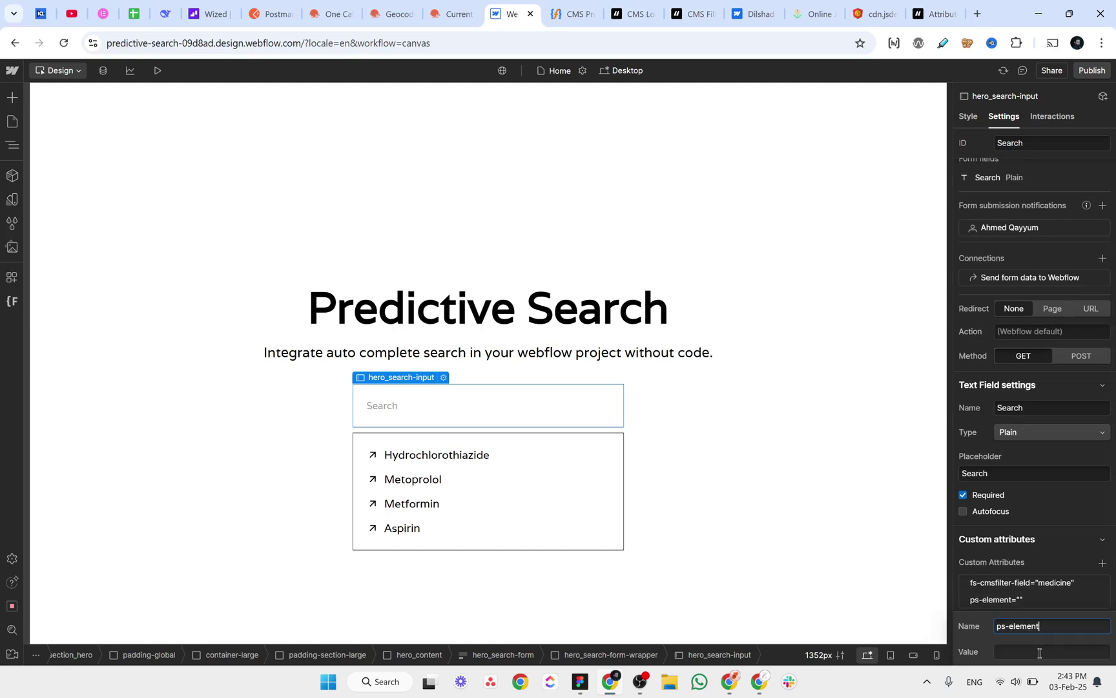
left_click(1040, 653)
type("input")
key("Return")
Take the Search Result Wrapper attribute from the predictive search documentation and add ps-element with value result to search-result-wrapper in Webflow.
left_click(576, 14)
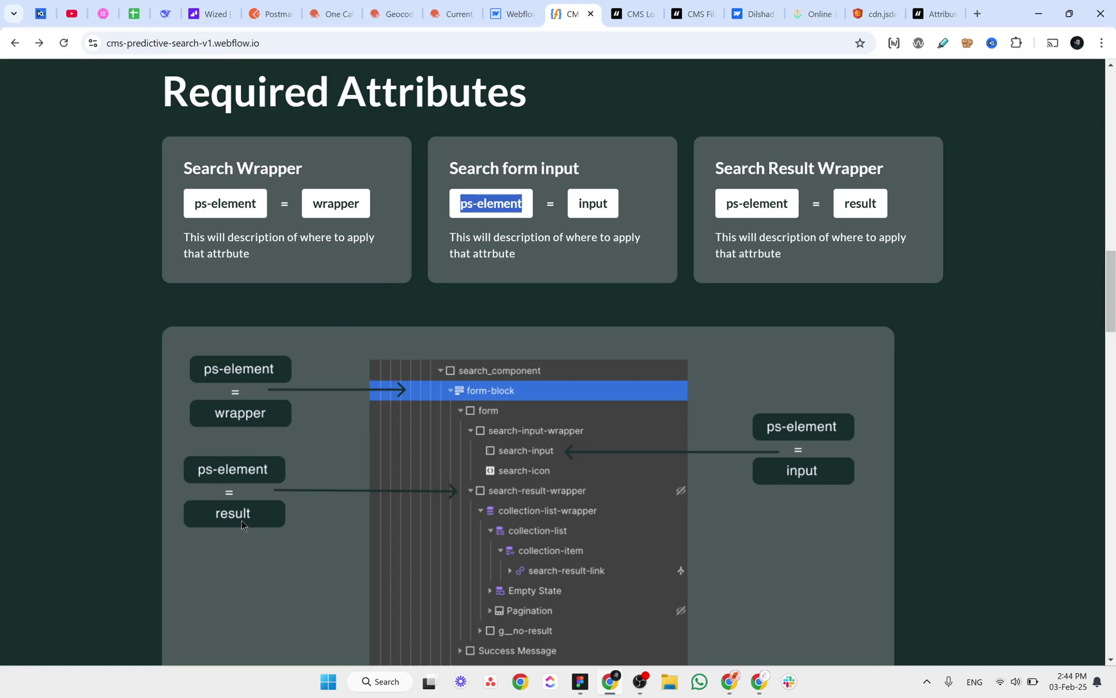
triple_click(752, 200)
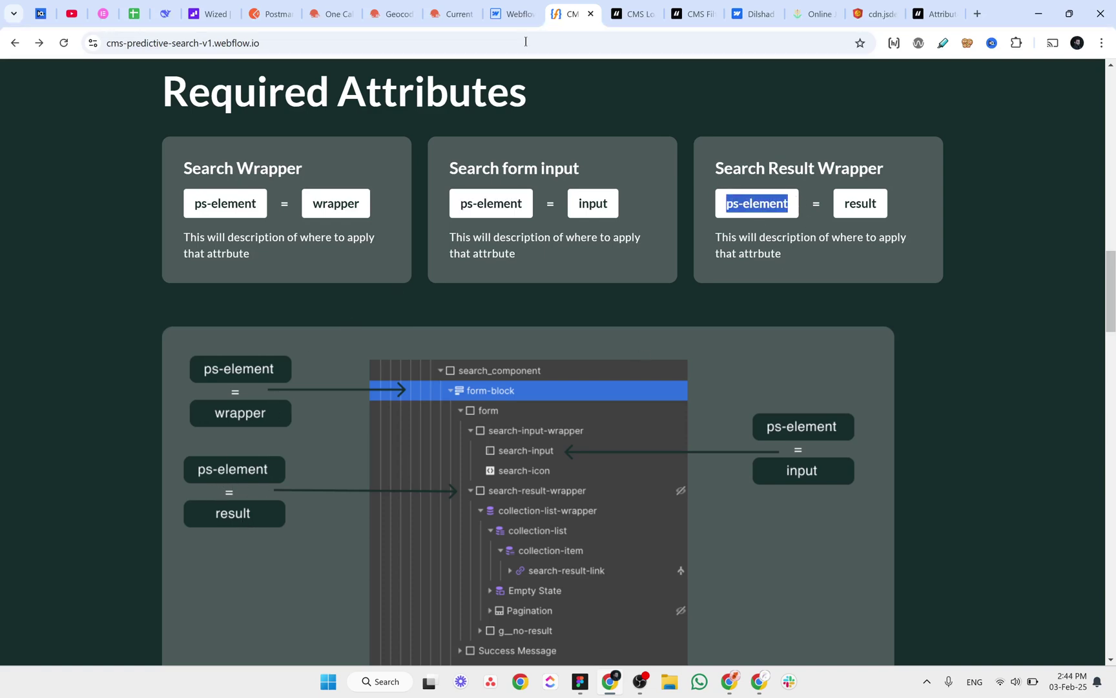
left_click(511, 14)
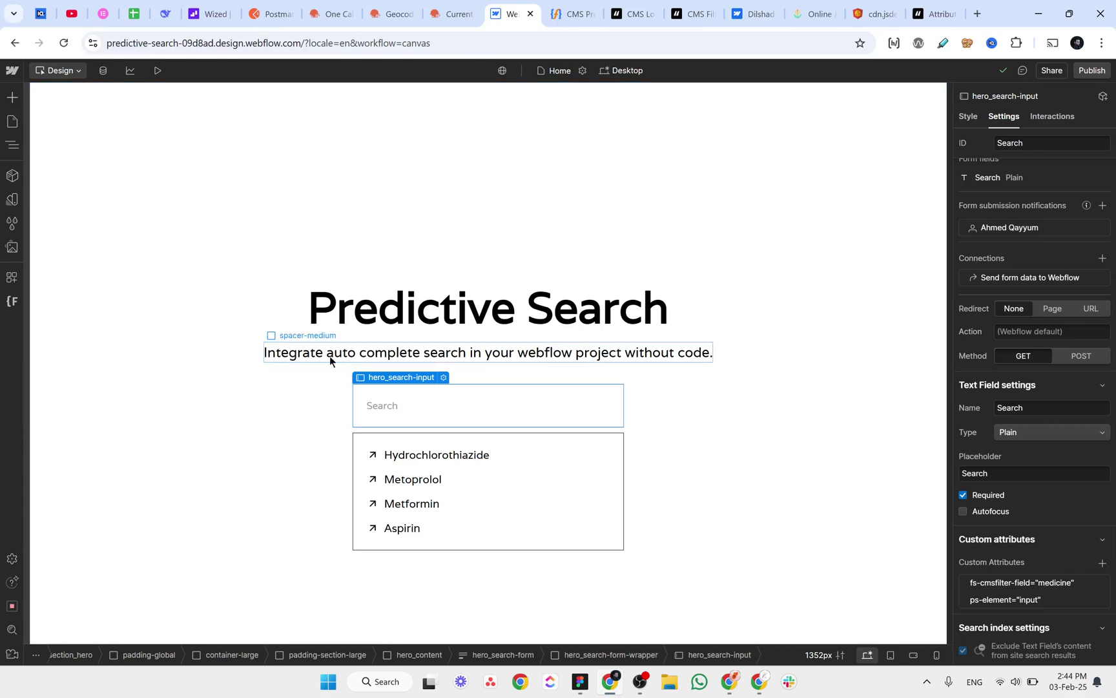
left_click(360, 452)
left_click(354, 447)
left_click(12, 144)
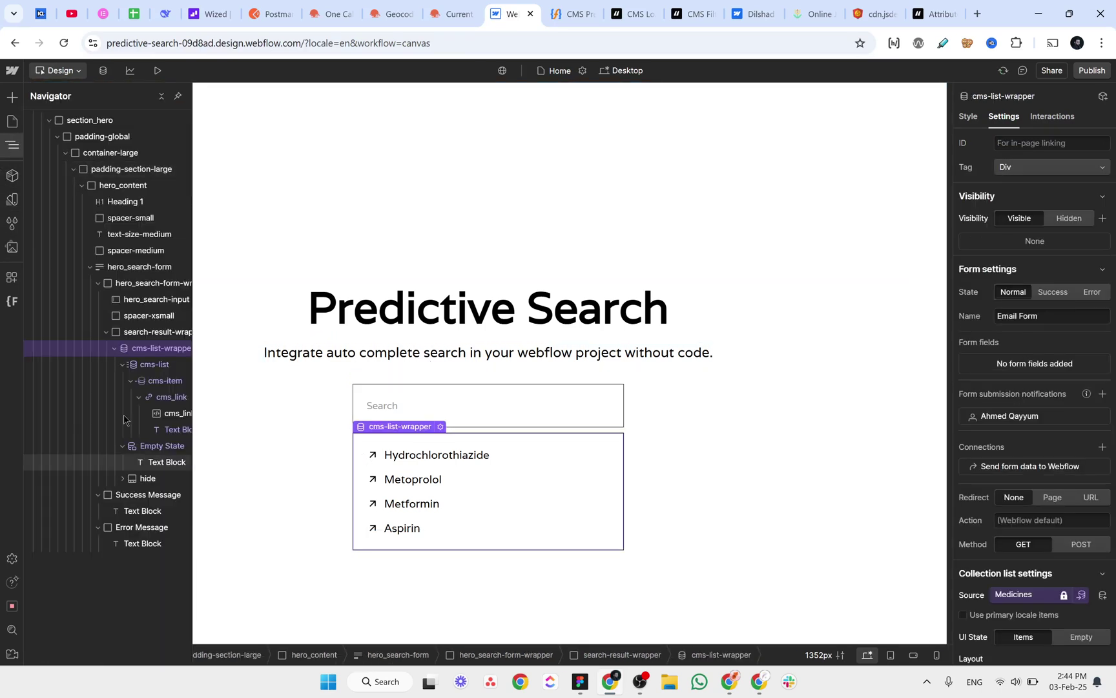
left_click(106, 331)
left_click(149, 332)
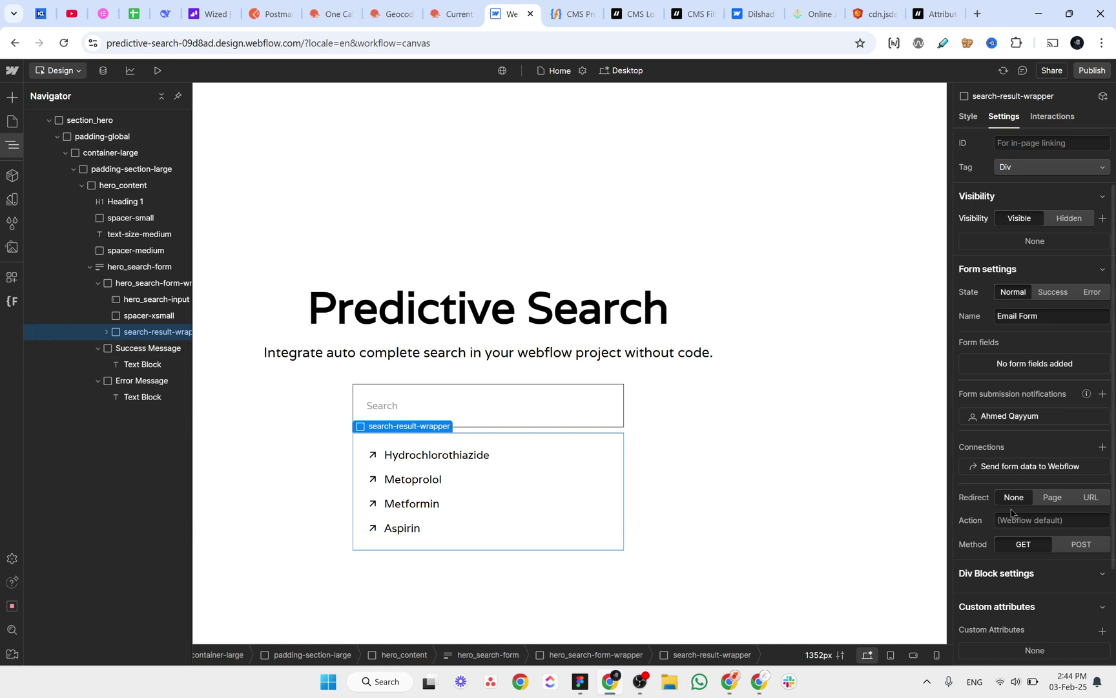
scroll(1015, 514, "down", 2)
left_click(1103, 522)
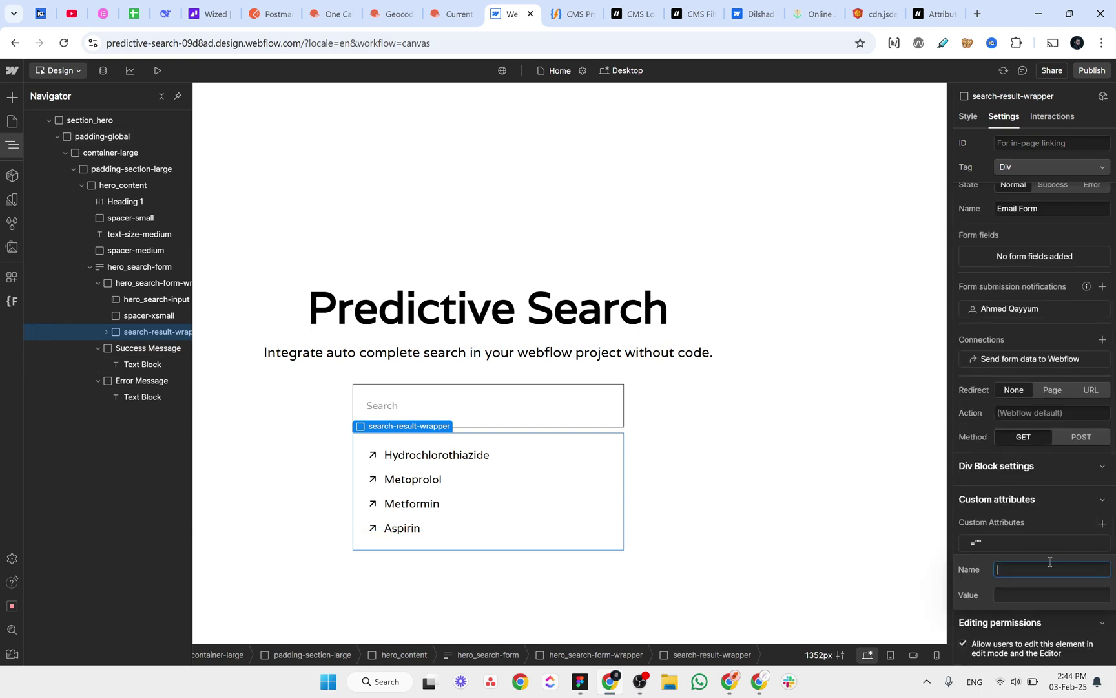
type("ps-element")
left_click(1024, 596)
type("result")
key("Return")
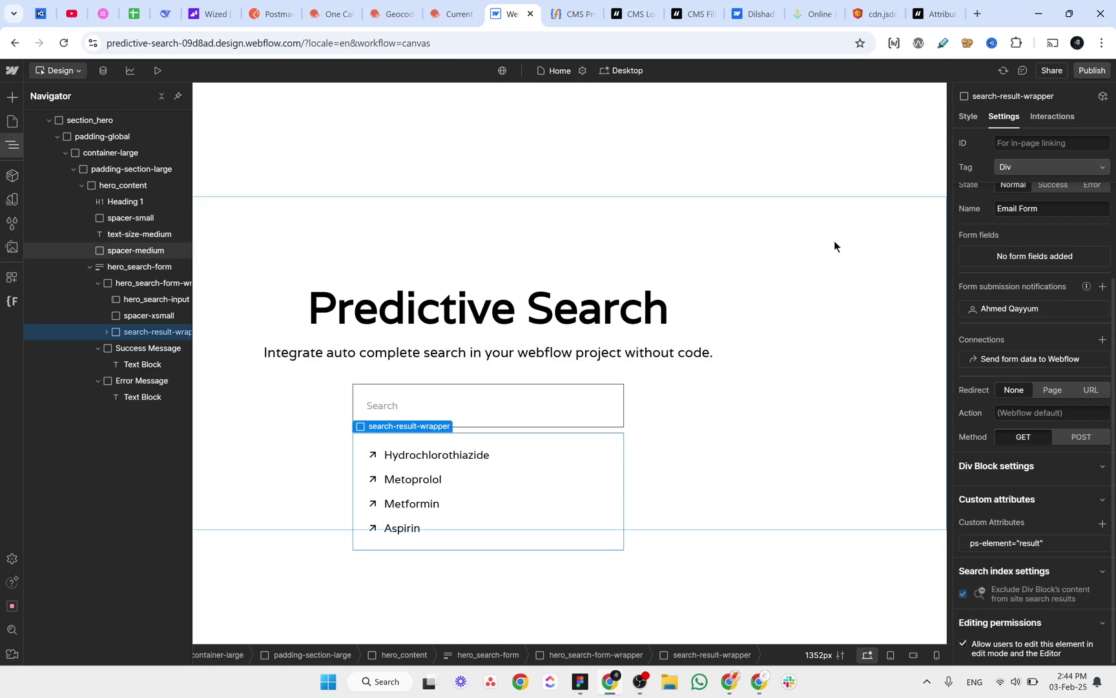
Review the Optional Attributes in the predictive search documentation and copy the input[ps-element] pointer-events style snippet from Tips.
key("ctrl+Tab")
scroll(0, 290, "down", 8)
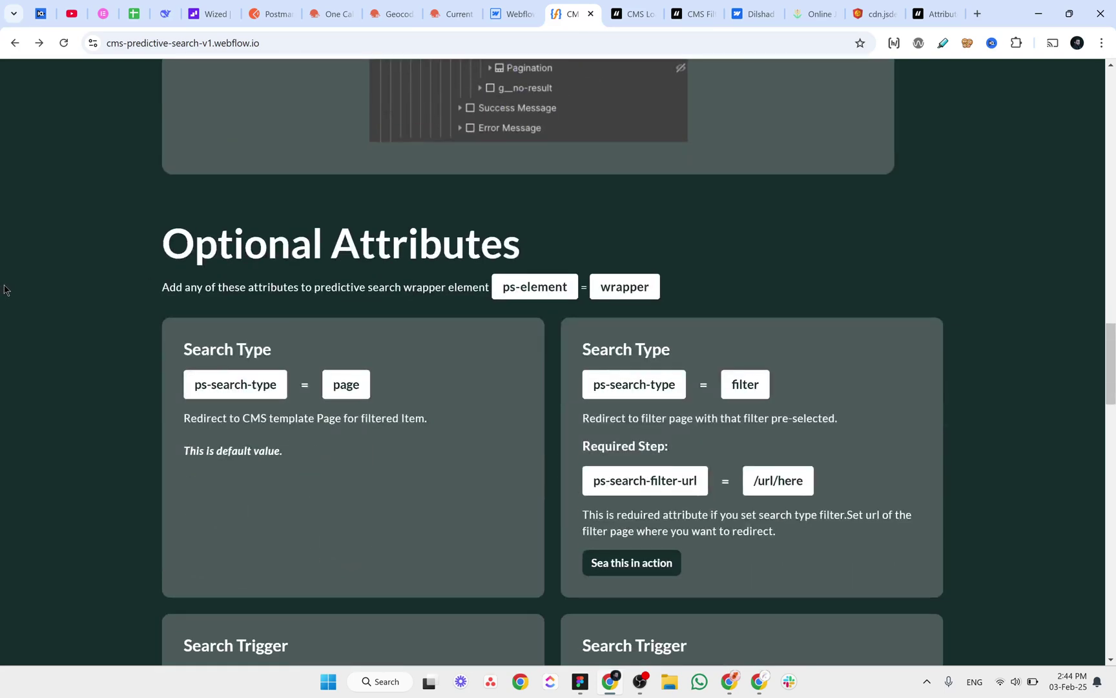
scroll(3, 289, "down", 10)
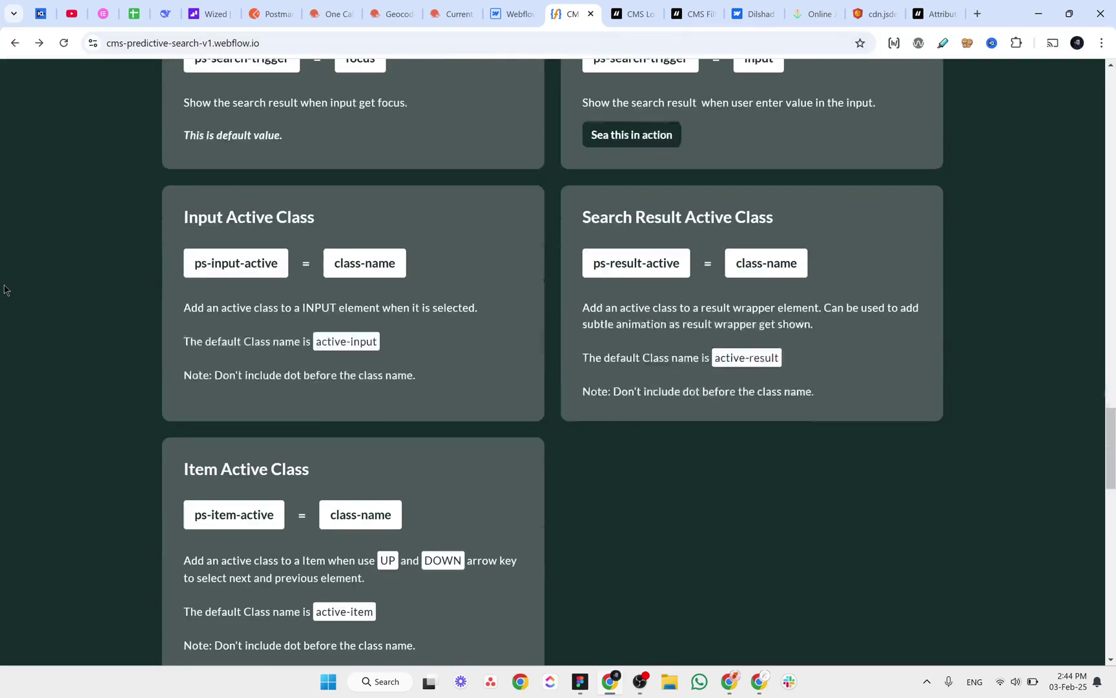
scroll(4, 290, "down", 10)
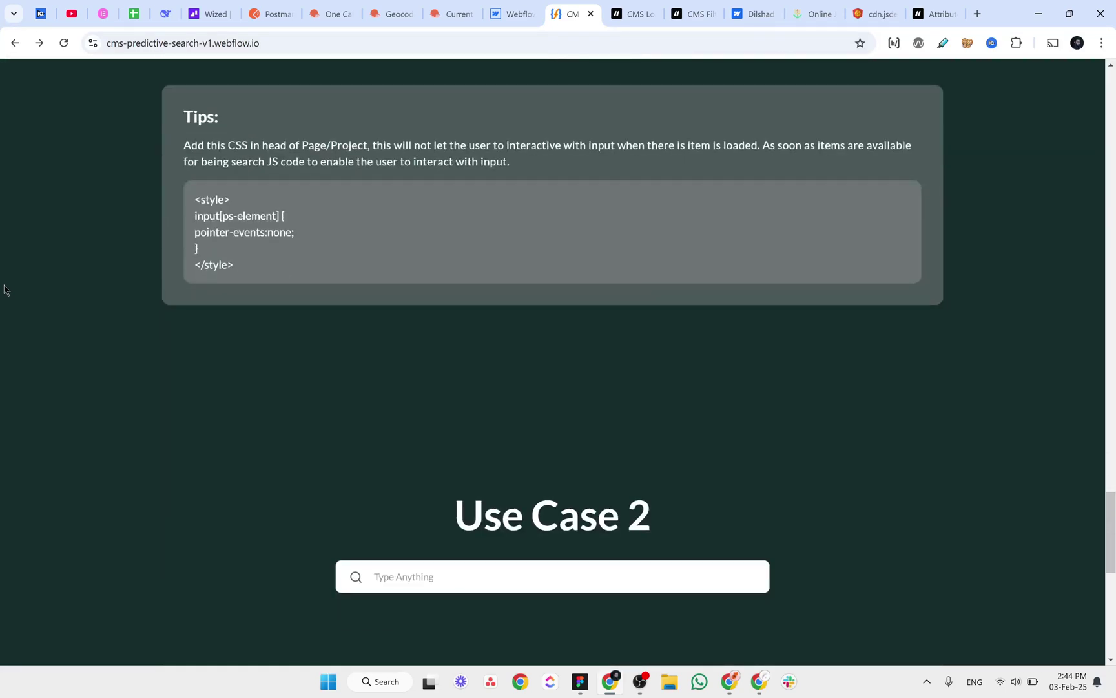
scroll(4, 289, "up", 4)
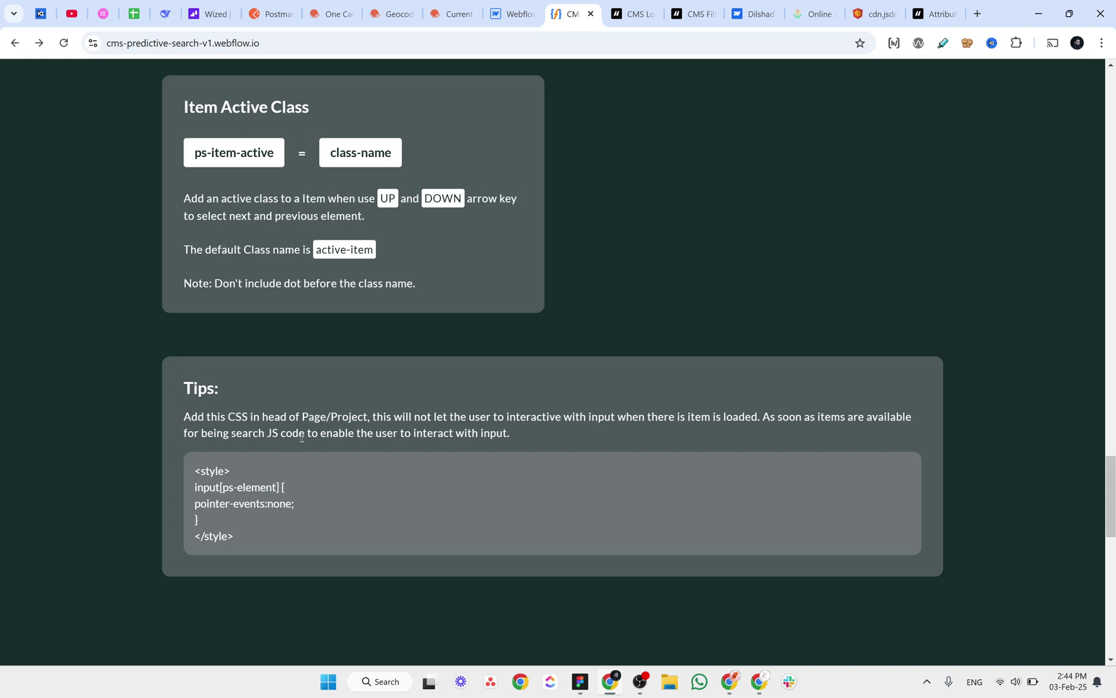
left_click_drag(236, 537, 187, 476)
key("ctrl+c")
Paste the copied style snippet below the Finsweet scripts in the Home page's head custom code in Webflow, indent its rule and save.
left_click(495, 18)
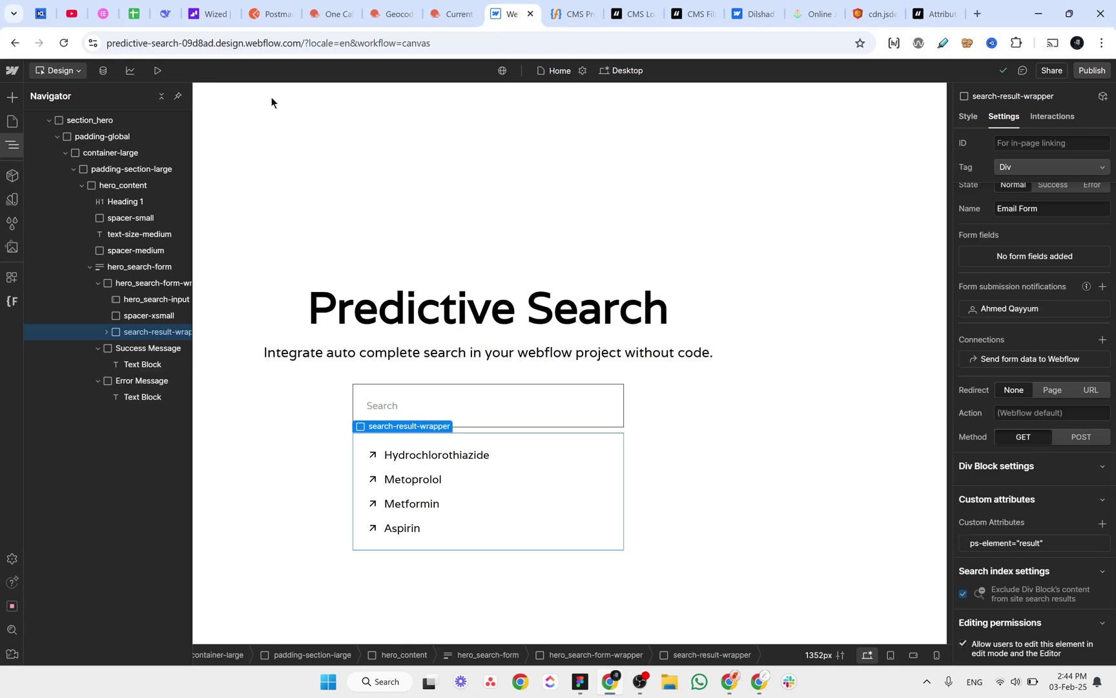
left_click(12, 121)
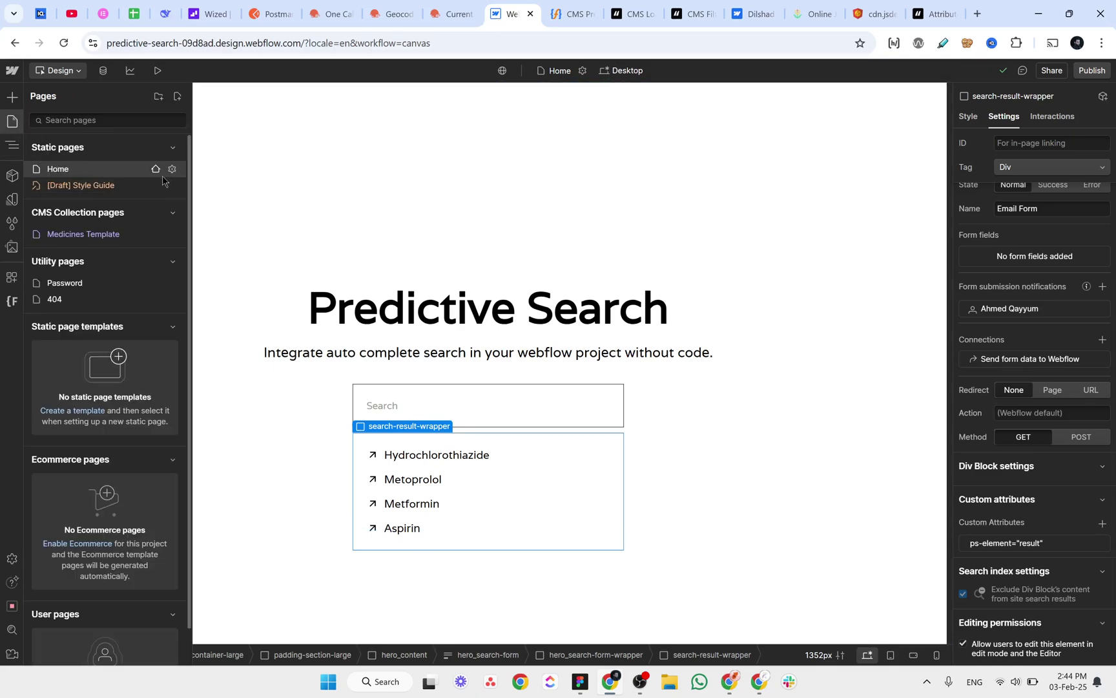
left_click(170, 169)
scroll(414, 333, "down", 10)
scroll(413, 333, "down", 9)
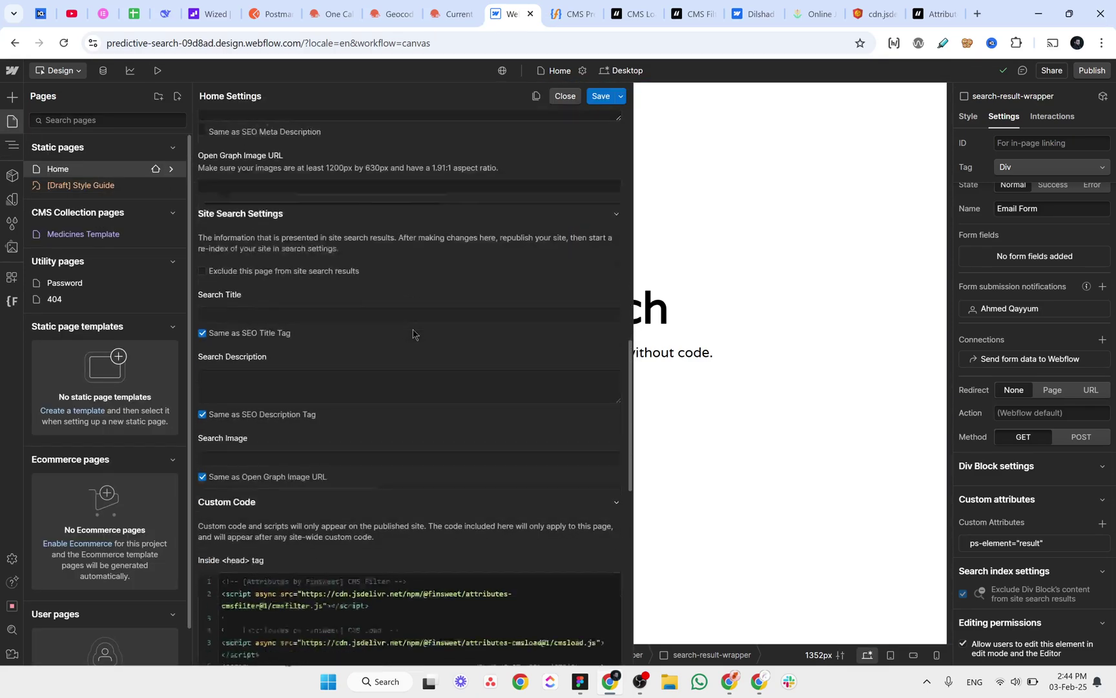
left_click(354, 344)
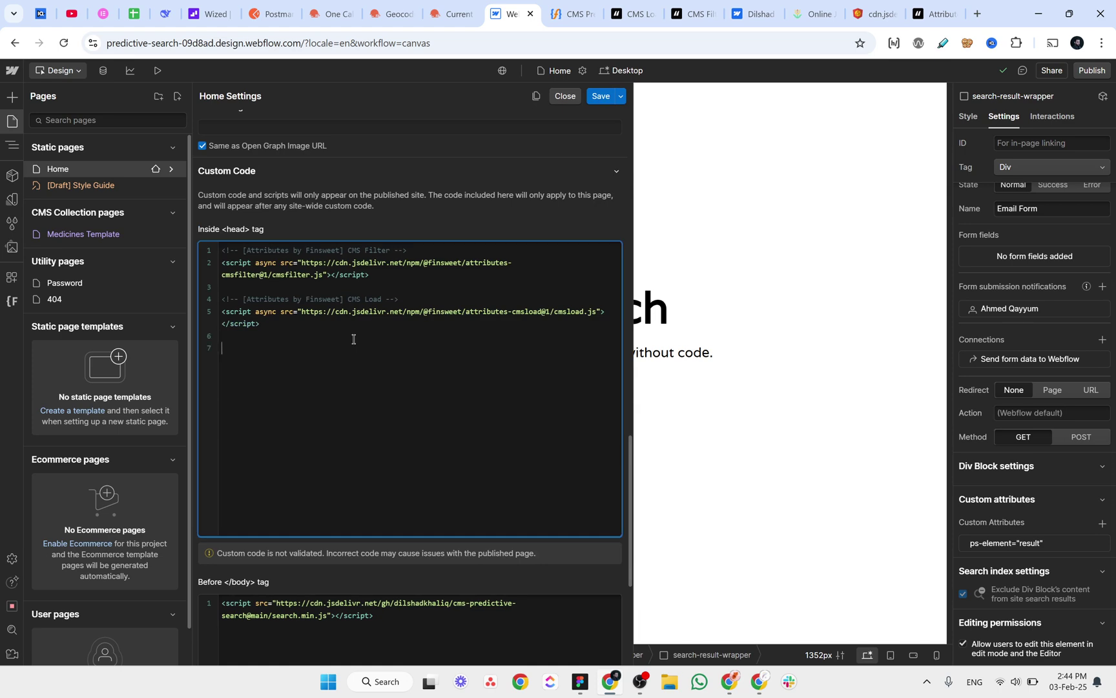
key("ctrl+v")
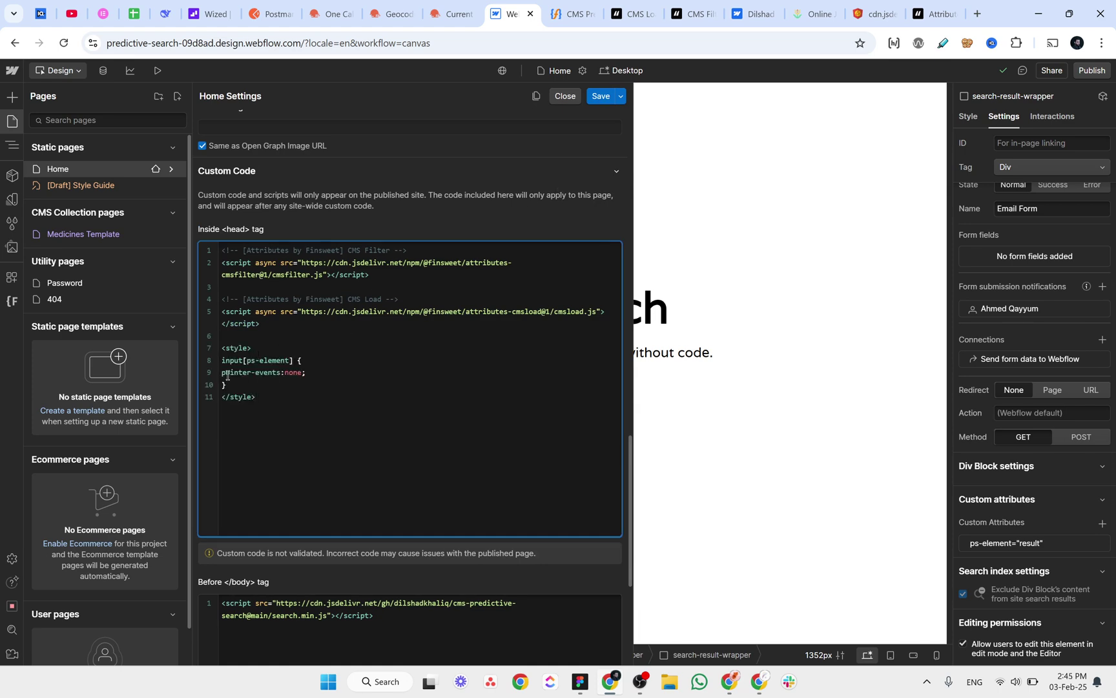
key("Tab")
left_click(599, 97)
left_click(9, 126)
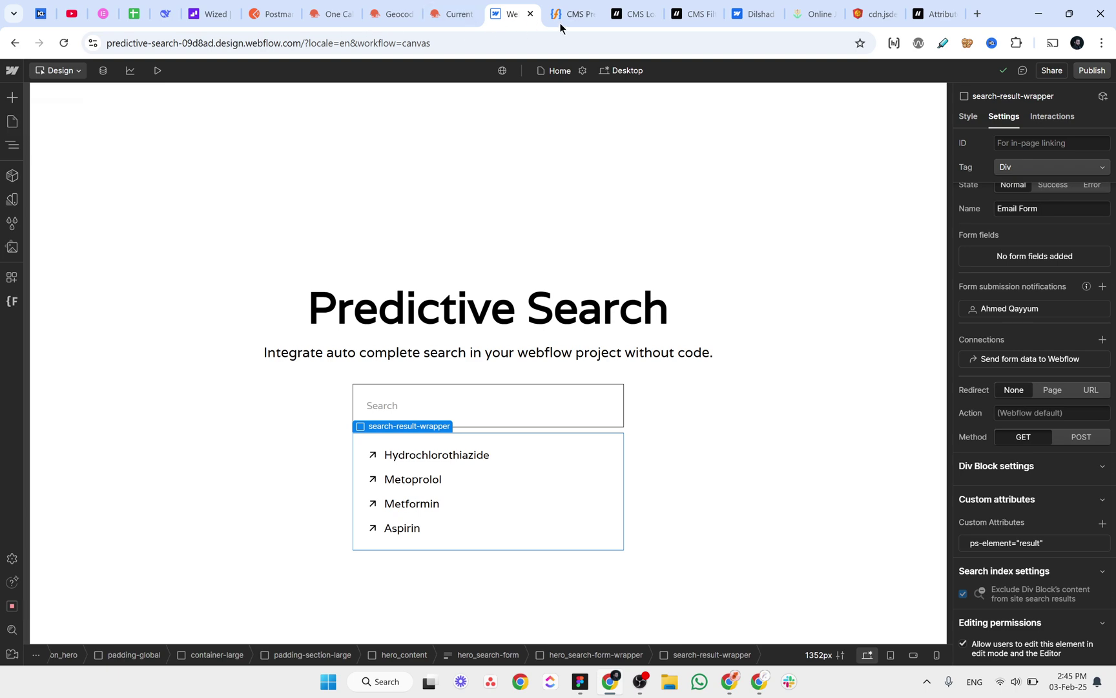
Place the Finsweet CMS Filter documentation beside the Webflow tab and look through its options for filter timing and animation settings.
left_click_drag(687, 20, 568, 14)
scroll(2, 276, "down", 7)
scroll(2, 276, "down", 10)
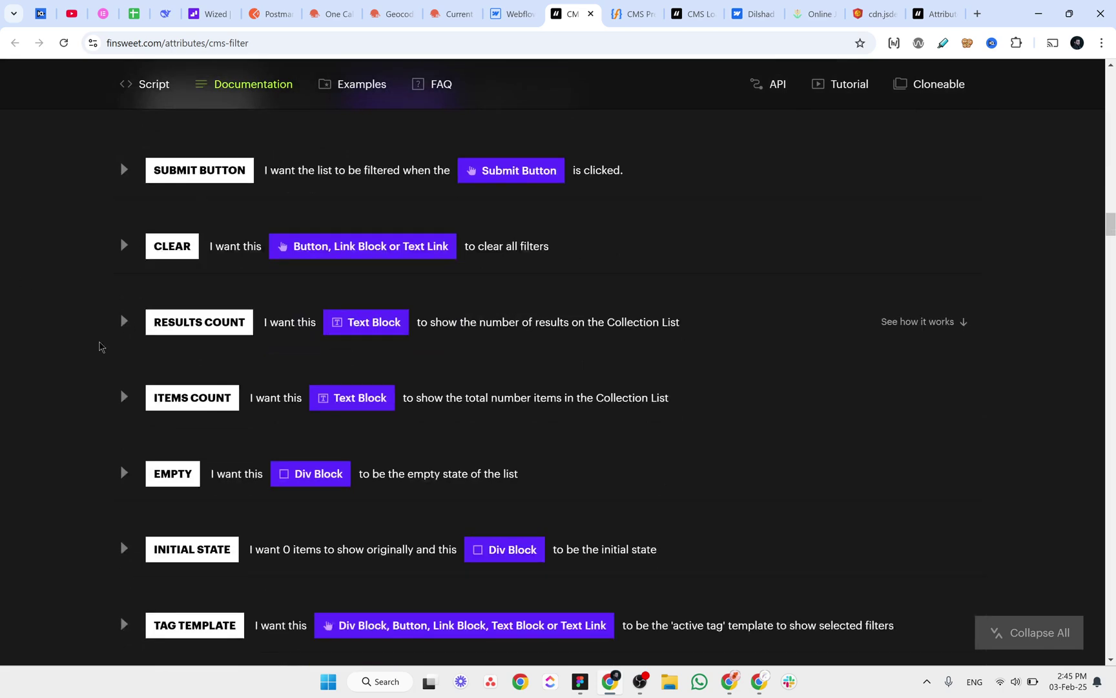
scroll(26, 349, "down", 4)
scroll(24, 350, "down", 4)
scroll(24, 350, "down", 4)
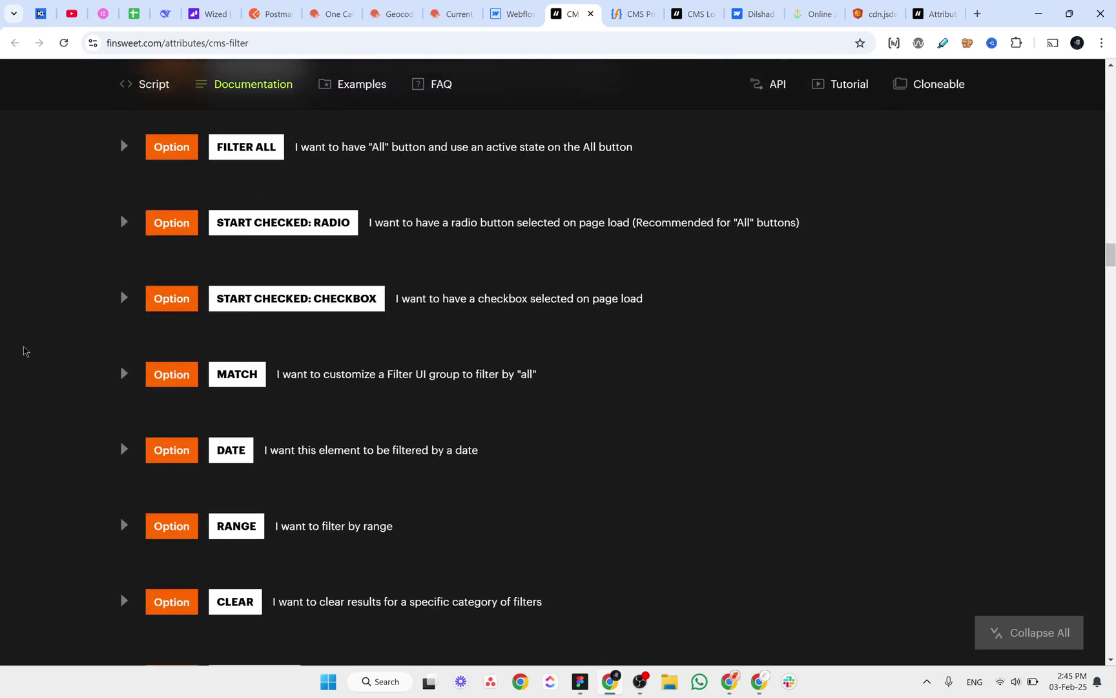
scroll(24, 351, "down", 9)
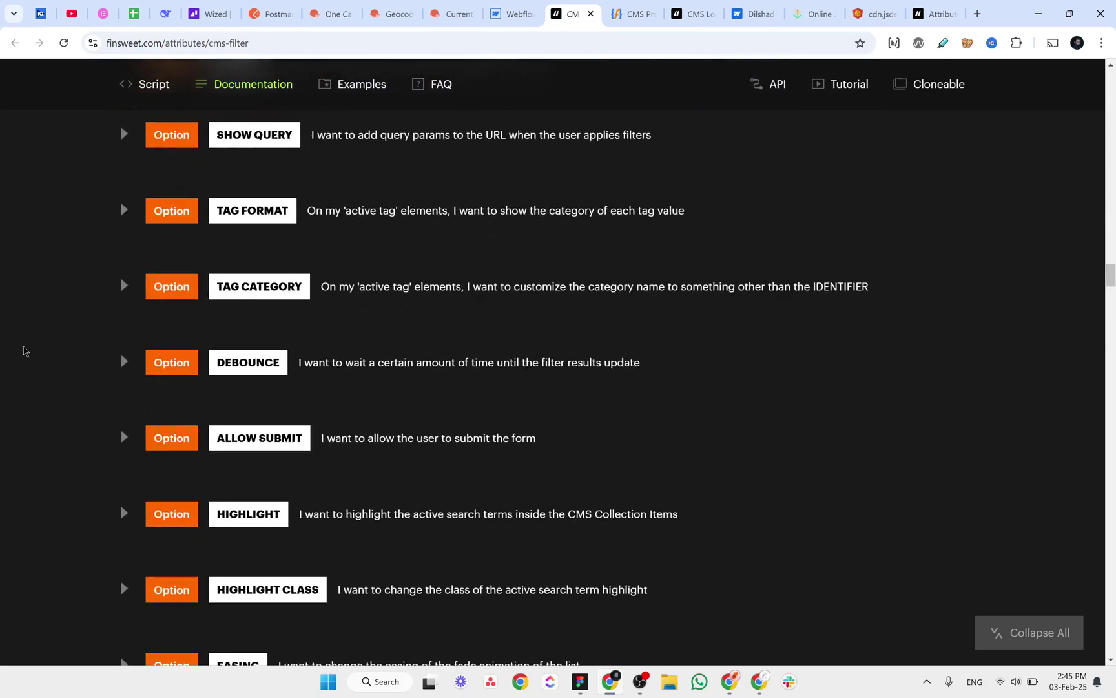
scroll(24, 351, "down", 5)
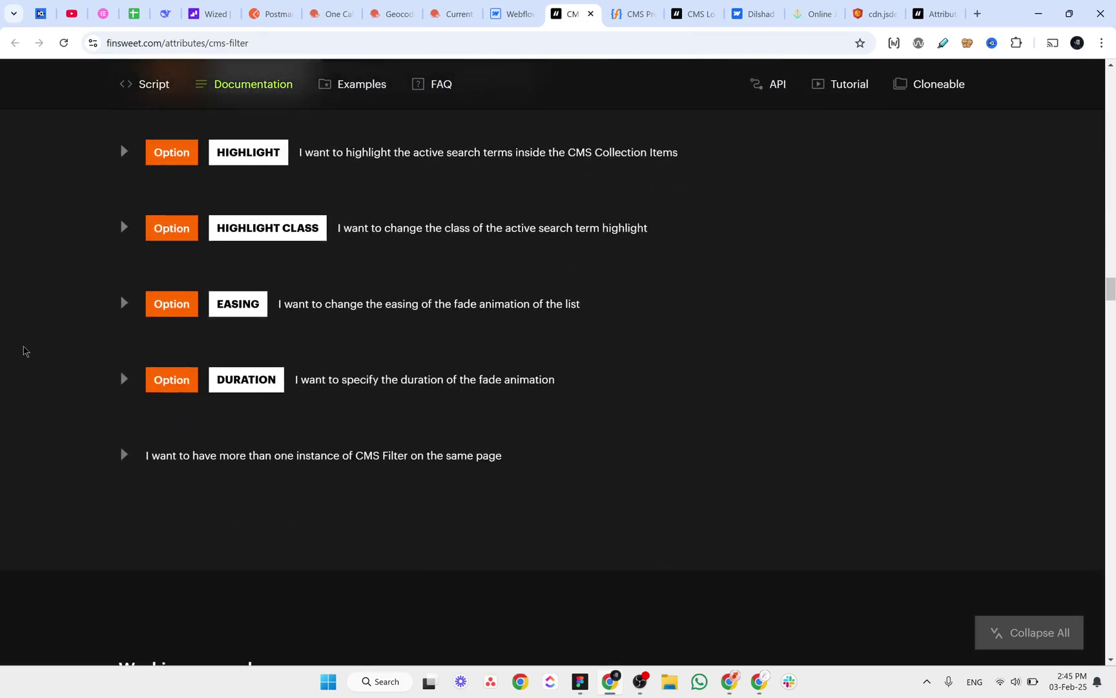
scroll(24, 351, "down", 5)
scroll(24, 351, "down", 5)
scroll(25, 349, "up", 7)
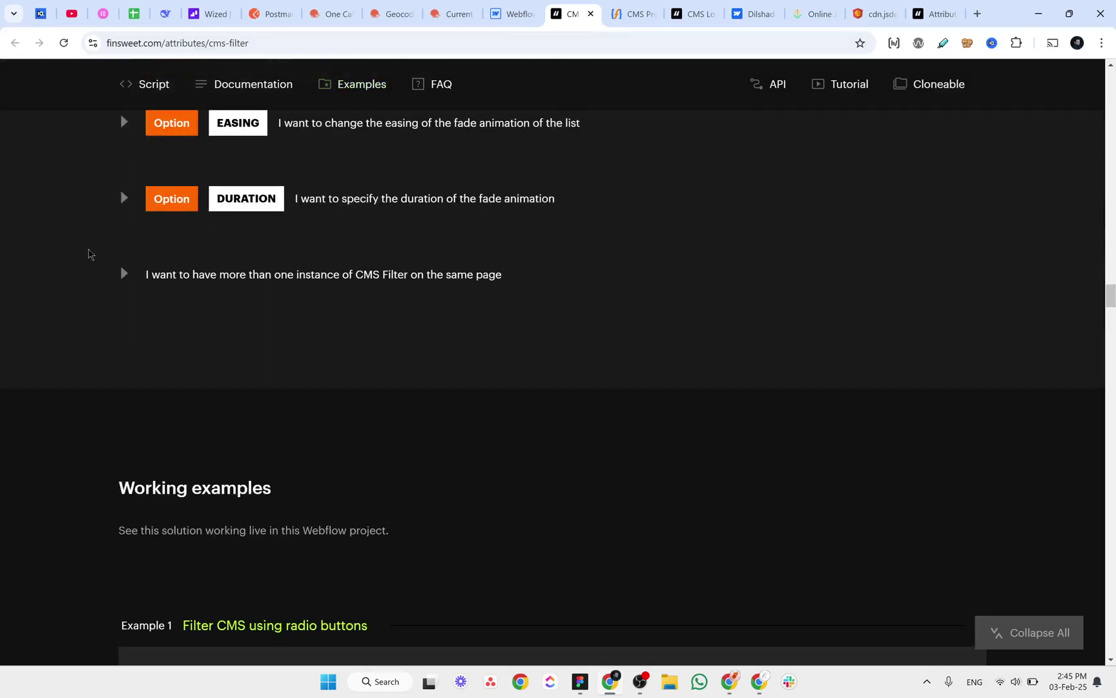
scroll(77, 307, "up", 2)
scroll(77, 310, "up", 1)
Expand the Duration and Debounce options in the CMS Filter documentation and read where each attribute belongs.
left_click(113, 380)
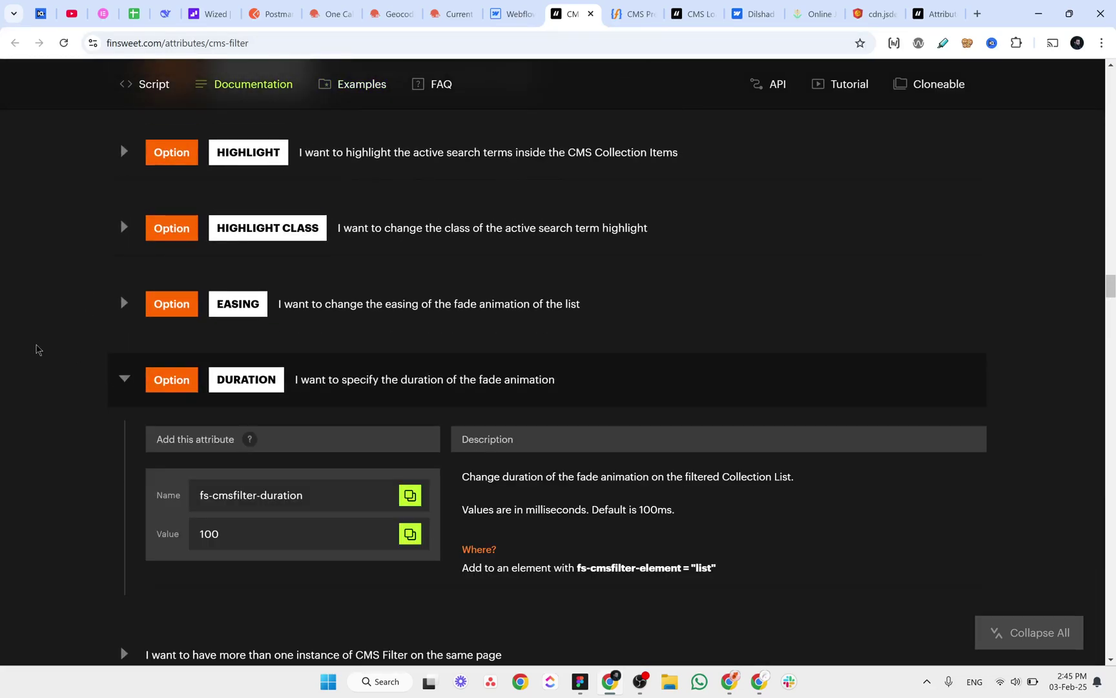
scroll(88, 342, "up", 2)
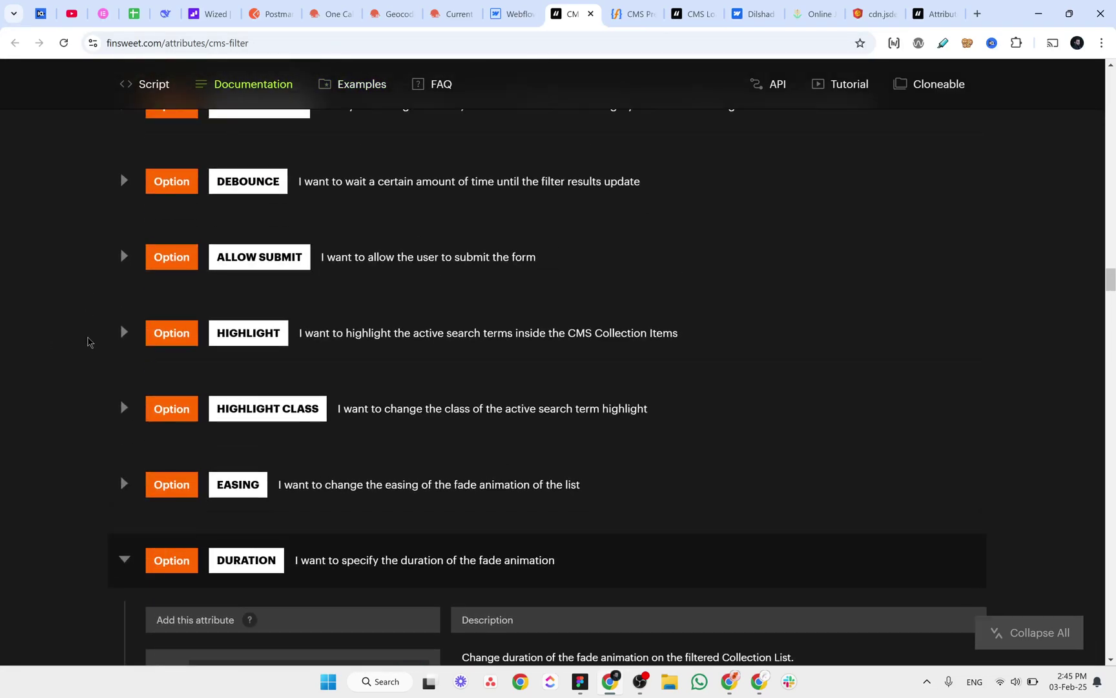
scroll(88, 342, "up", 3)
left_click(122, 362)
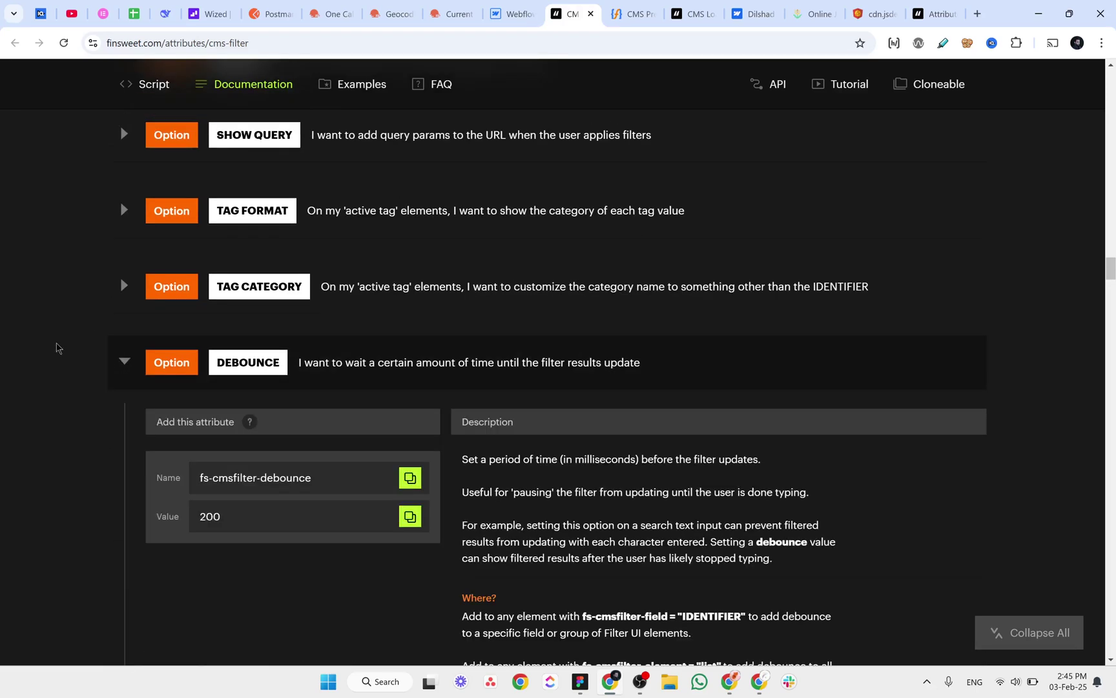
scroll(56, 348, "down", 1)
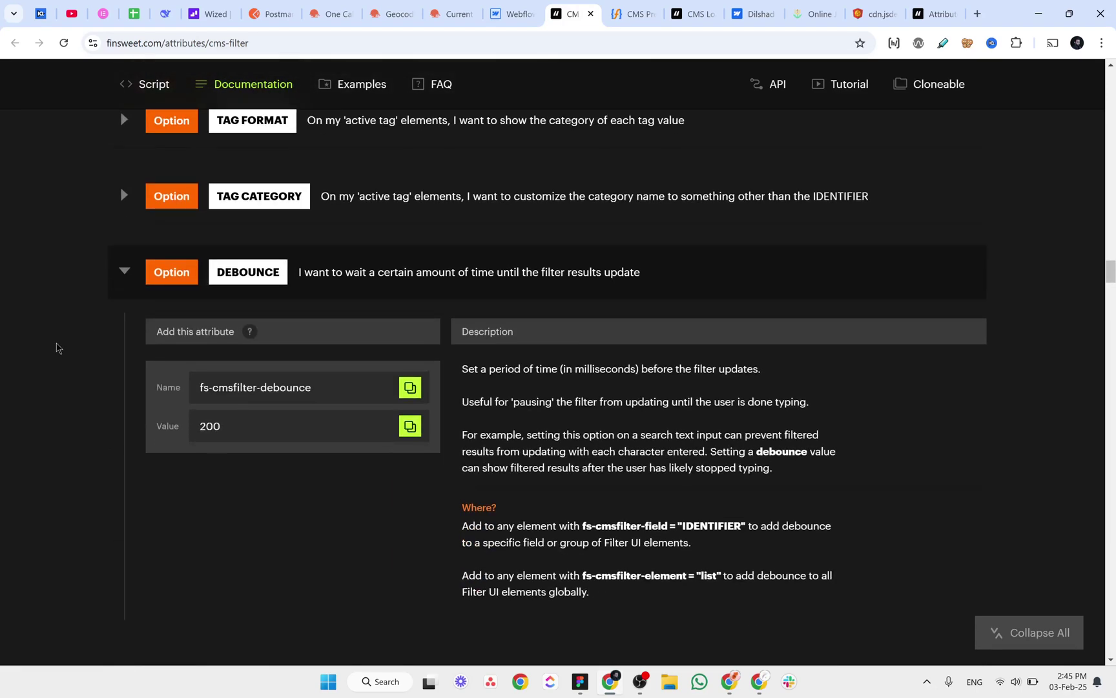
scroll(56, 348, "down", 1)
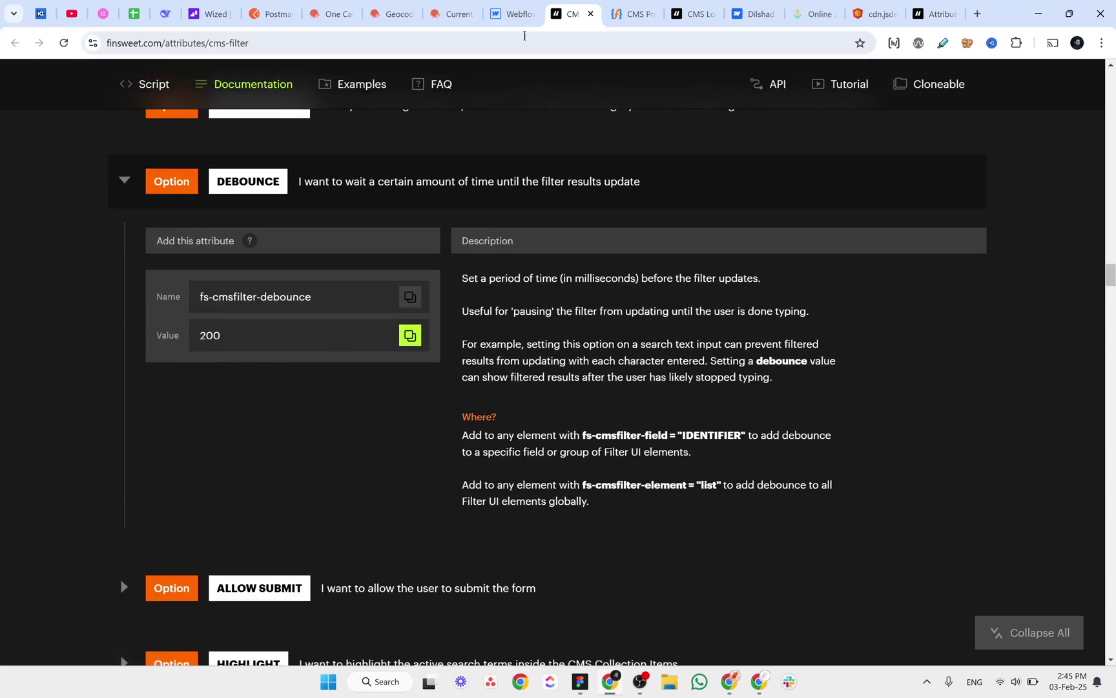
Switch to Webflow and check the custom attributes on hero_search-form-wrapper and hero_search-input.
left_click(515, 13)
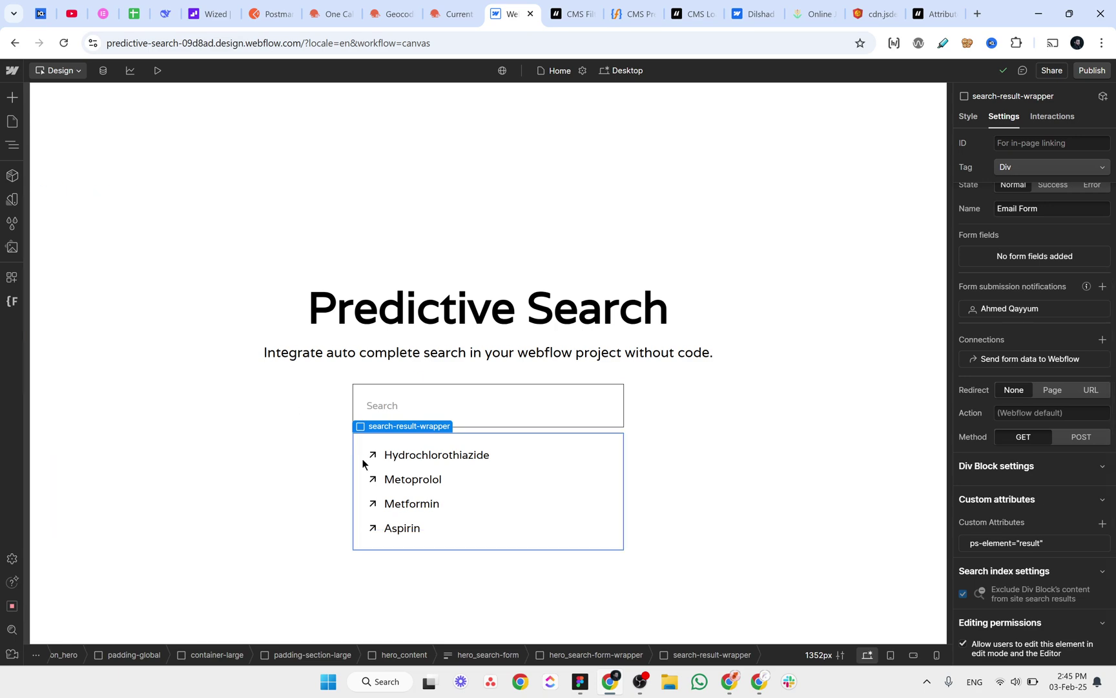
left_click(413, 398)
scroll(1069, 504, "down", 2)
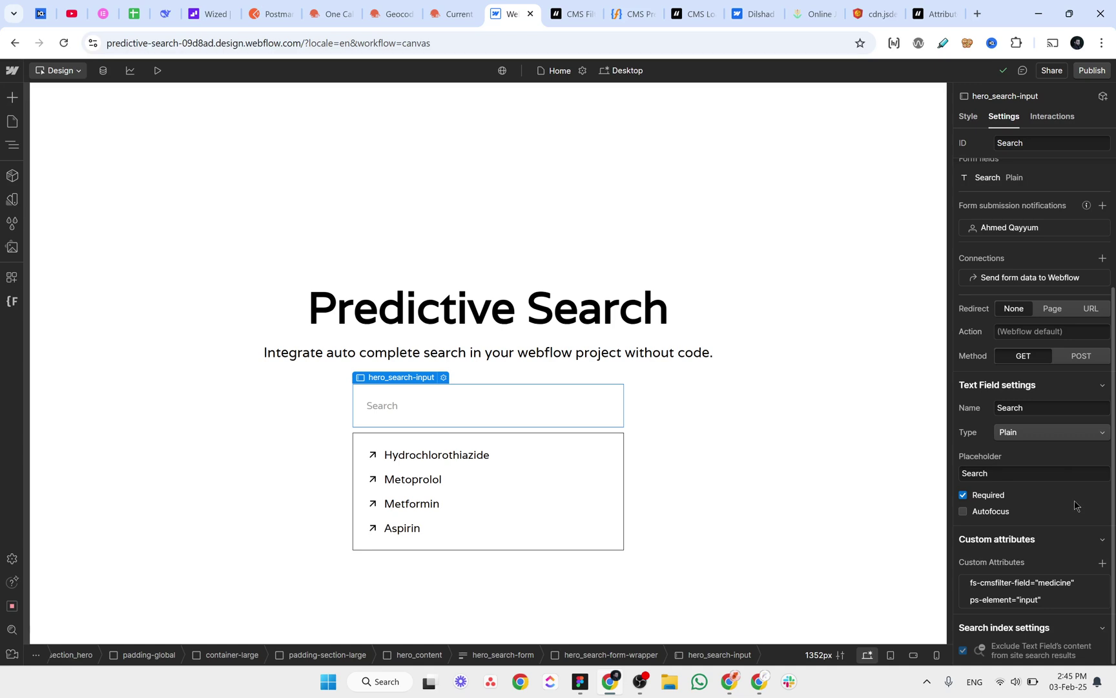
left_click(11, 148)
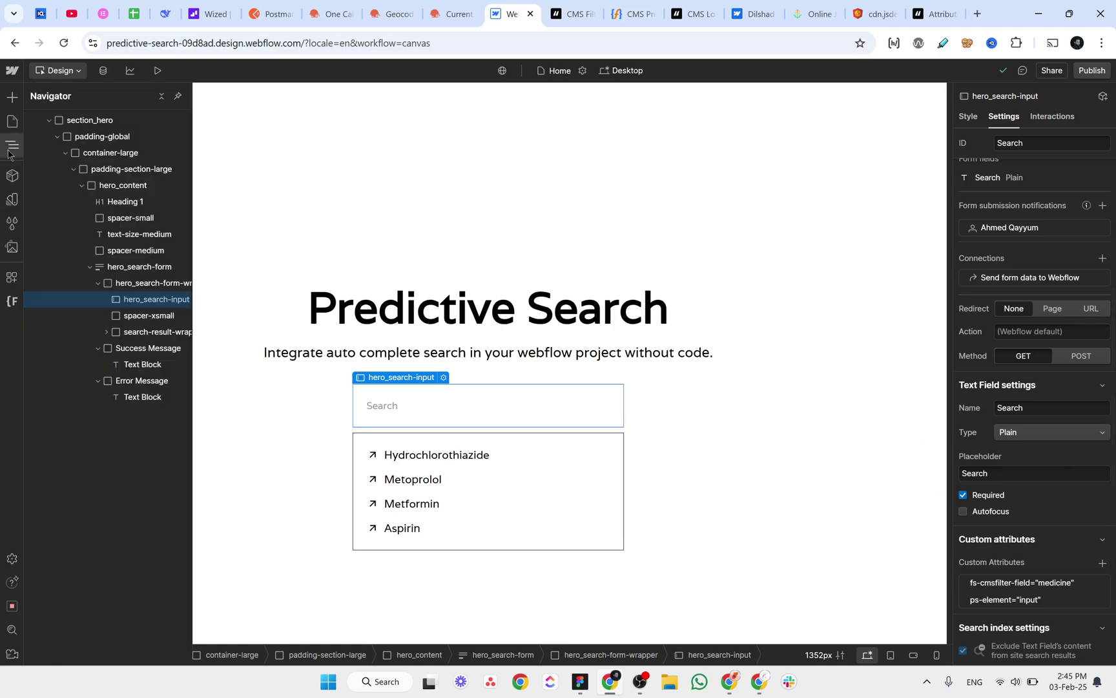
left_click(139, 283)
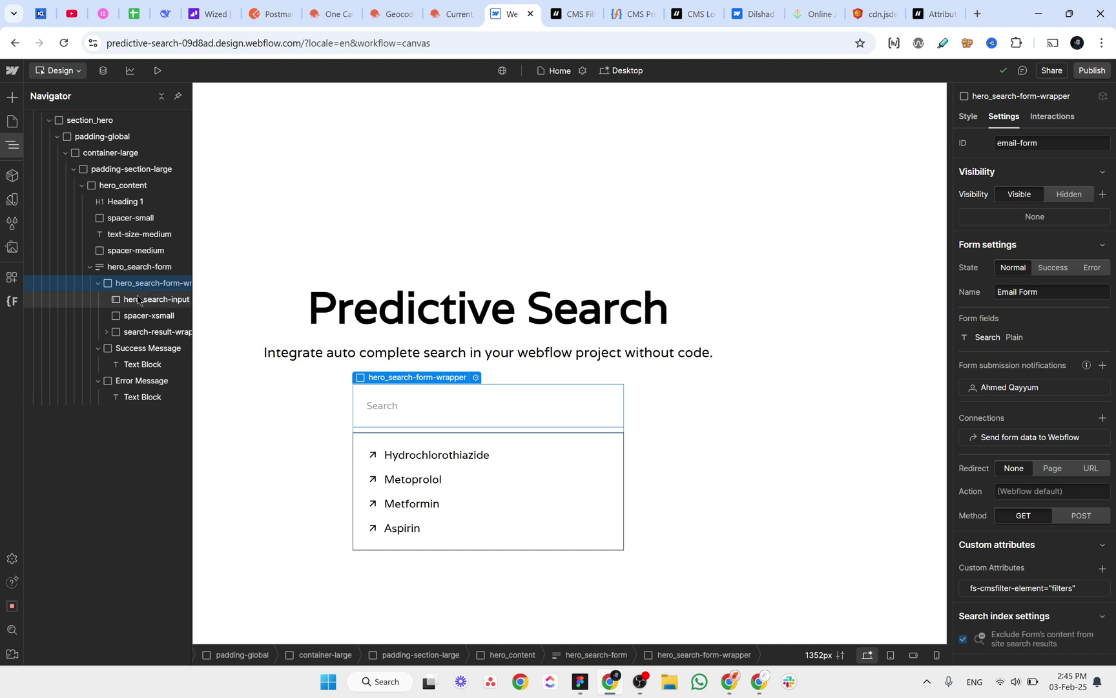
left_click(137, 299)
scroll(1027, 495, "down", 3)
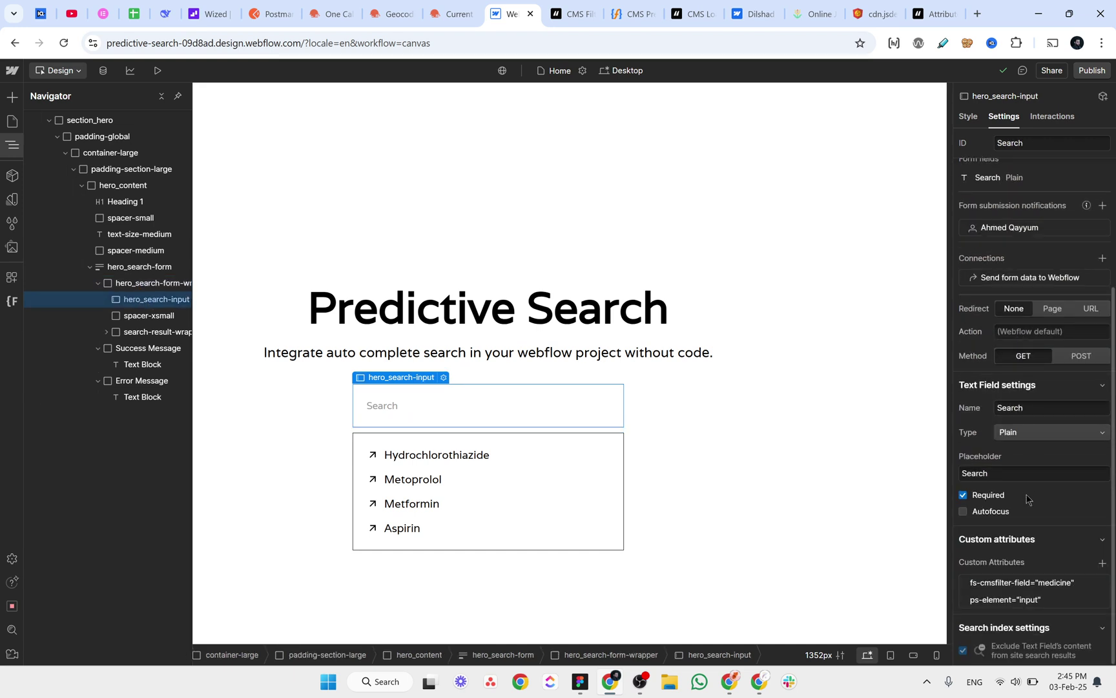
Take the Debounce attribute name from the CMS Filter documentation and add fs-cmsfilter-debounce with value 0 to cms-list in Webflow.
left_click(572, 14)
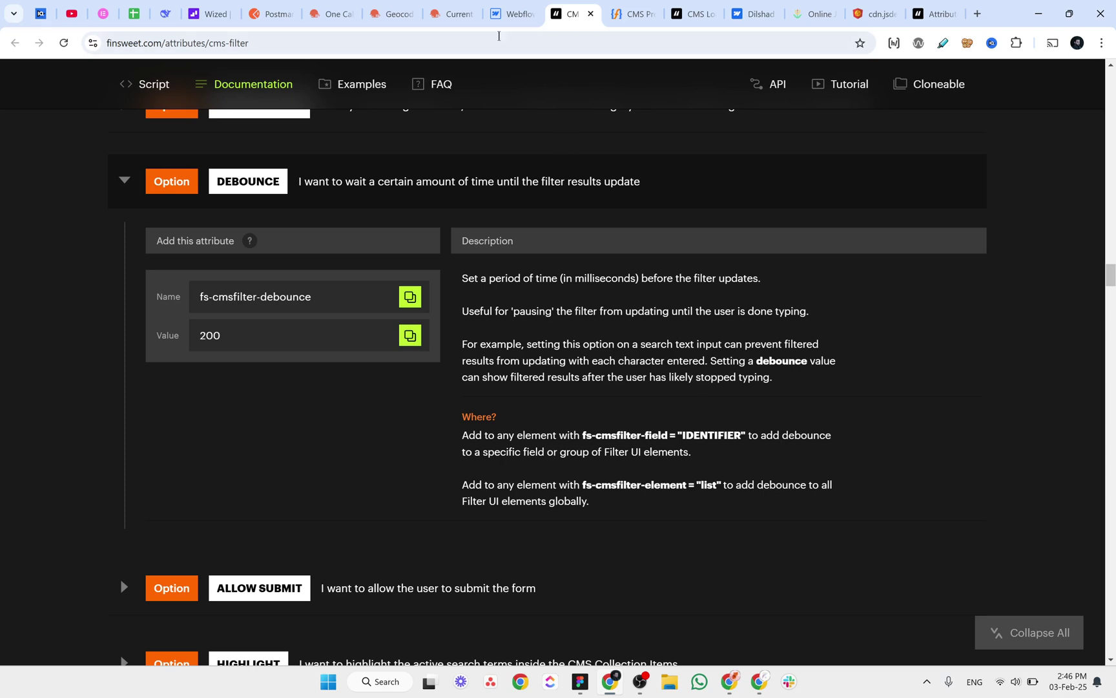
left_click(511, 13)
left_click(106, 332)
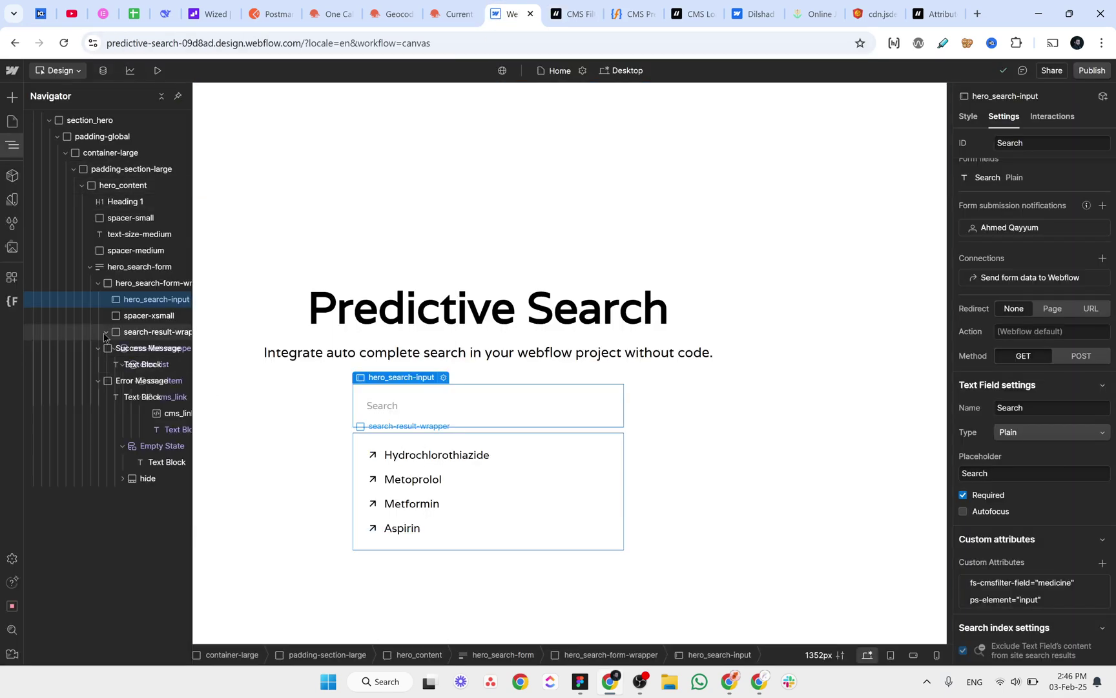
left_click(140, 364)
scroll(1105, 564, "down", 6)
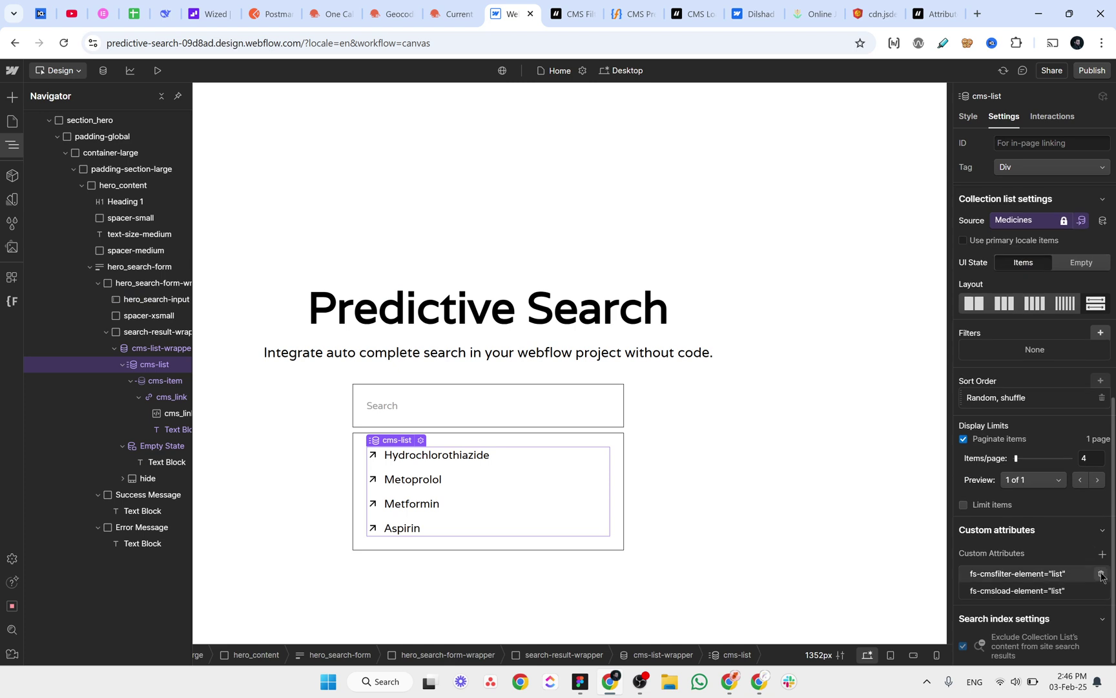
left_click(1102, 553)
type("fs-cmsfilter-debounce")
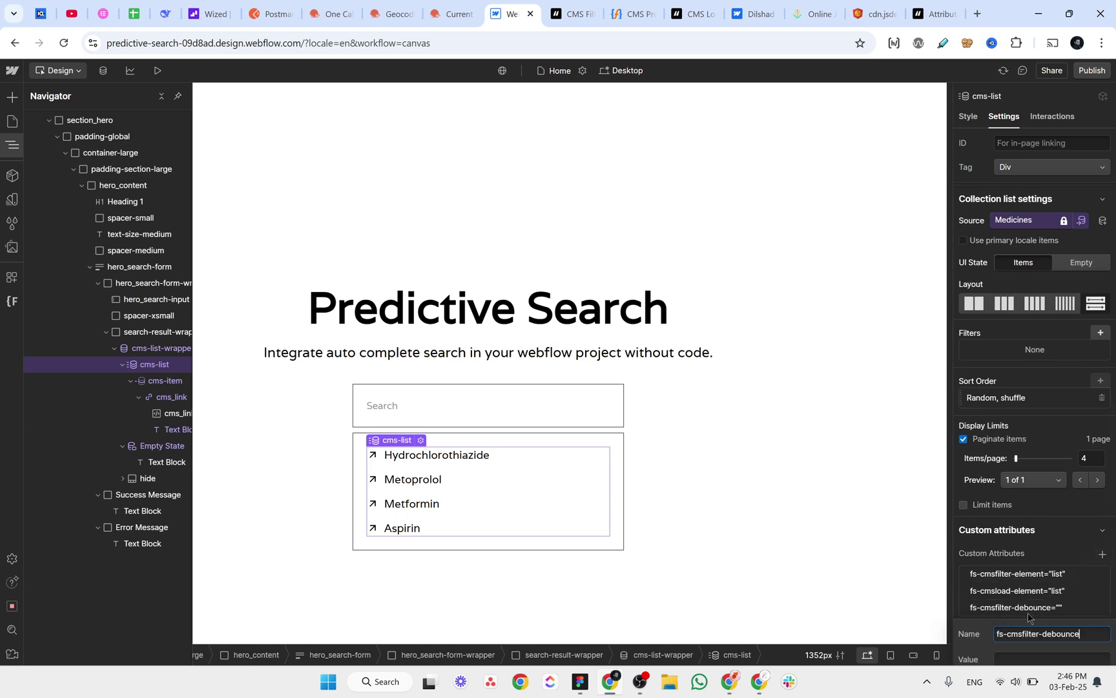
type("0")
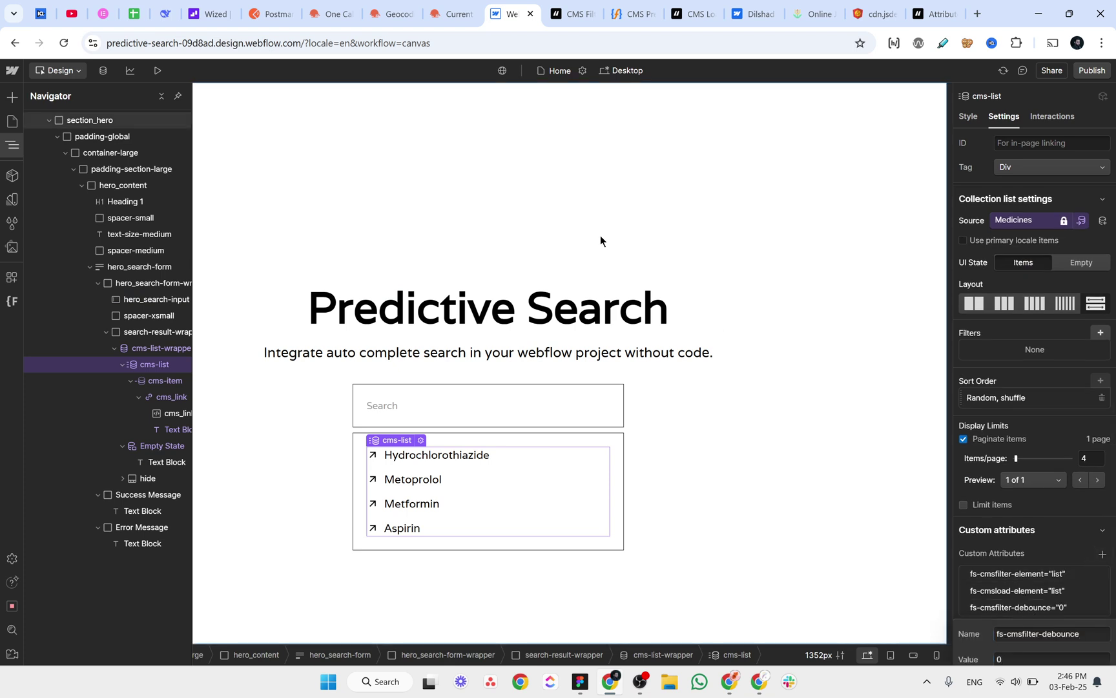
Copy the Duration attribute name from the CMS Filter documentation and add fs-cmsfilter-duration with value 0 to cms-list in Webflow.
left_click(574, 15)
scroll(323, 258, "down", 10)
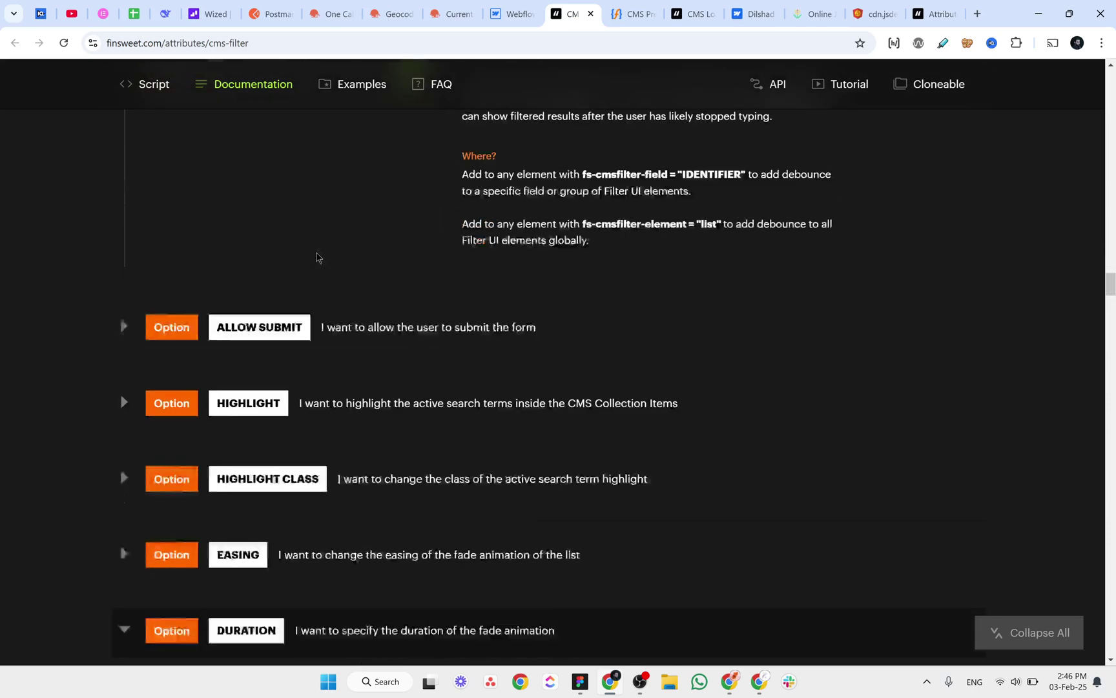
left_click(409, 374)
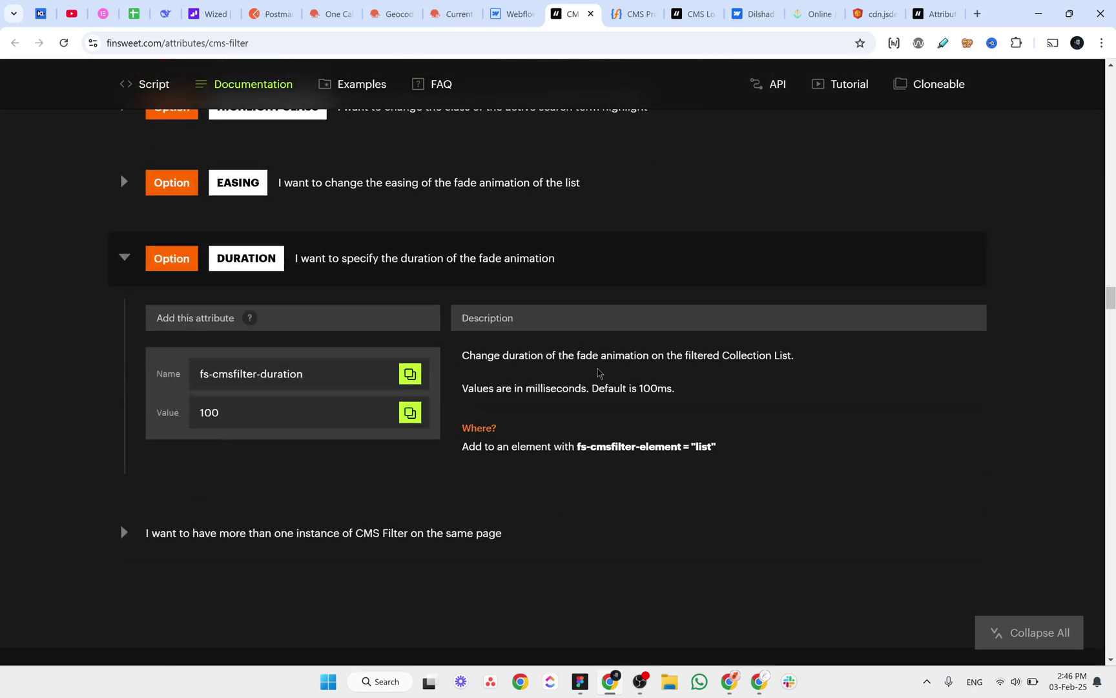
left_click(511, 14)
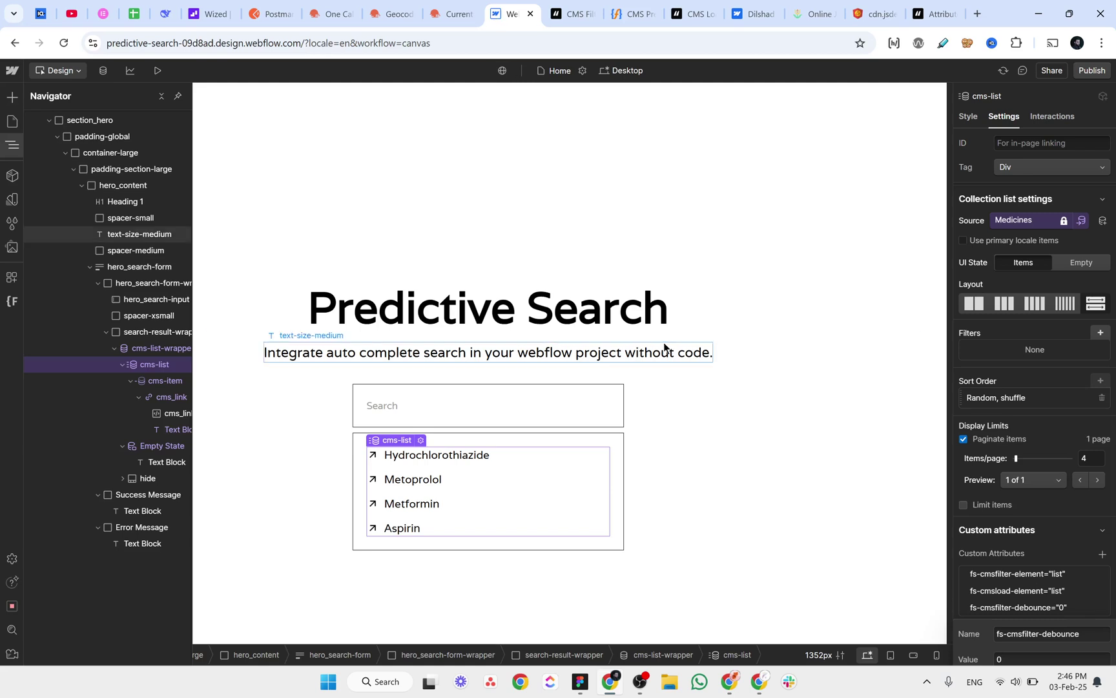
left_click(1070, 560)
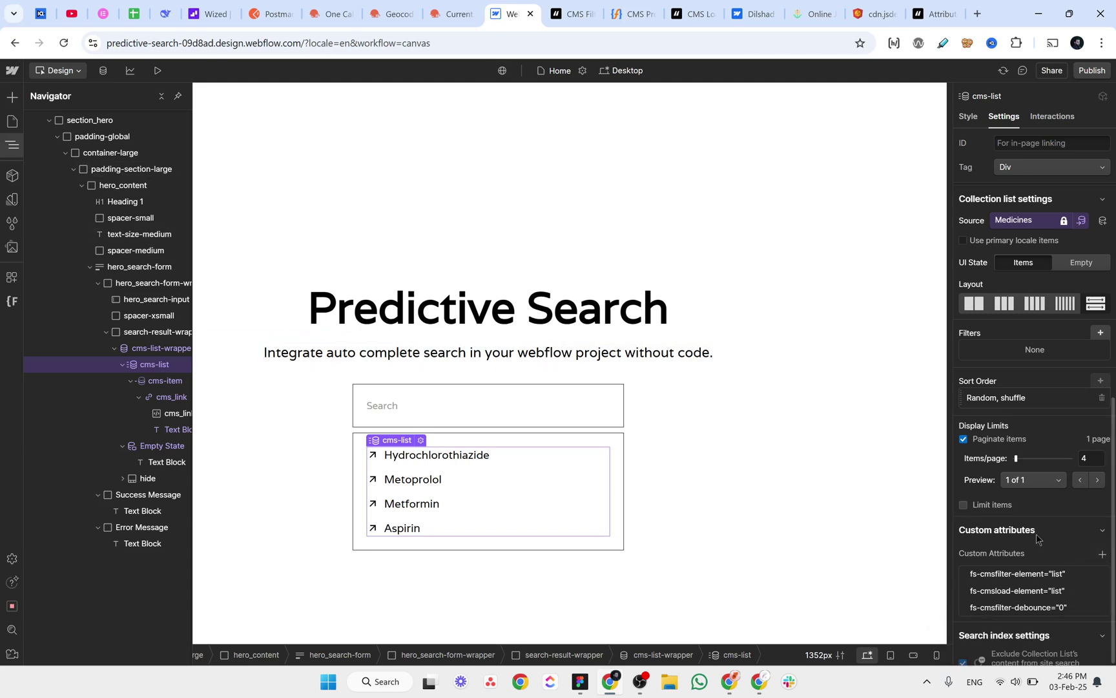
scroll(1040, 540, "down", 1)
left_click(1101, 538)
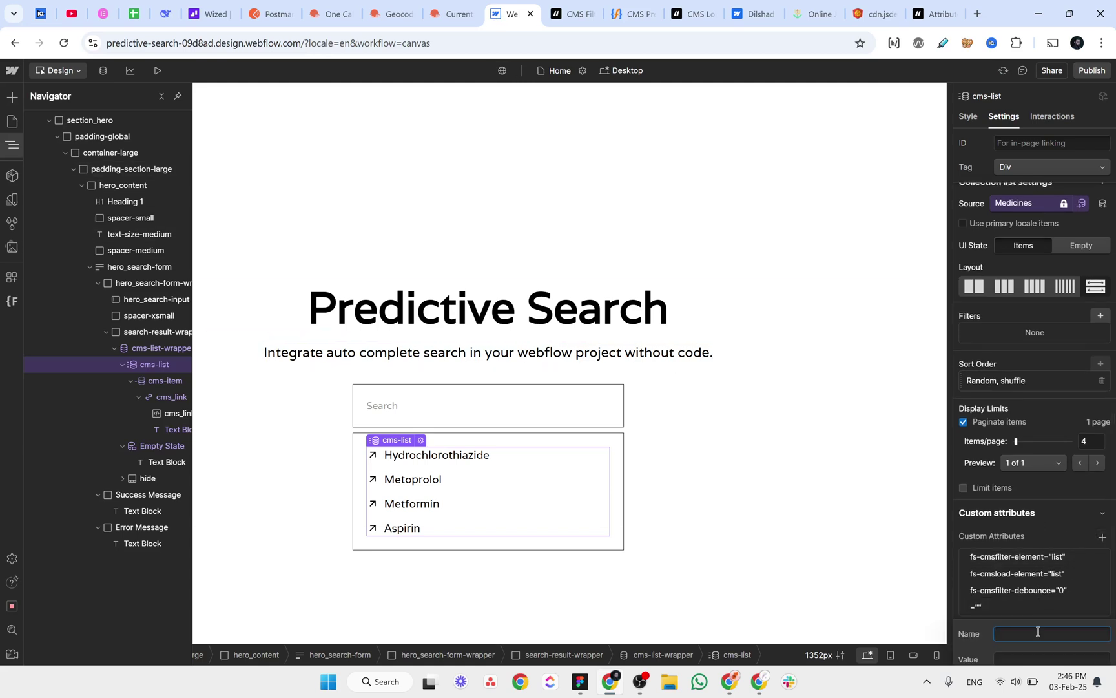
key("ctrl+v")
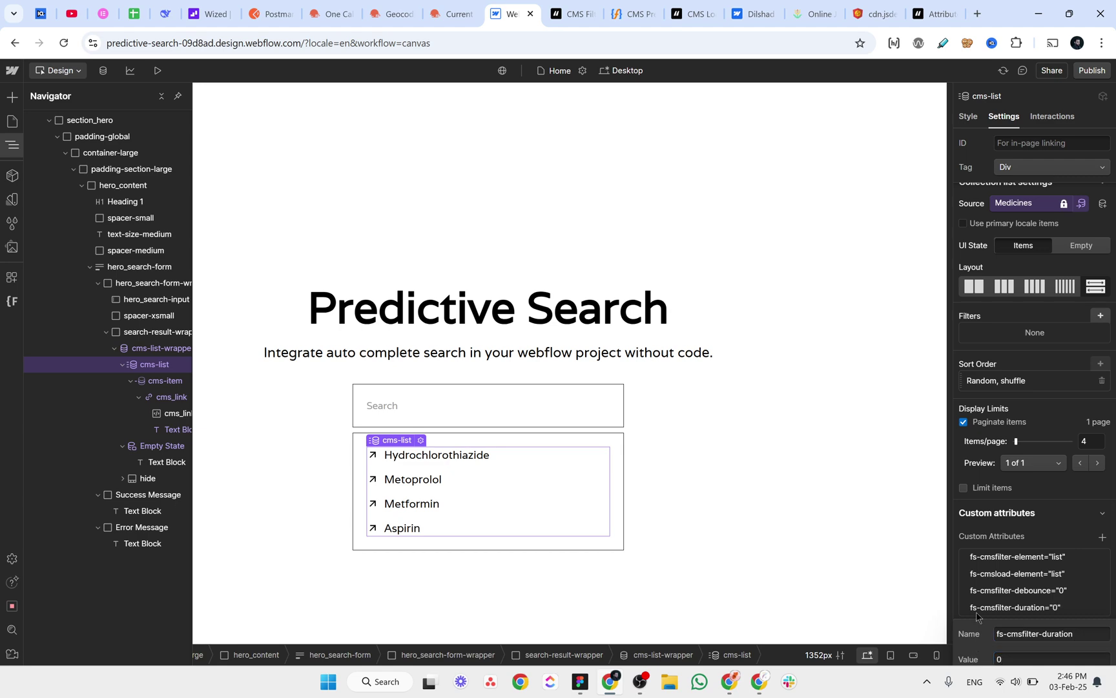
type("0")
key("Return")
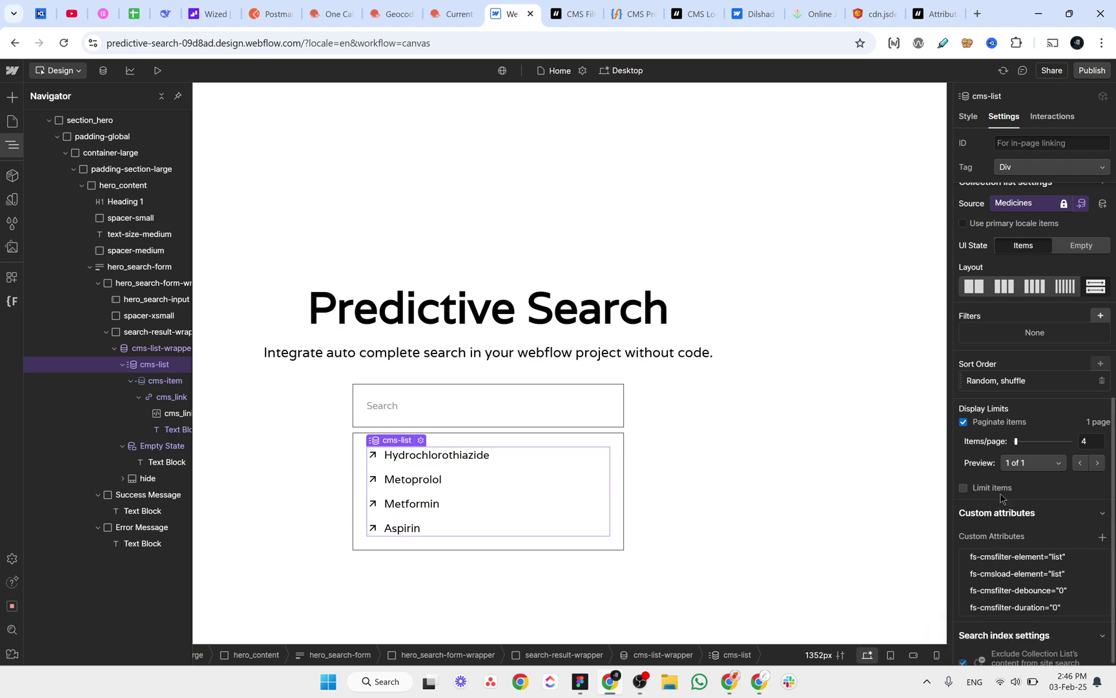
Examine the Easing option and the neighbouring options in the CMS Filter documentation.
left_click(573, 20)
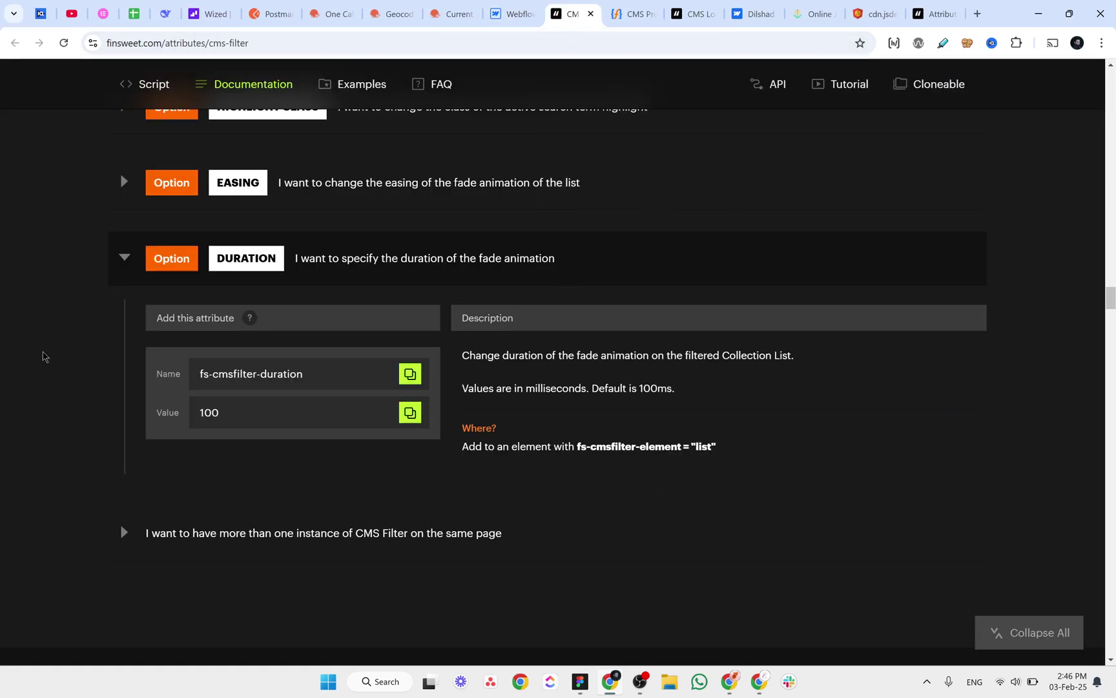
scroll(46, 354, "down", 5)
scroll(46, 353, "up", 7)
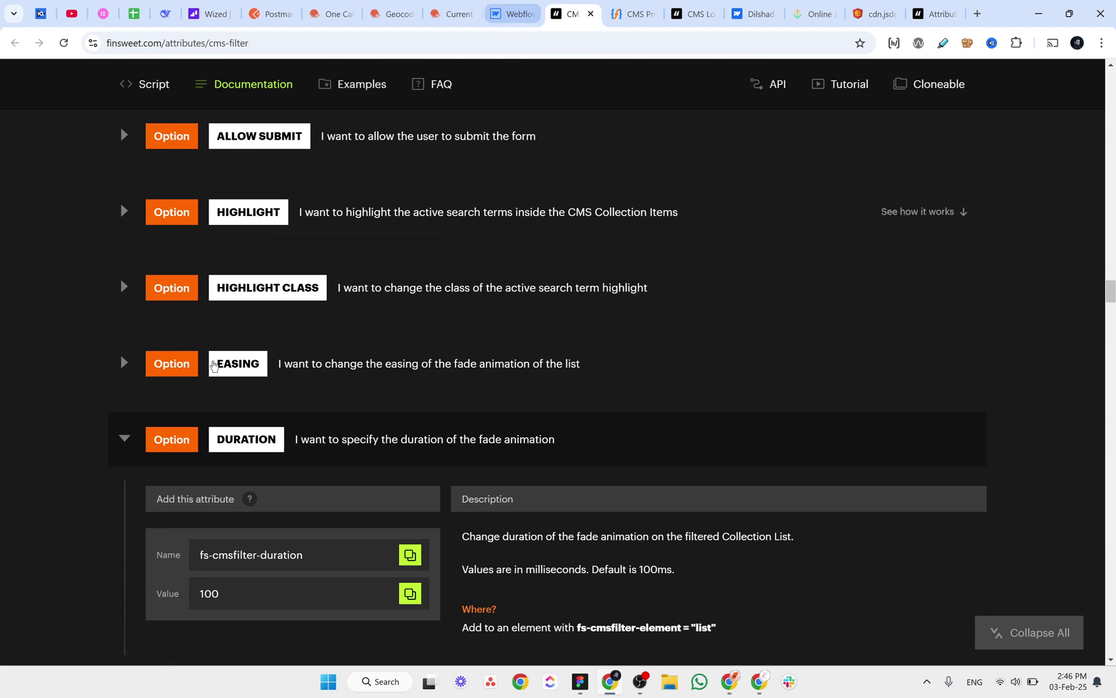
left_click(123, 363)
scroll(58, 344, "down", 2)
scroll(59, 344, "up", 4)
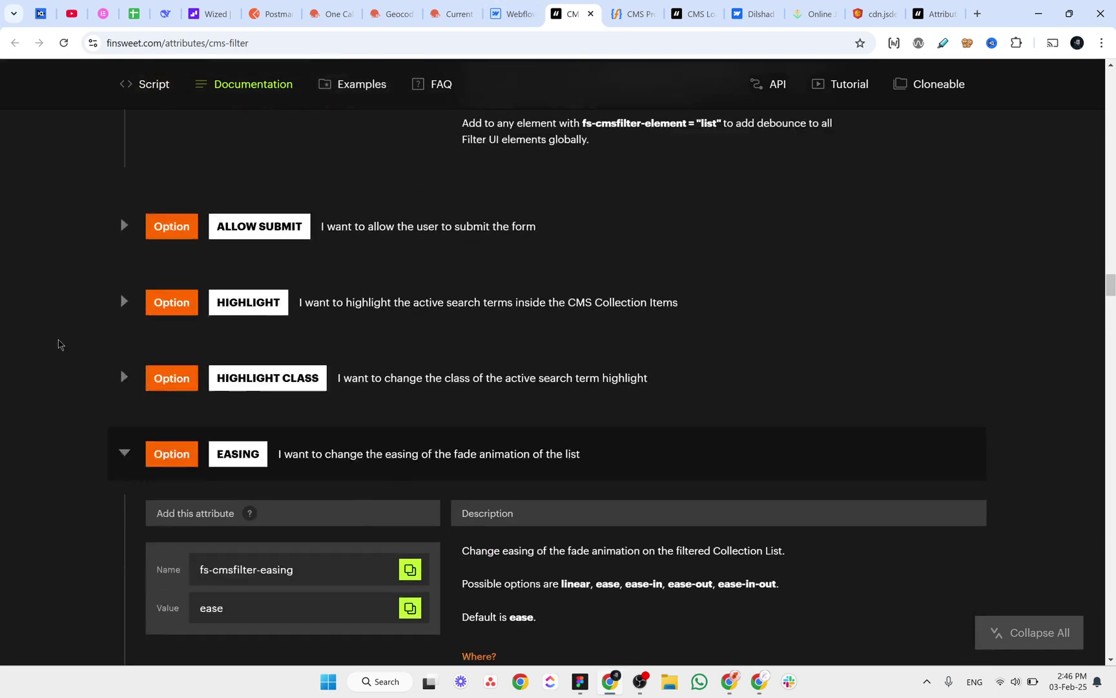
scroll(58, 344, "up", 4)
scroll(58, 344, "up", 5)
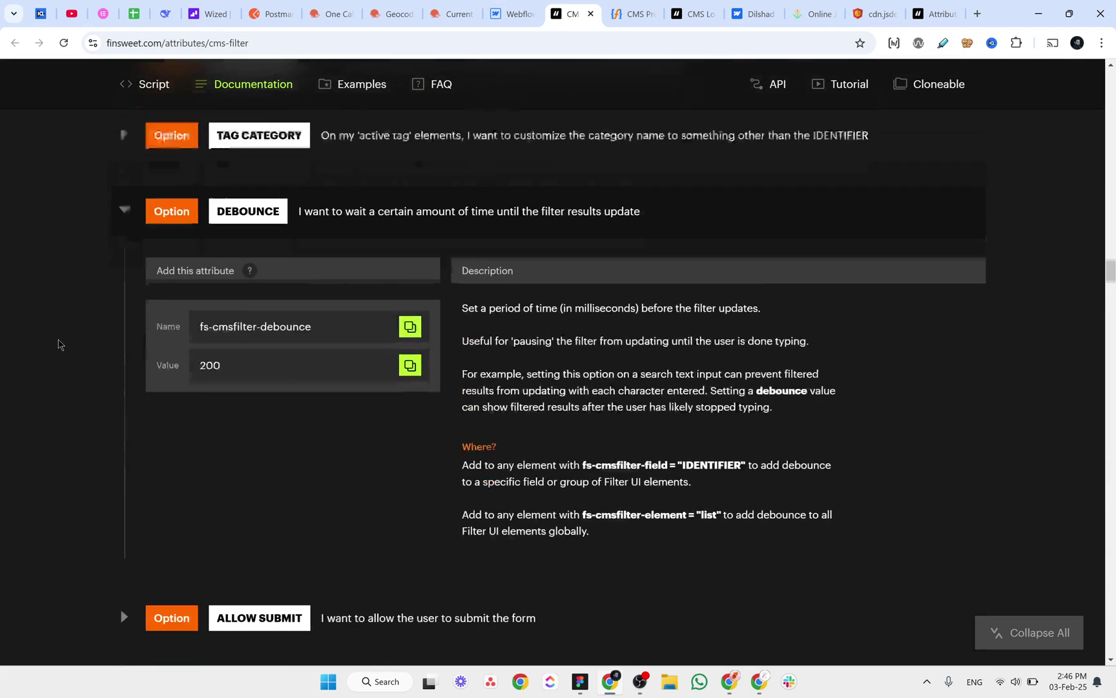
Return to Webflow and publish the site to the predictive-search-09d8ad.webflow.io staging domain.
left_click(514, 14)
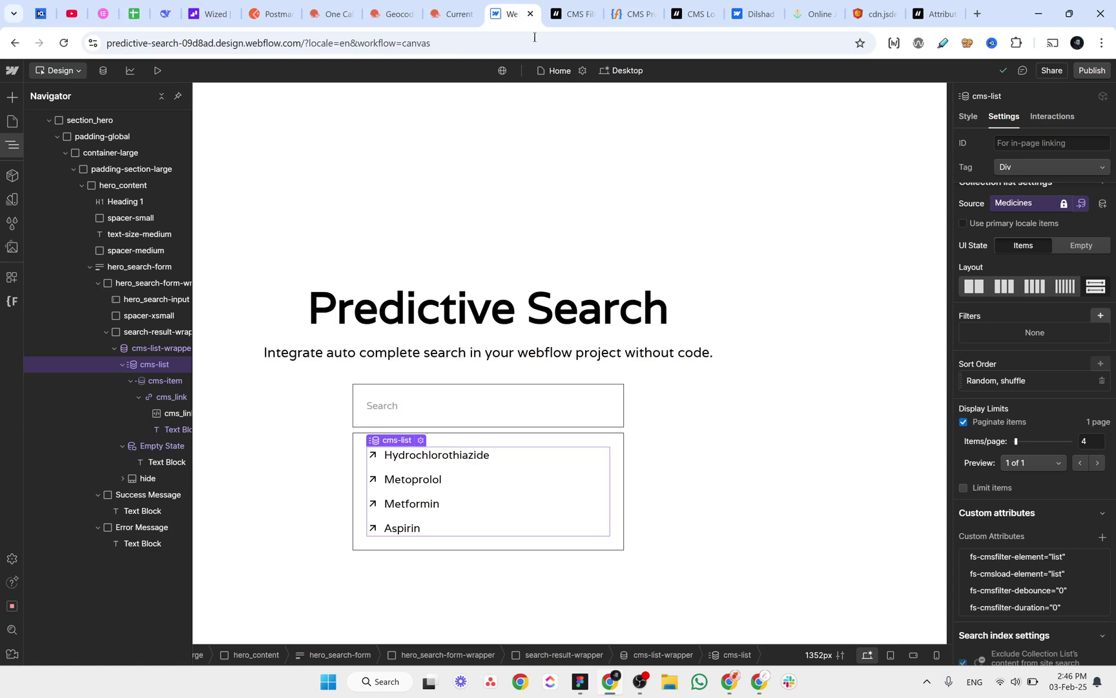
left_click(12, 144)
left_click(1092, 70)
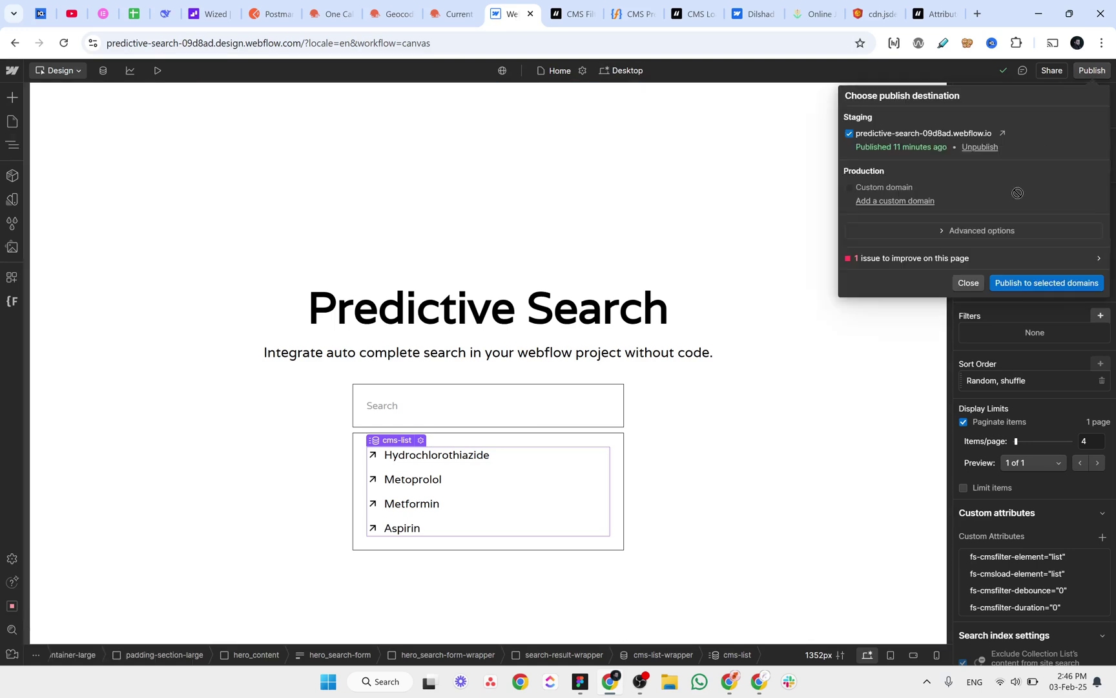
left_click(1015, 283)
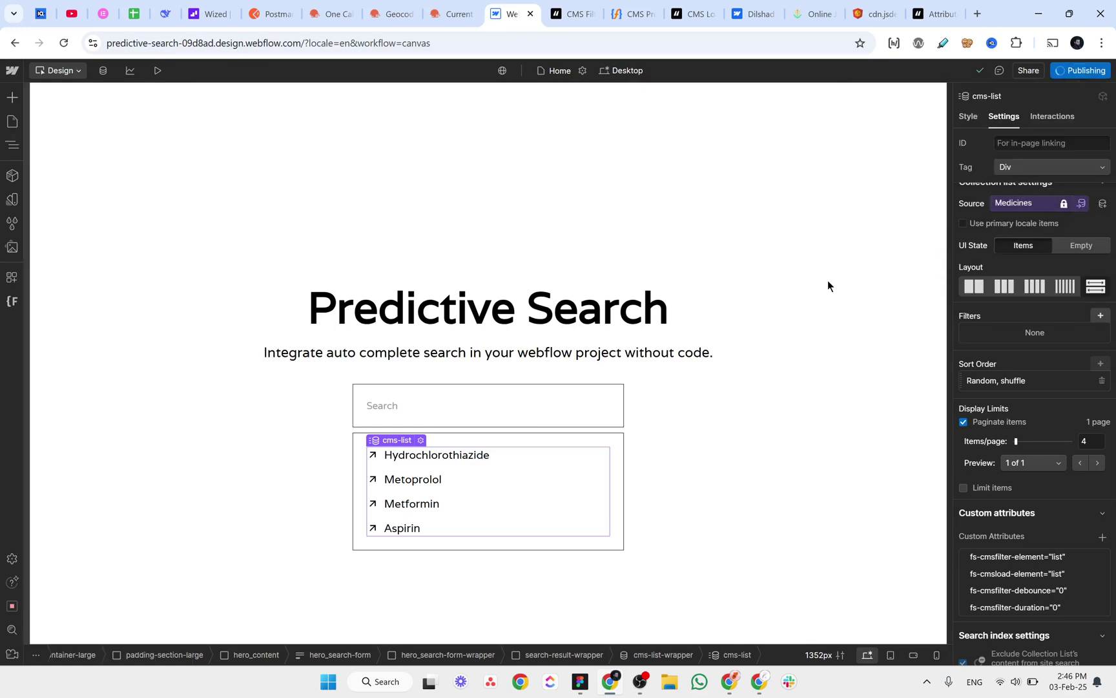
Hide the search-result-wrapper by setting its display to None.
left_click(360, 448)
left_click(12, 145)
left_click(155, 349)
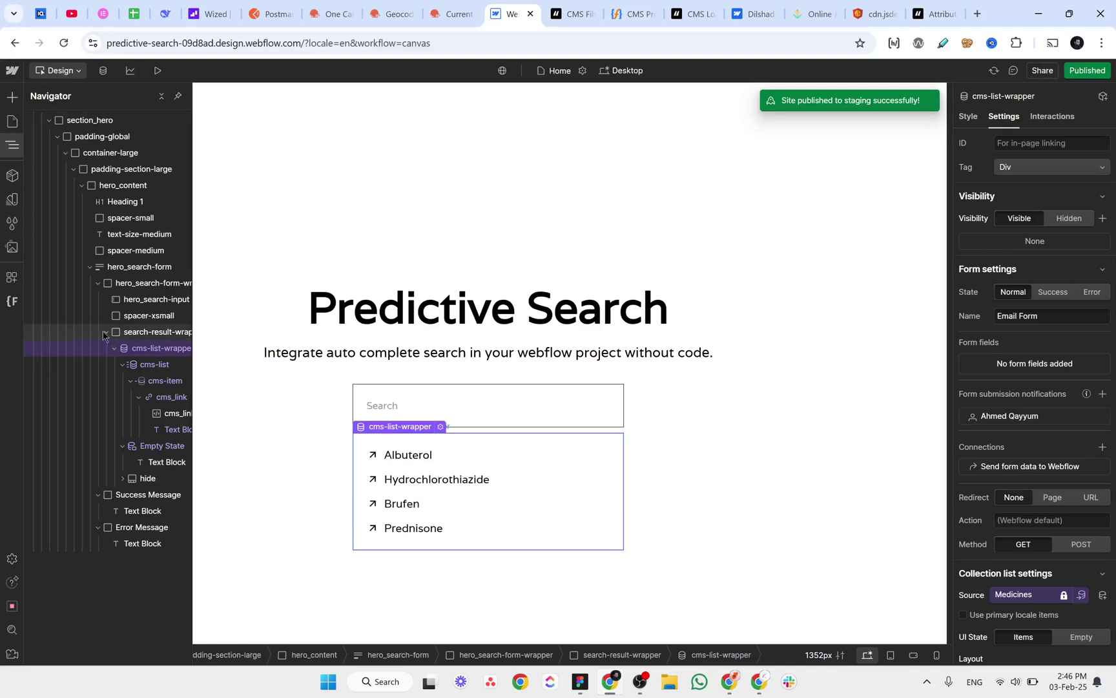
left_click(973, 118)
left_click(1090, 251)
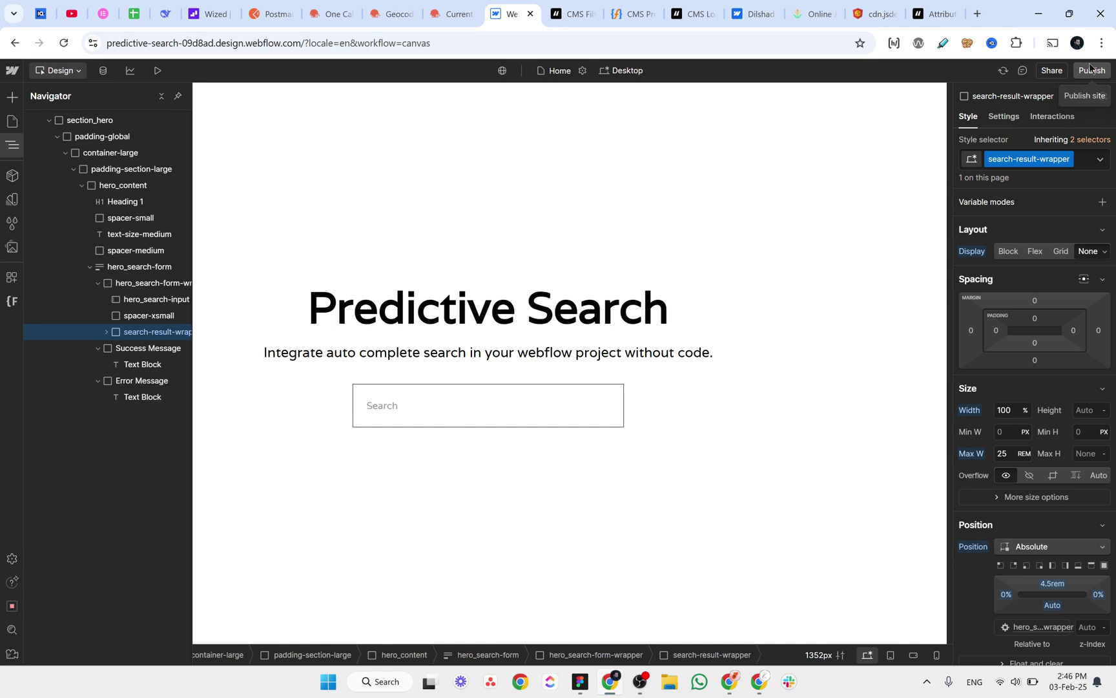
Publish the site to the predictive-search-09d8ad.webflow.io staging domain and open the live page.
left_click(1091, 69)
left_click(1047, 286)
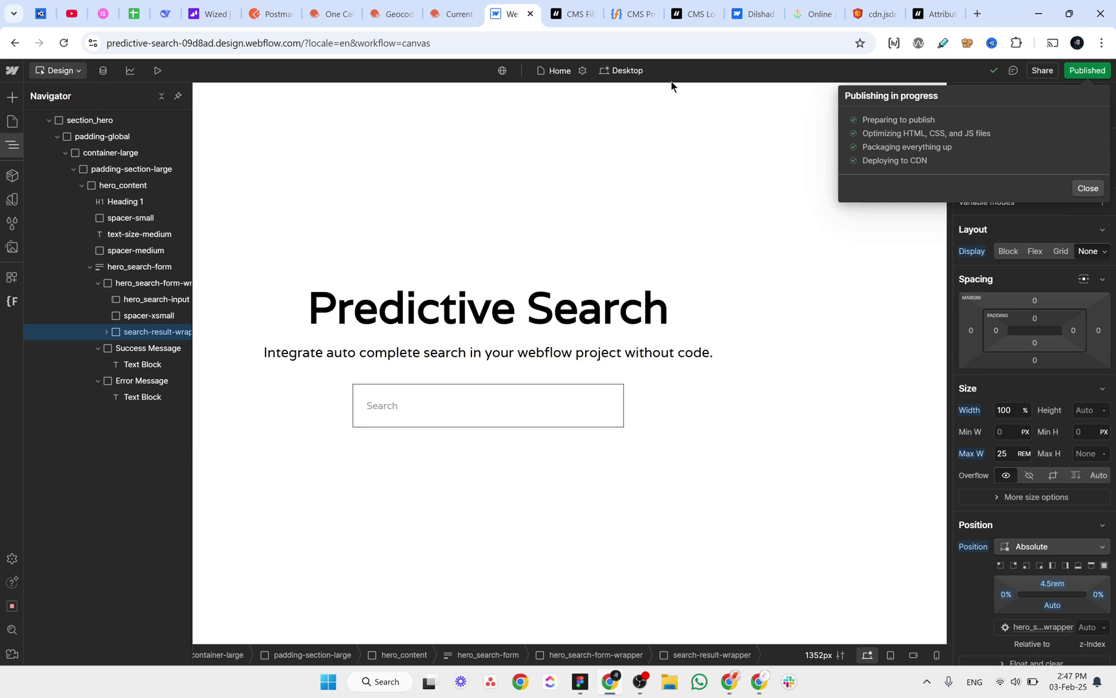
left_click(1002, 133)
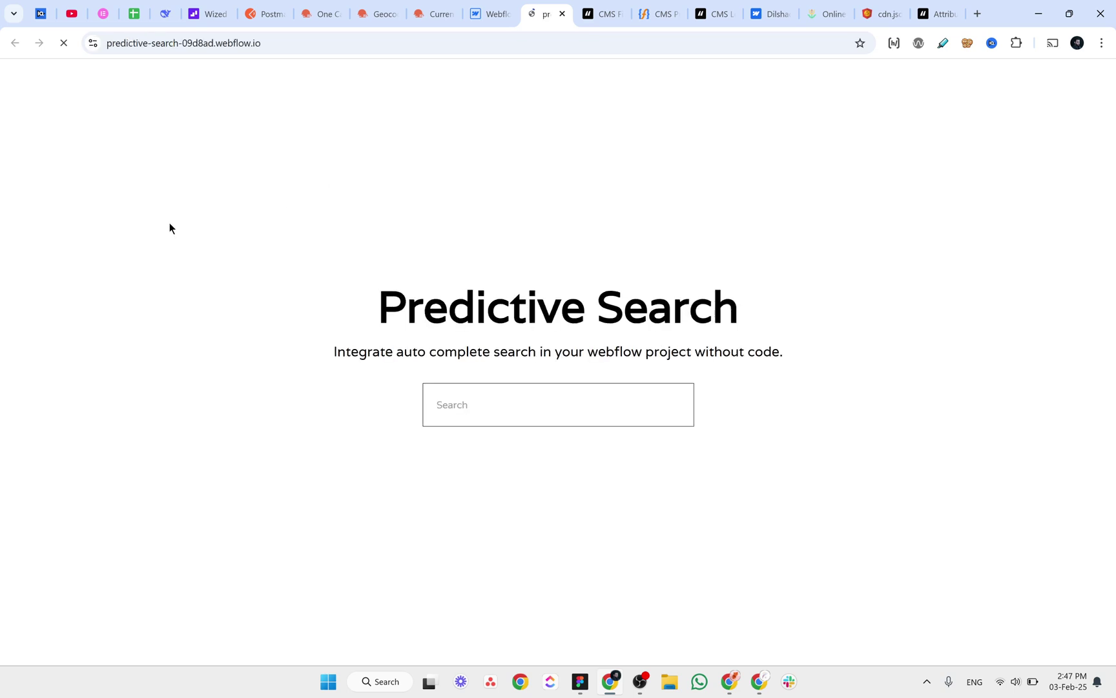
Test the result list on the live page by focusing and leaving the search field several times.
left_click(489, 398)
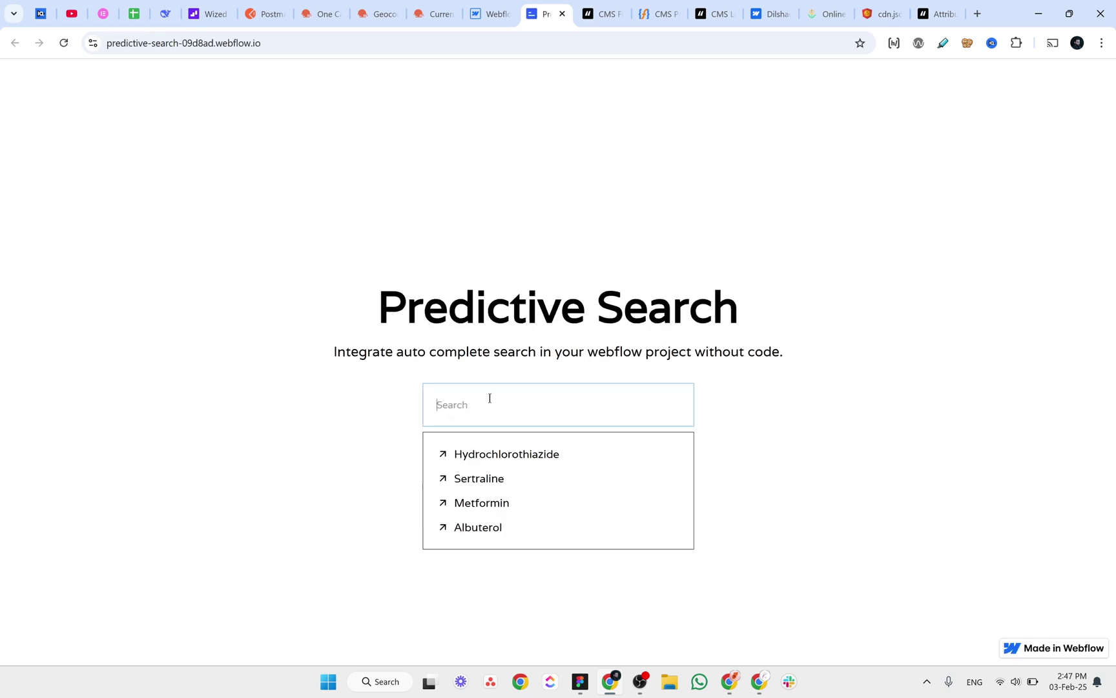
left_click(225, 405)
left_click(457, 405)
left_click(293, 420)
left_click(476, 404)
left_click(289, 422)
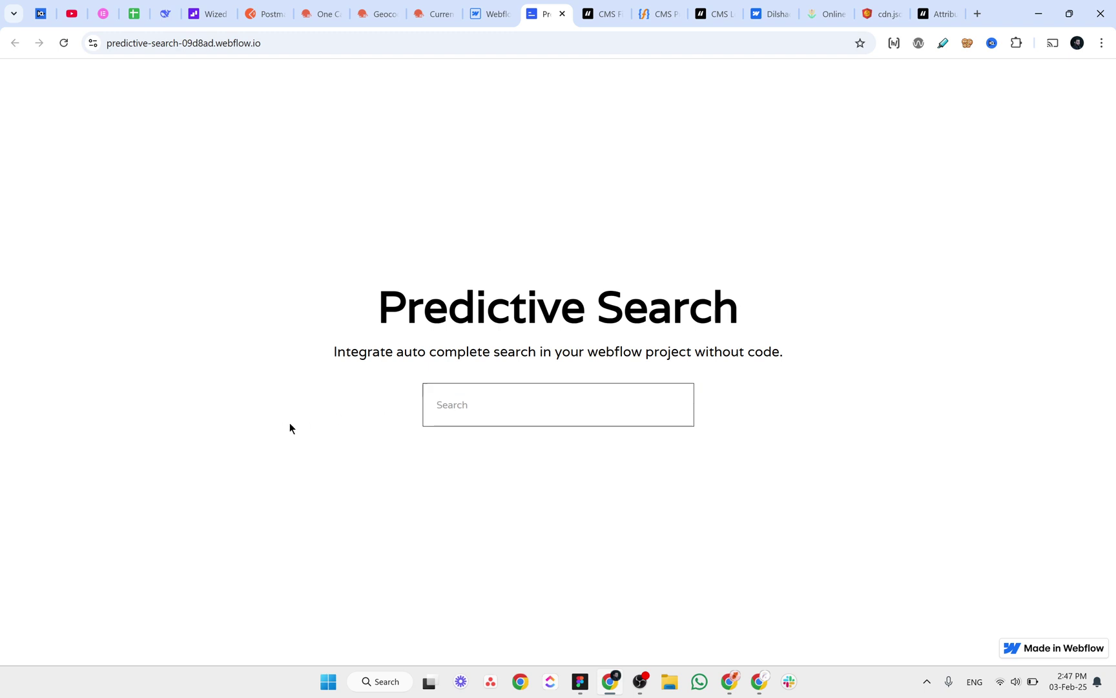
Test the predictive search on the live page with the query "insu", then clear the search field.
left_click(491, 417)
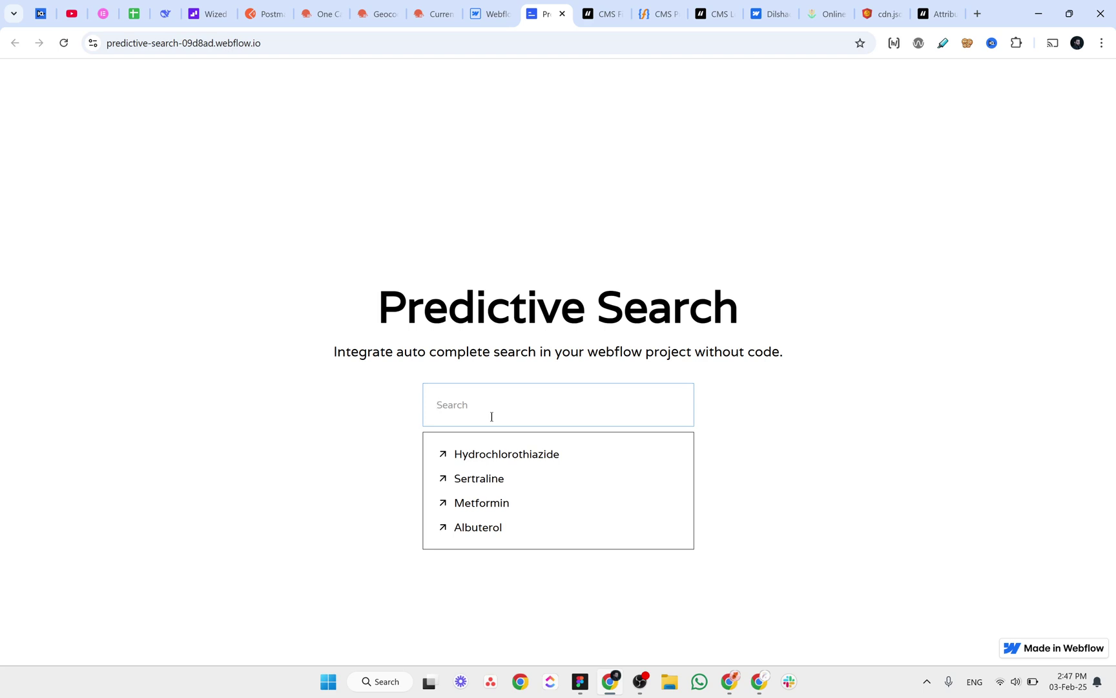
type("insu")
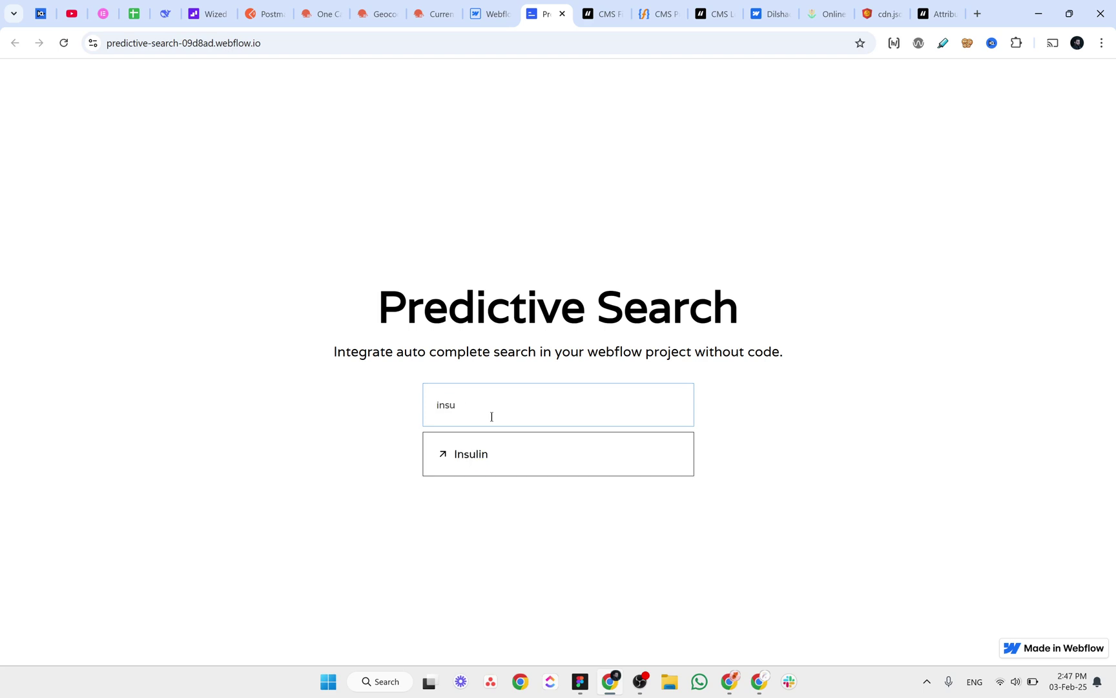
key("BackSpace")
key("BackSpace")
key("BackSpace")
key("BackSpace")
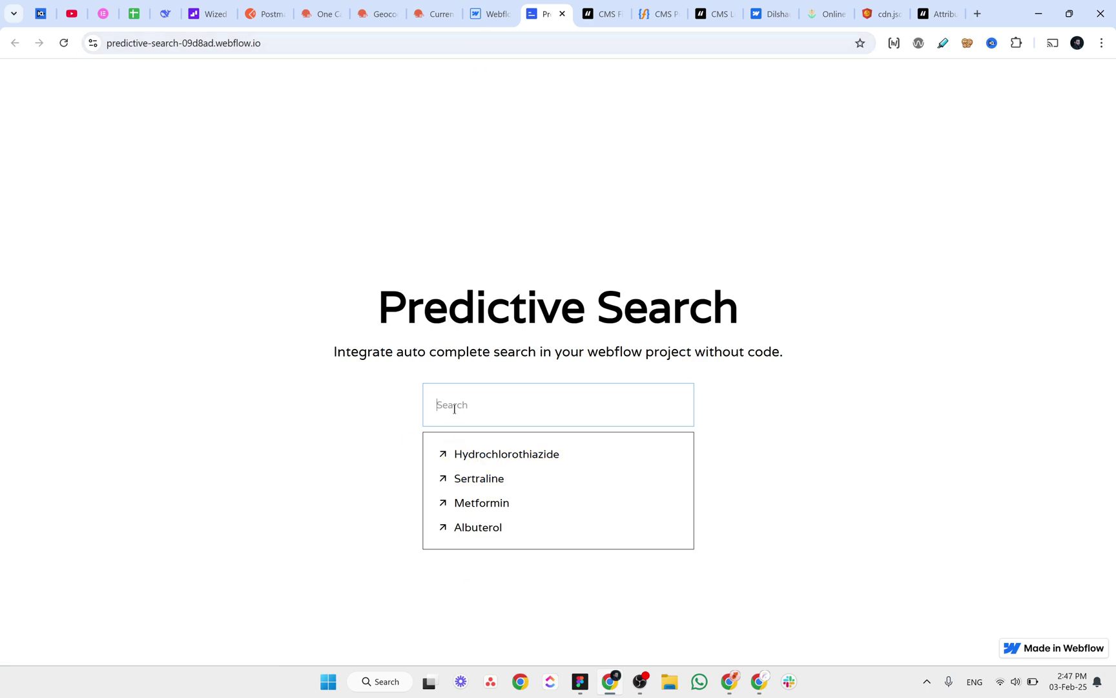
Search the live page for "bruf", open the Brufen result and examine its URL, heading and description.
type("bruf")
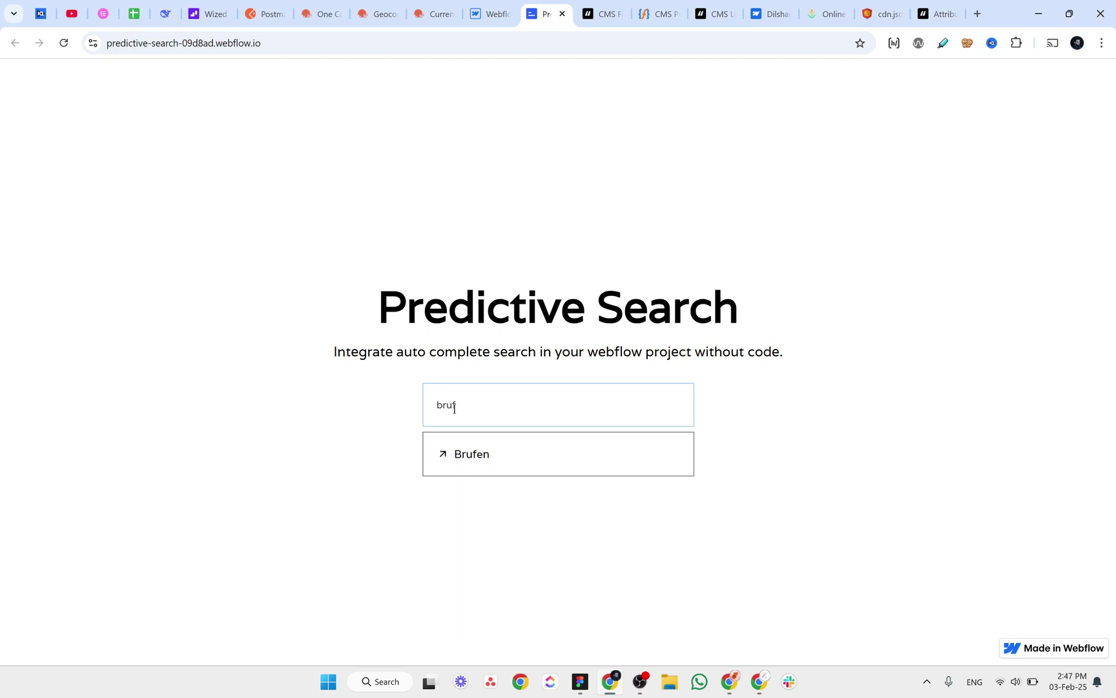
left_click(459, 455)
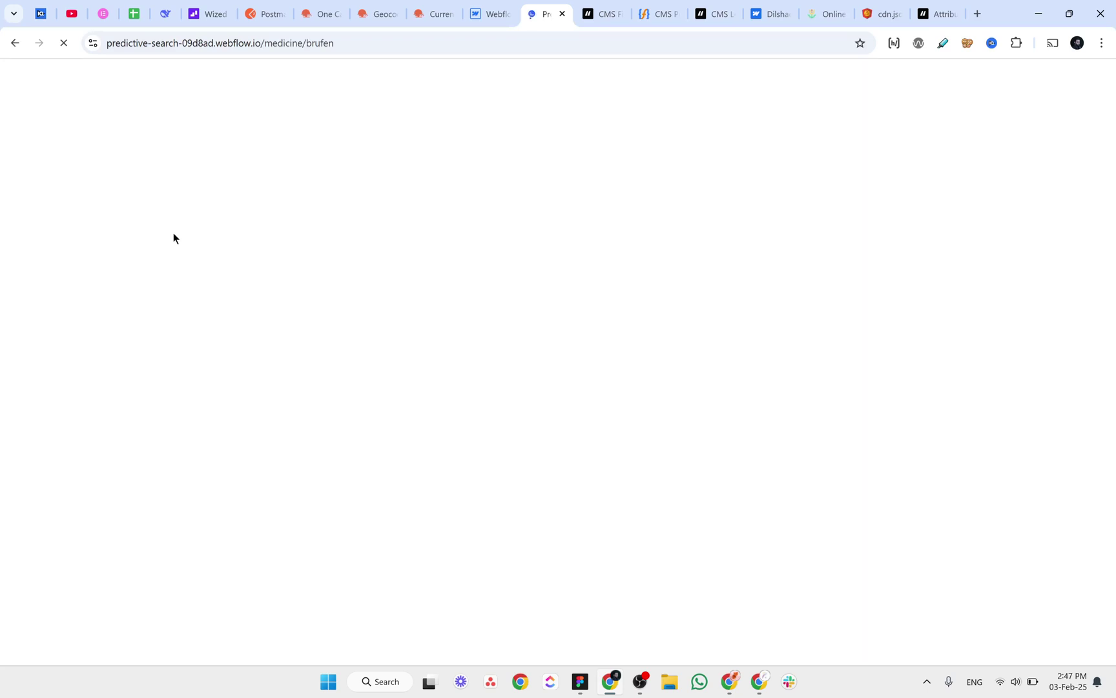
left_click_drag(261, 44, 422, 47)
left_click(493, 375)
left_click_drag(534, 336, 669, 402)
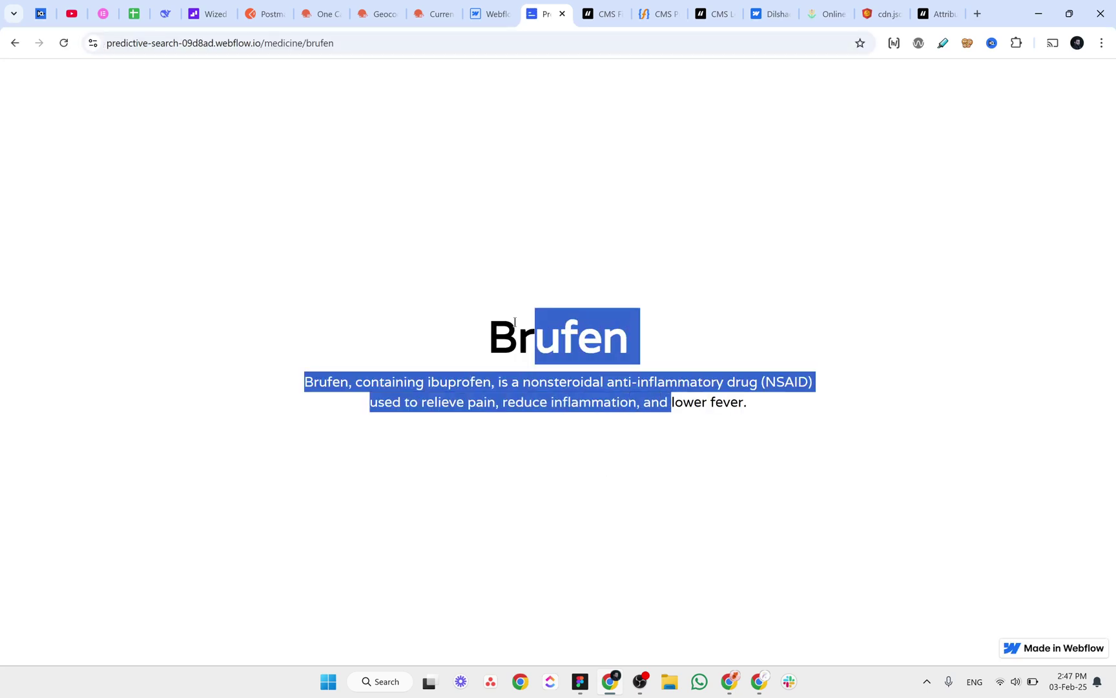
left_click(307, 97)
Return to the Webflow Designer and close the publish dialog and the Navigator.
left_click(485, 25)
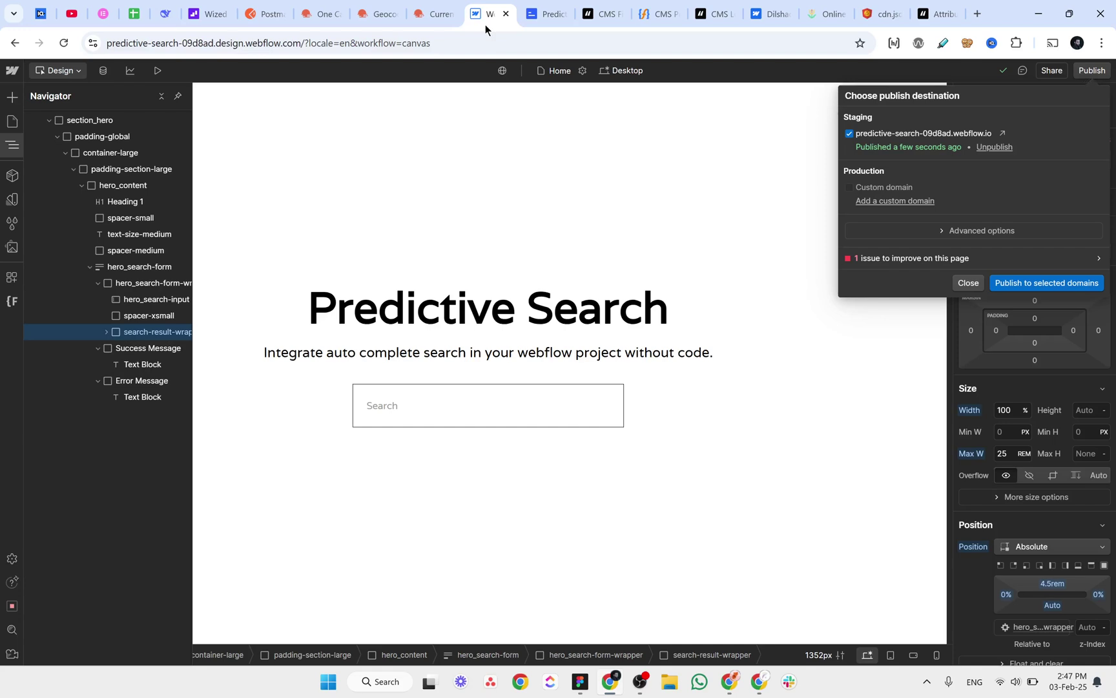
left_click(969, 287)
left_click(12, 144)
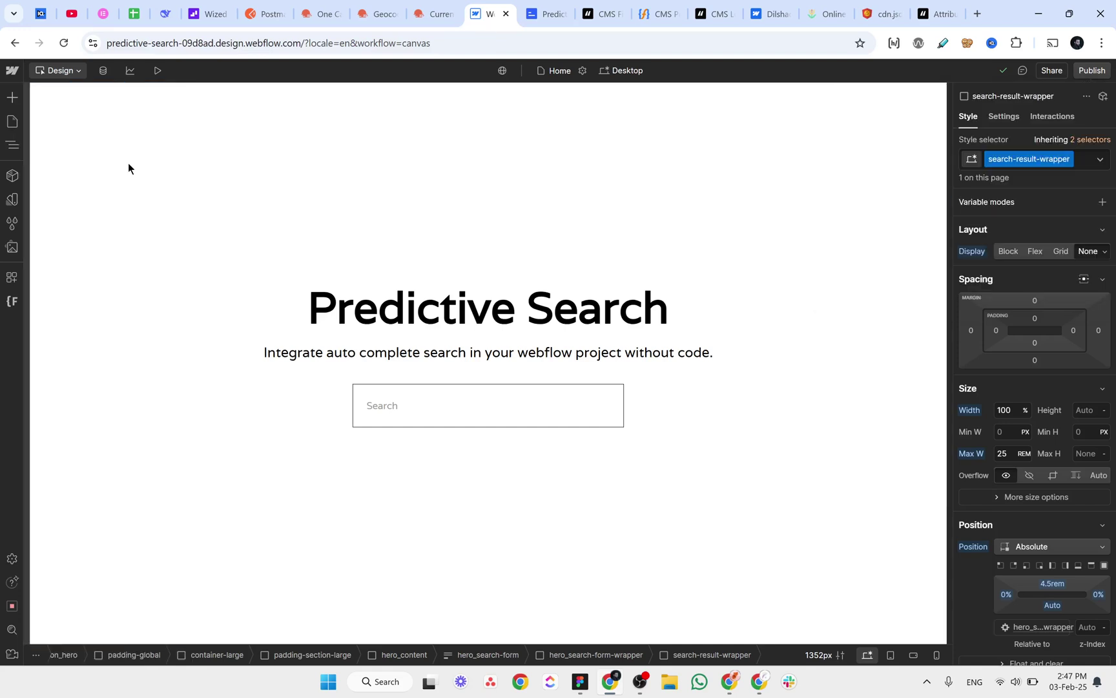
left_click(660, 18)
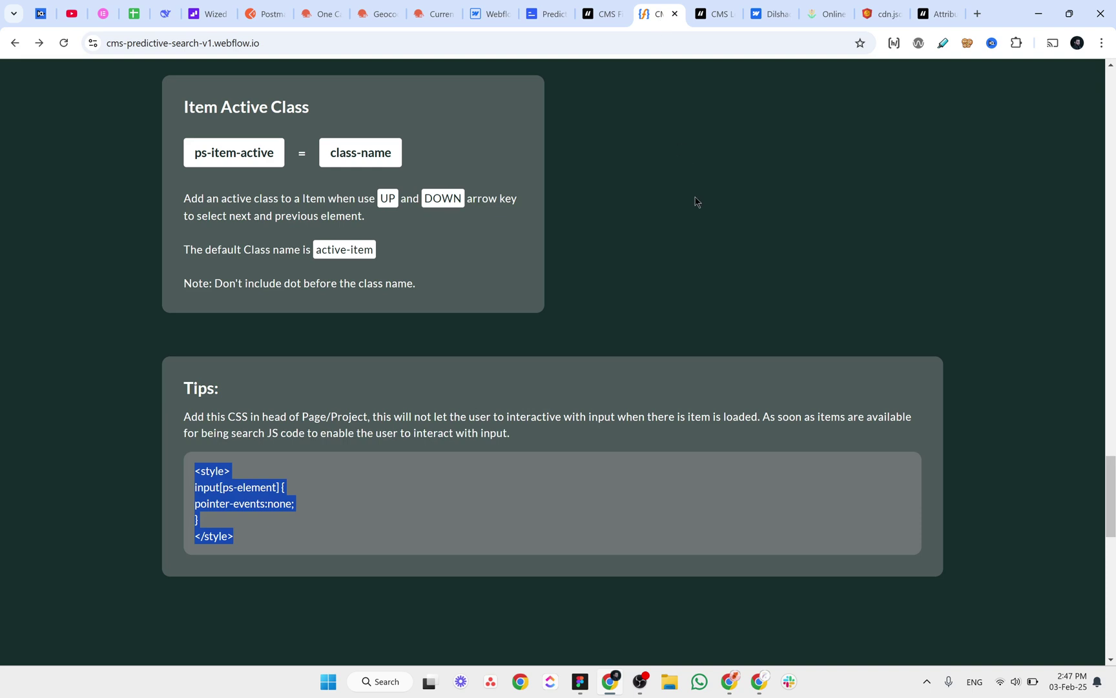
left_click(640, 682)
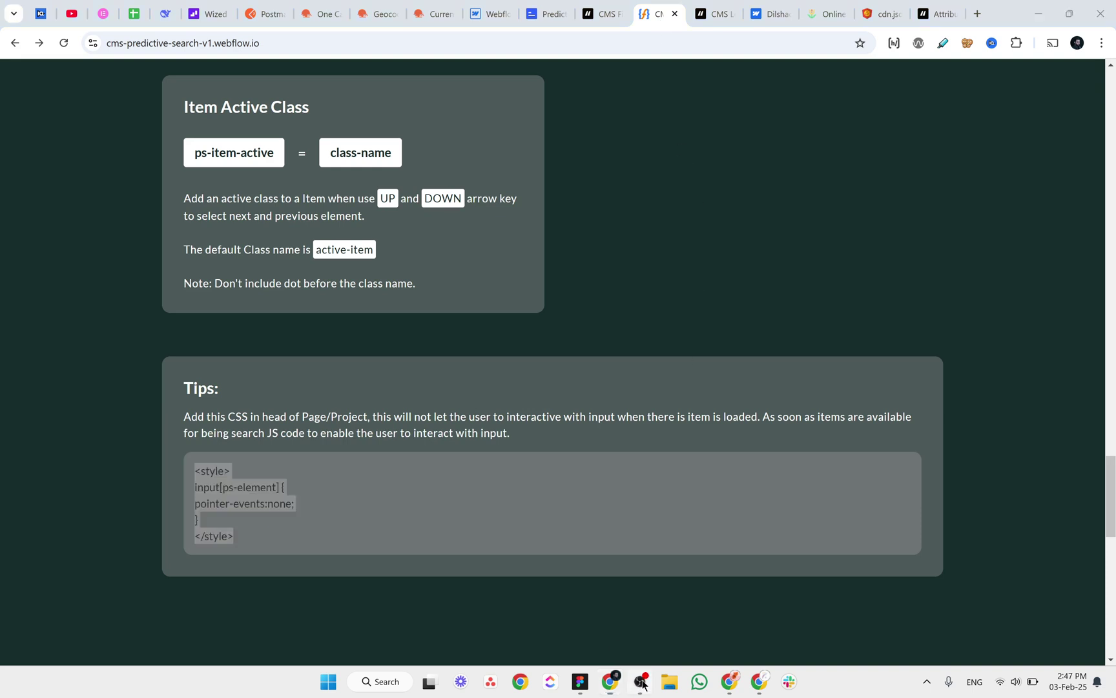